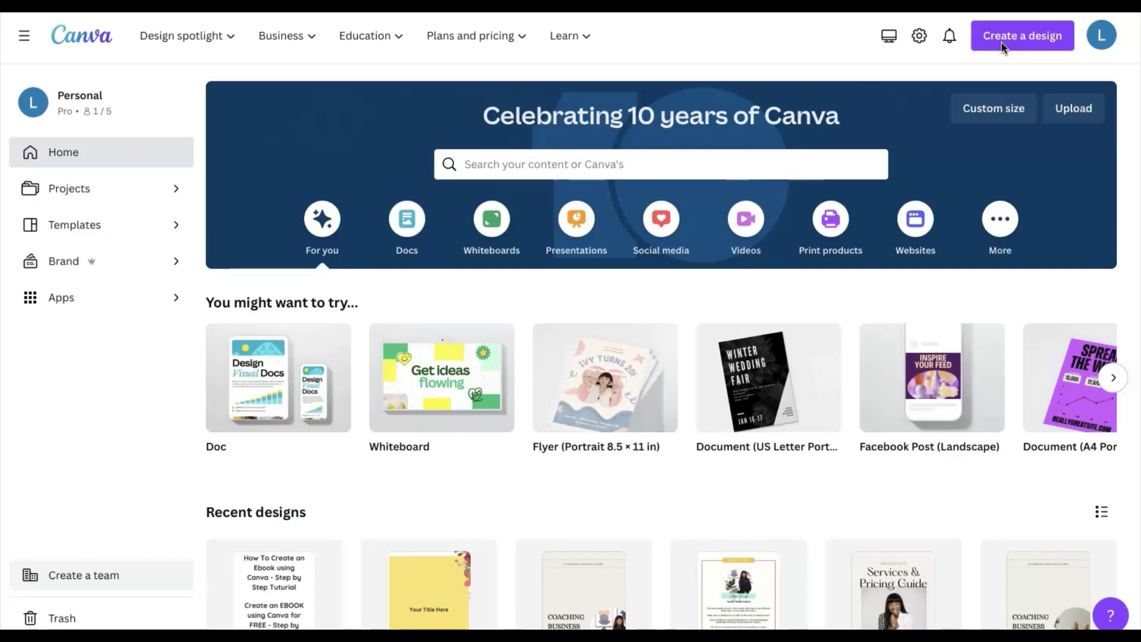
# Step: Create a blank custom-size design 8.5 in wide and 11 in high
pyautogui.click(1001, 43)
pyautogui.click(1018, 38)
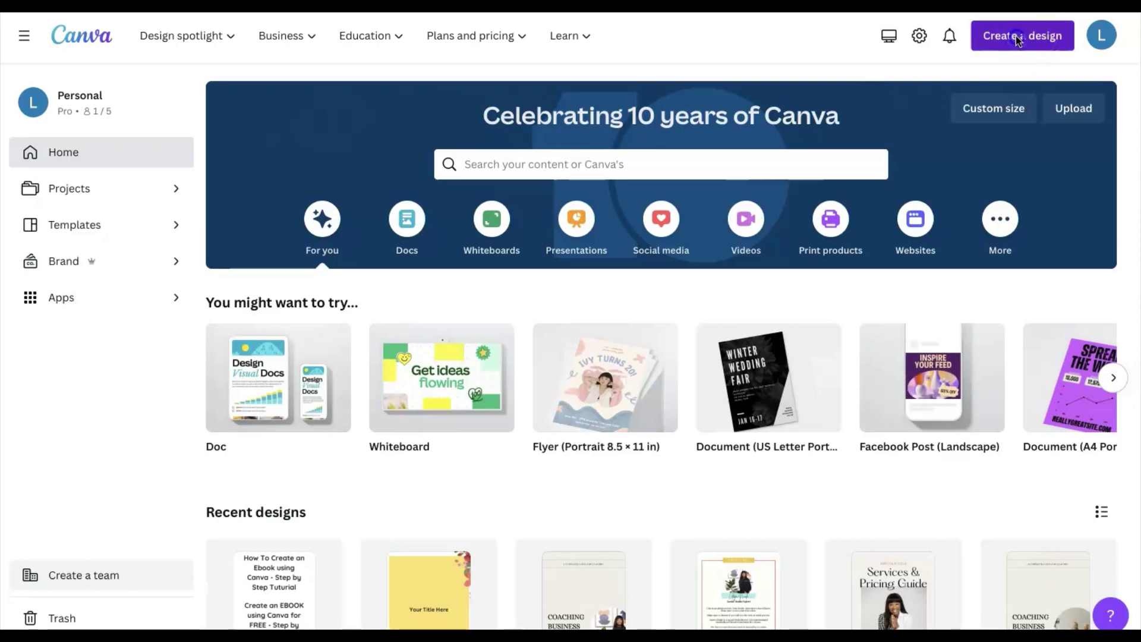
pyautogui.click(854, 547)
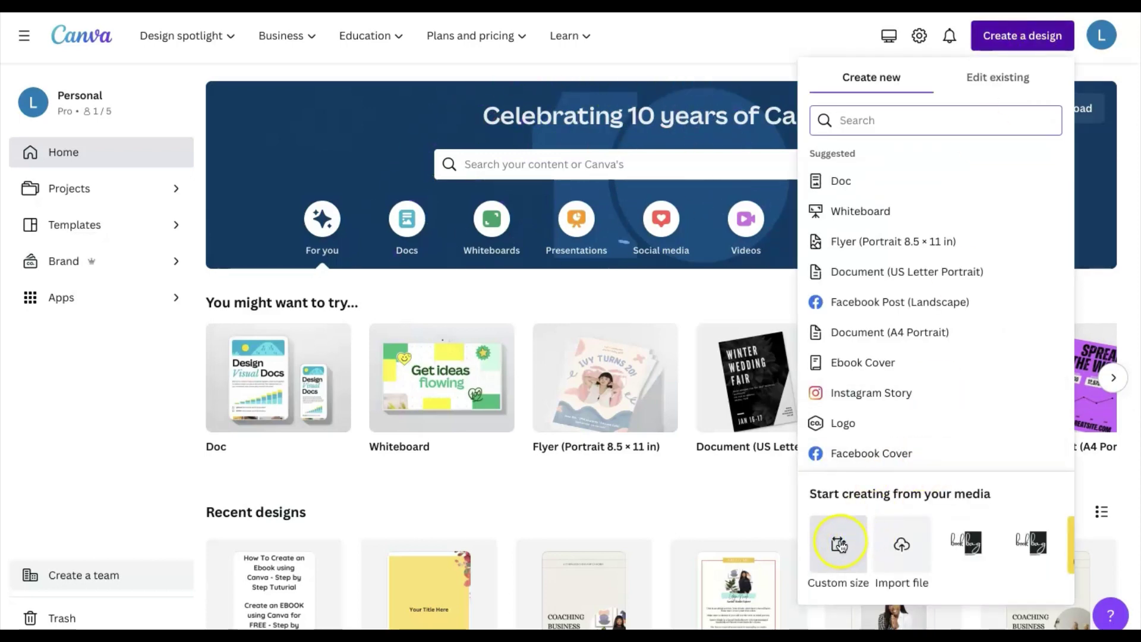
pyautogui.click(996, 191)
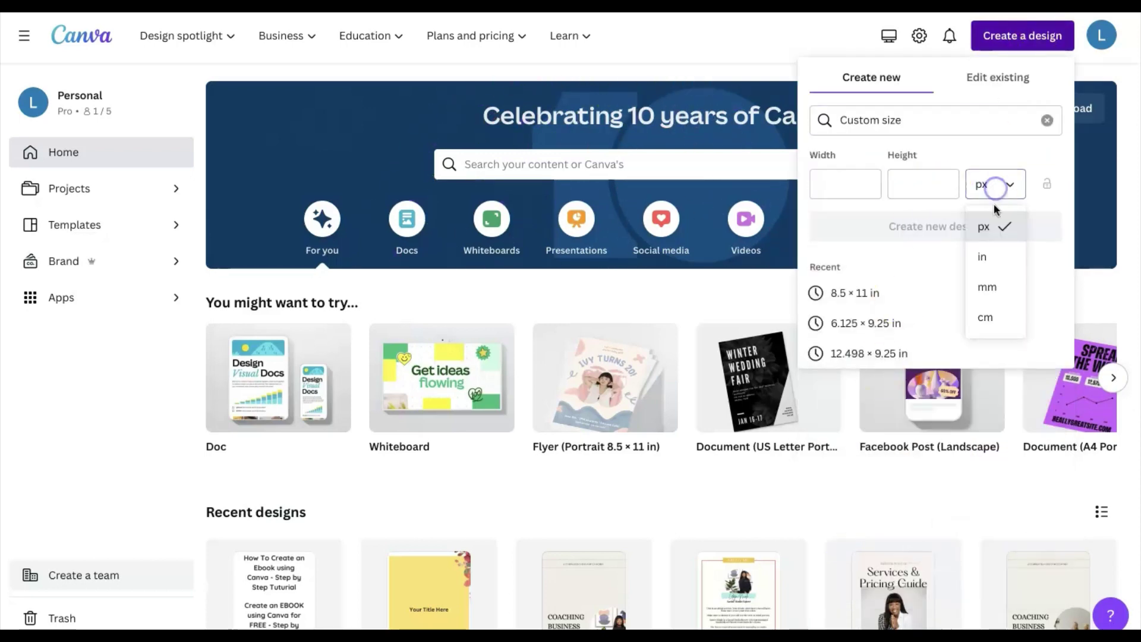
pyautogui.click(990, 252)
pyautogui.click(855, 185)
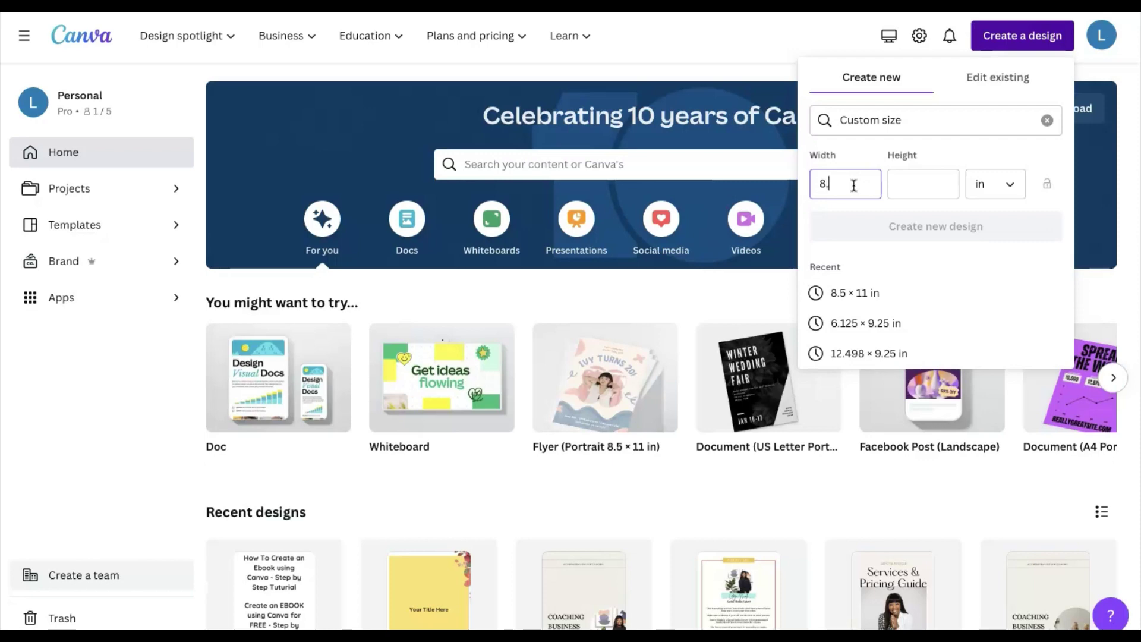
pyautogui.click(913, 189)
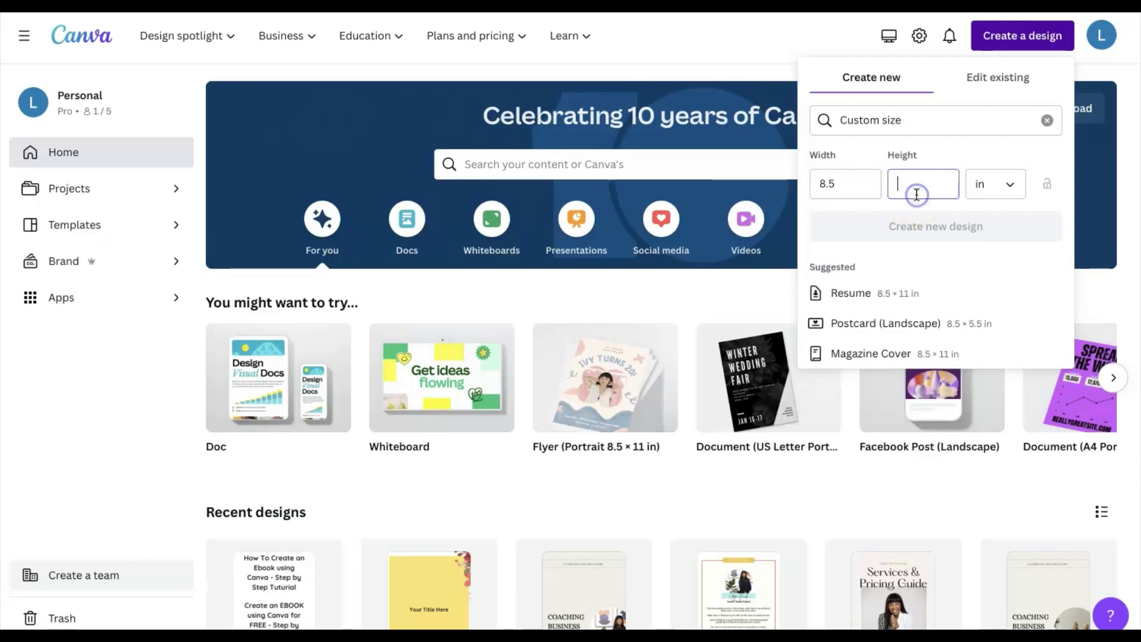
pyautogui.write('11')
pyautogui.click(910, 226)
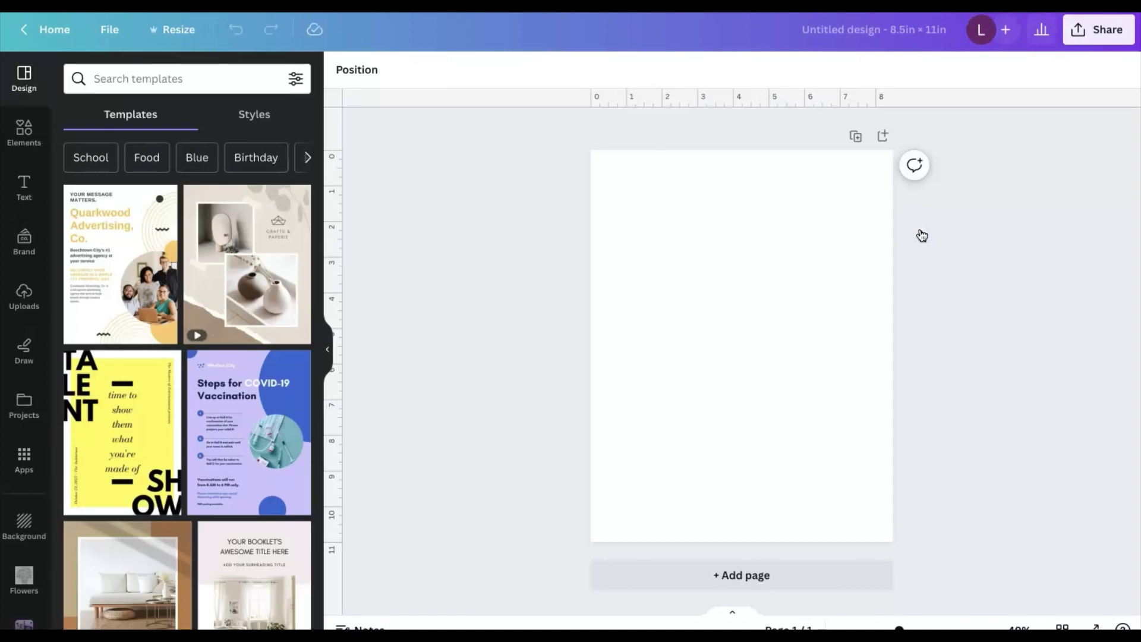
pyautogui.click(770, 184)
pyautogui.click(984, 337)
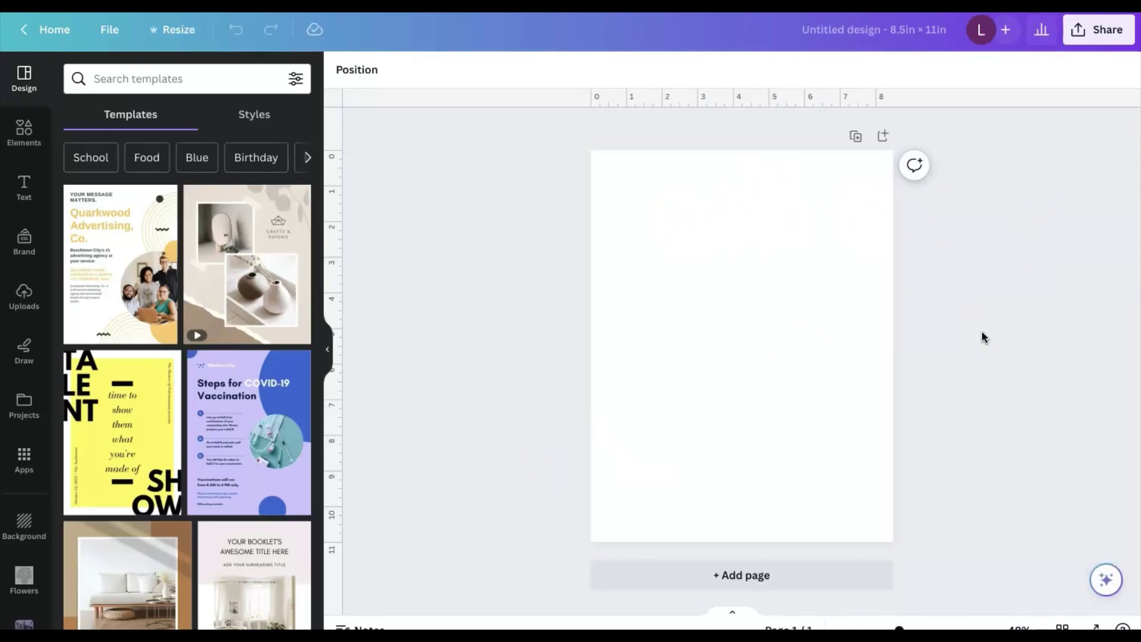
pyautogui.click(675, 356)
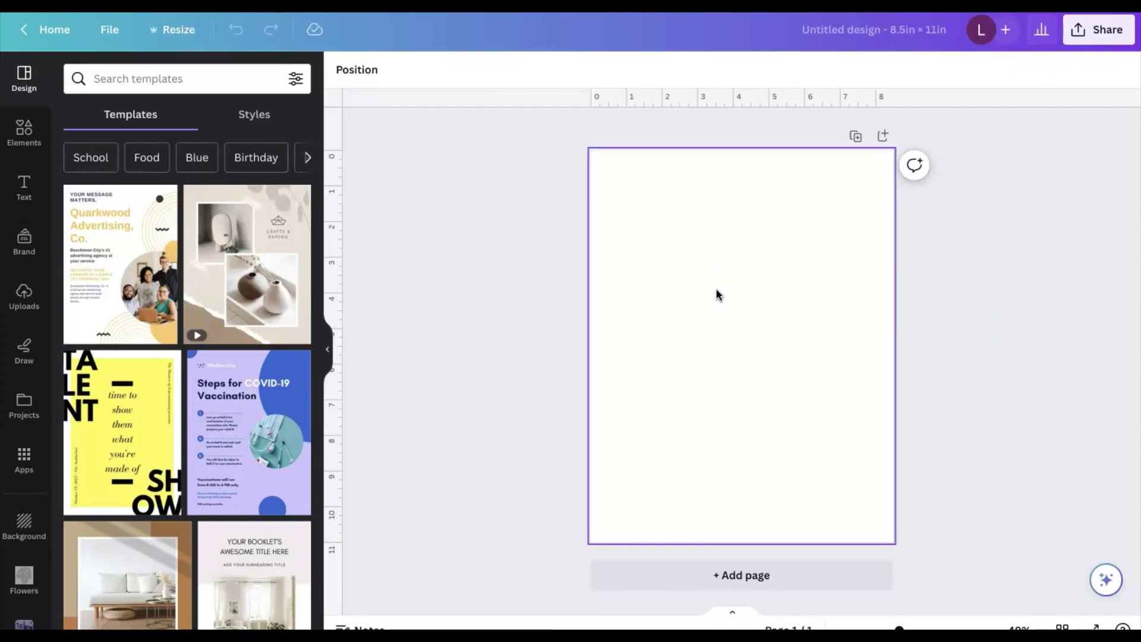
pyautogui.click(467, 175)
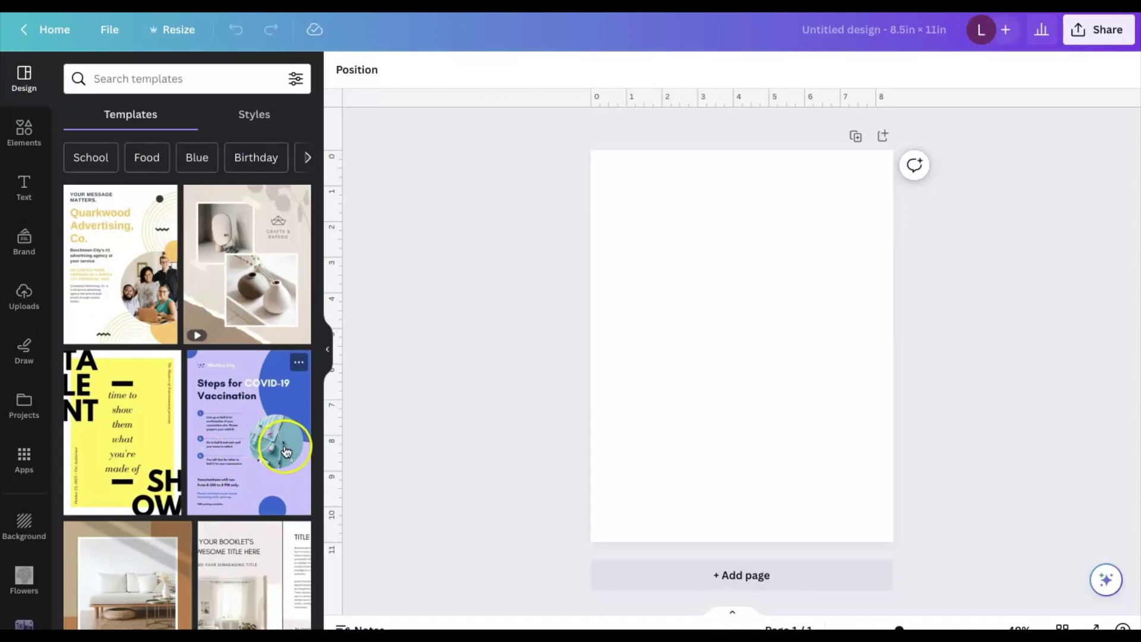
pyautogui.click(432, 465)
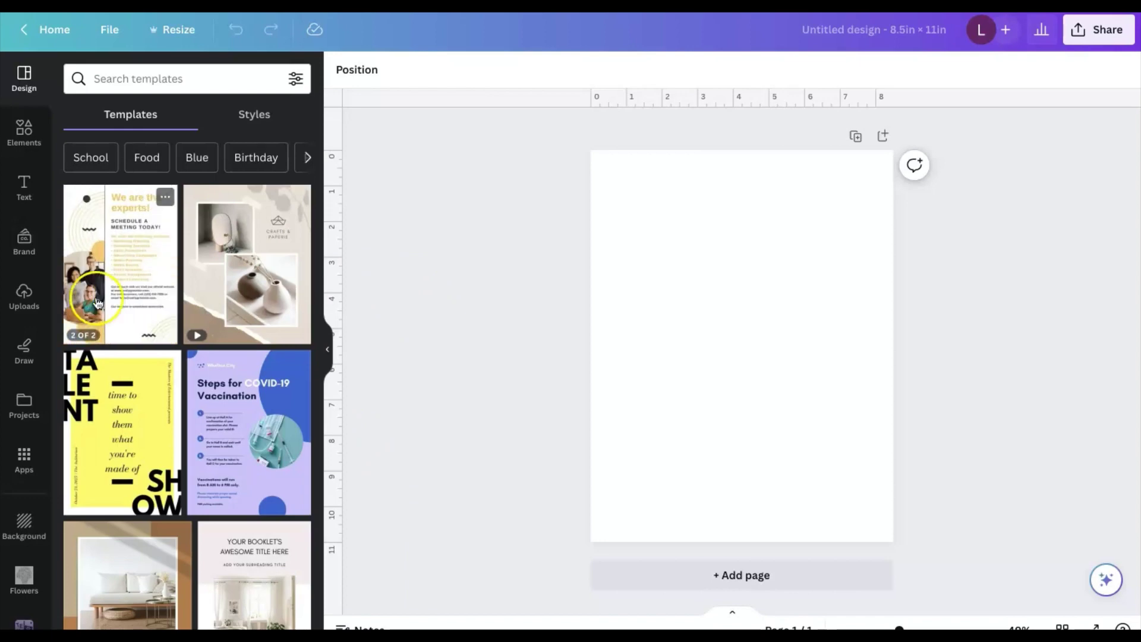
pyautogui.click(70, 335)
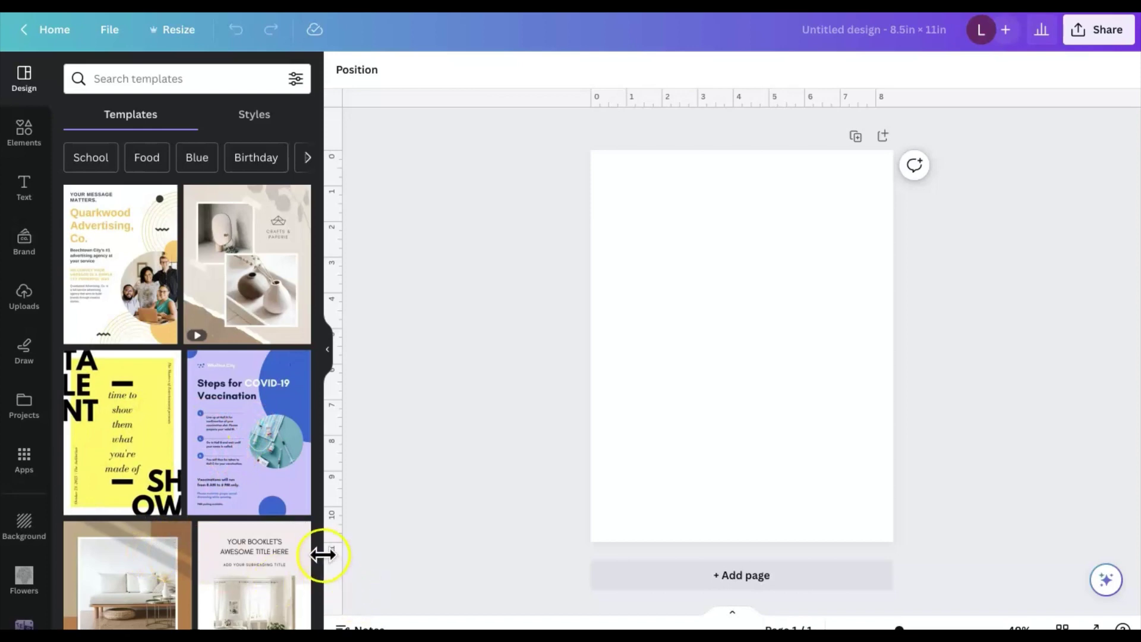
# Step: Find and open the Pink Wellness Workbook - Ebook Lead Magnet template and look through its pages
pyautogui.scroll(-5, 283, 538)
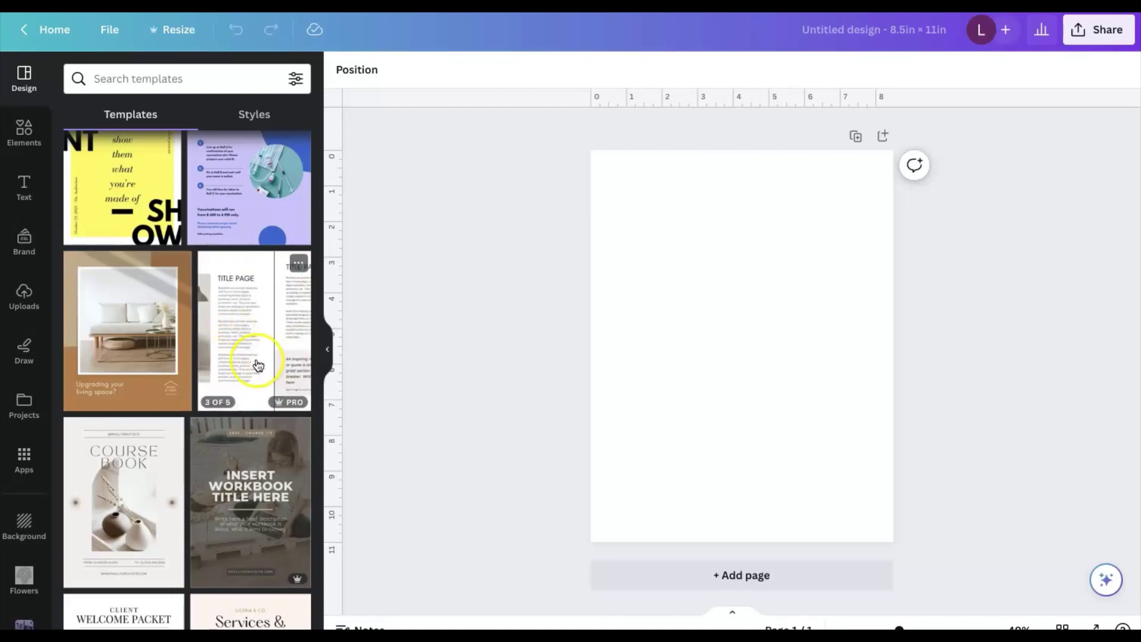
pyautogui.click(287, 409)
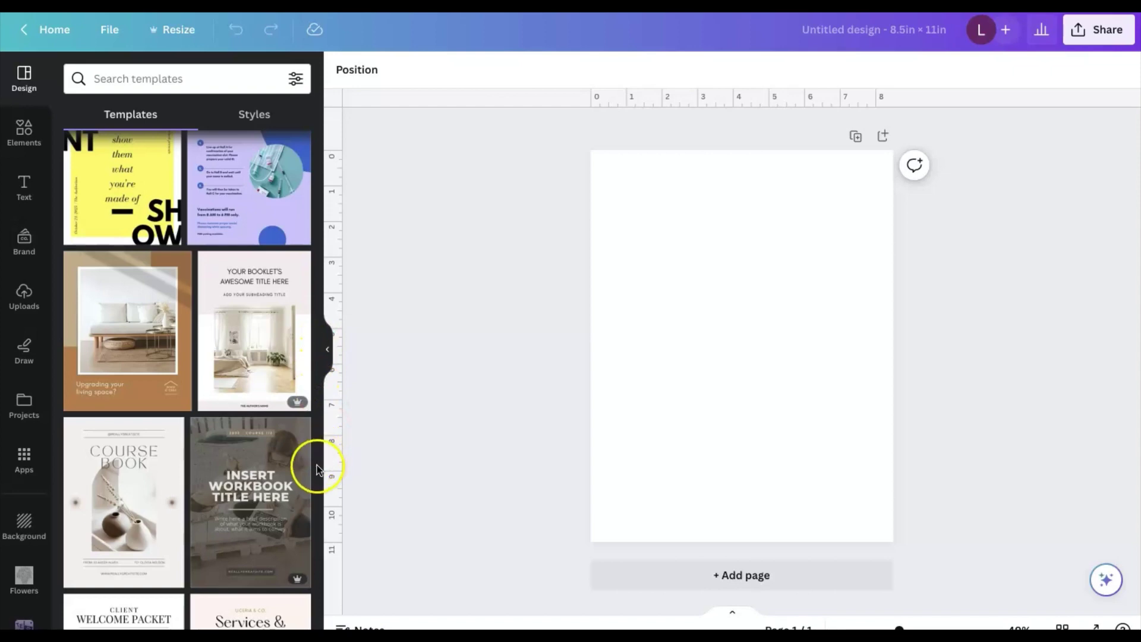
pyautogui.scroll(-4, 187, 380)
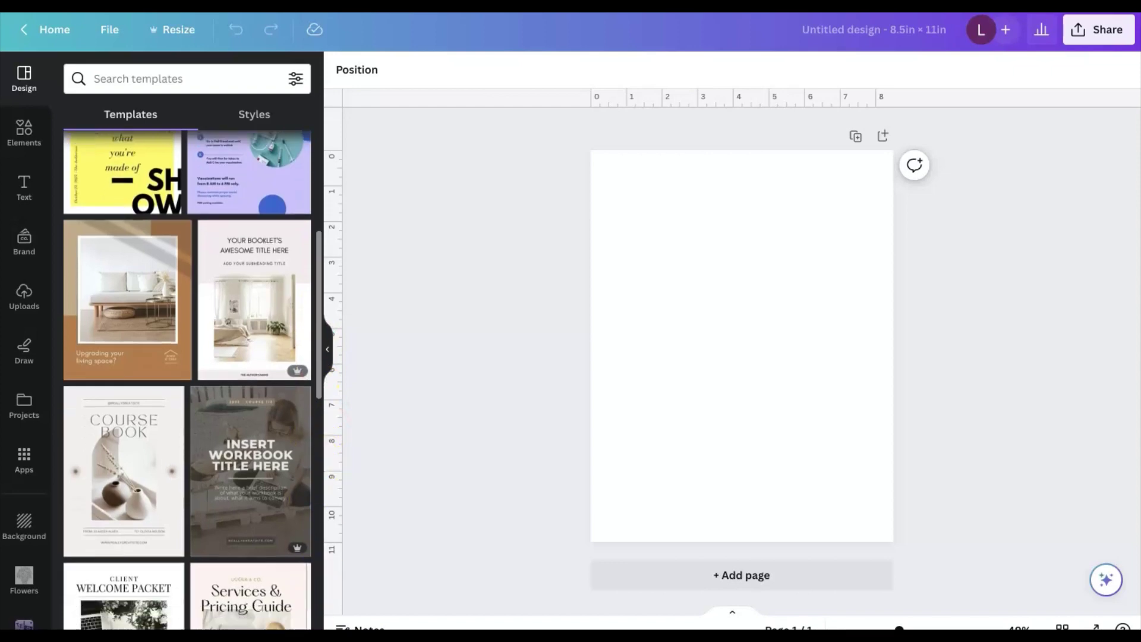
pyautogui.scroll(-1, 168, 298)
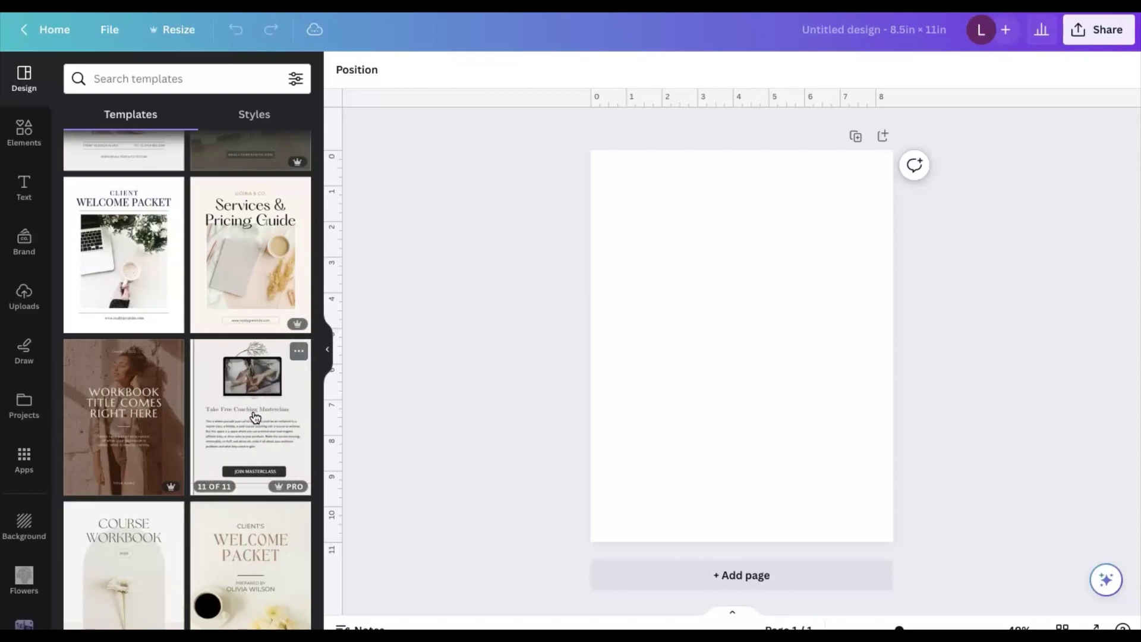
pyautogui.click(259, 408)
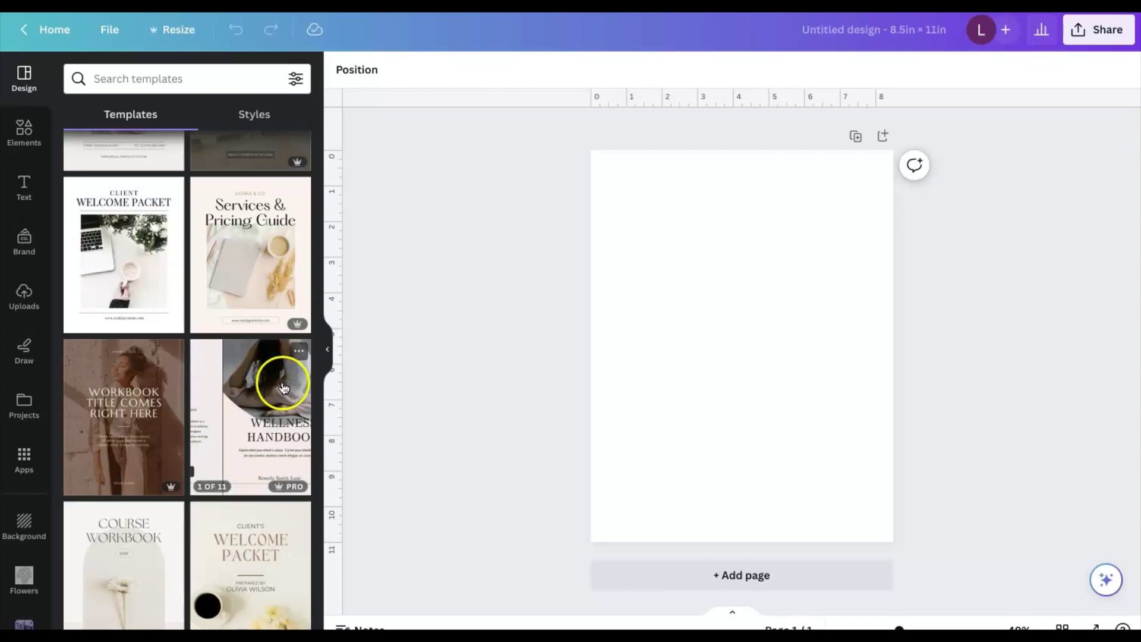
pyautogui.click(248, 404)
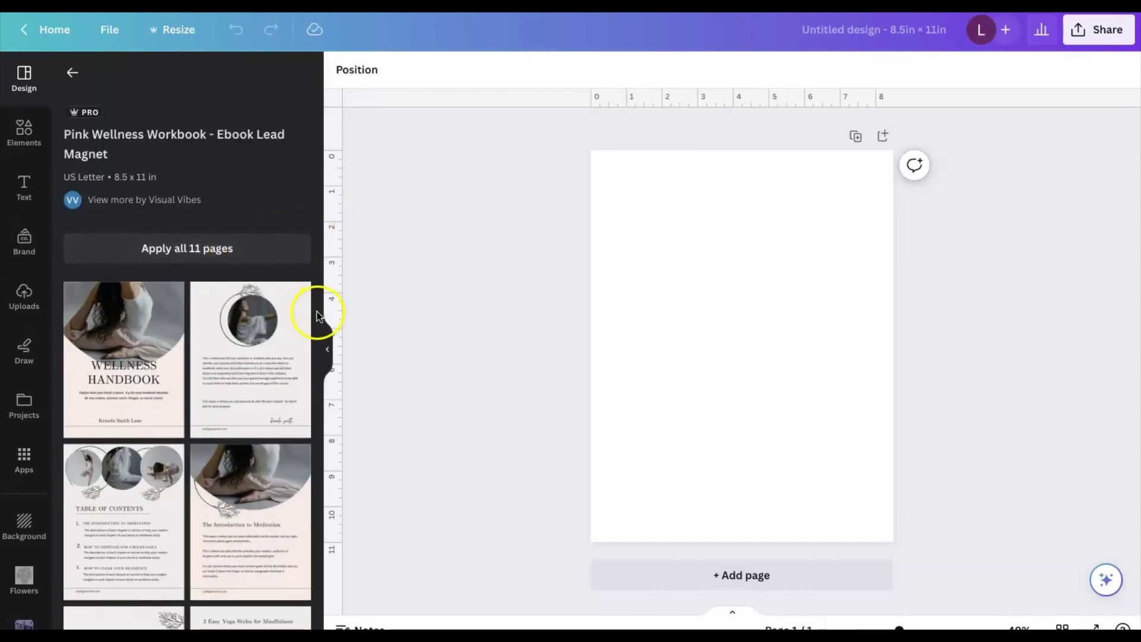
pyautogui.scroll(-6, 317, 562)
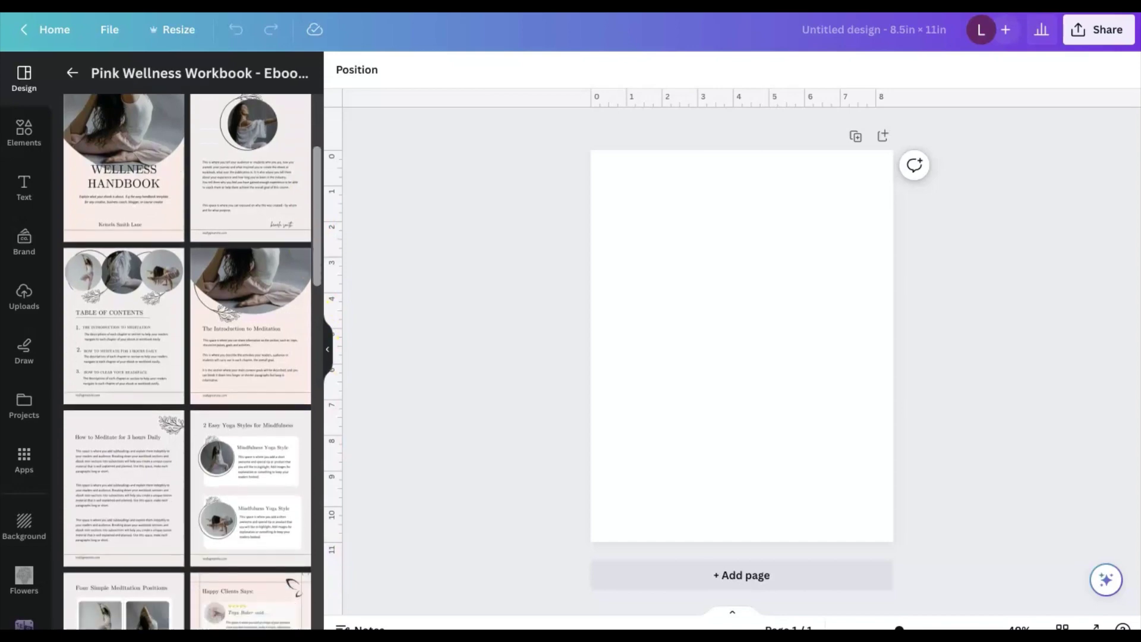
pyautogui.scroll(-9, 192, 362)
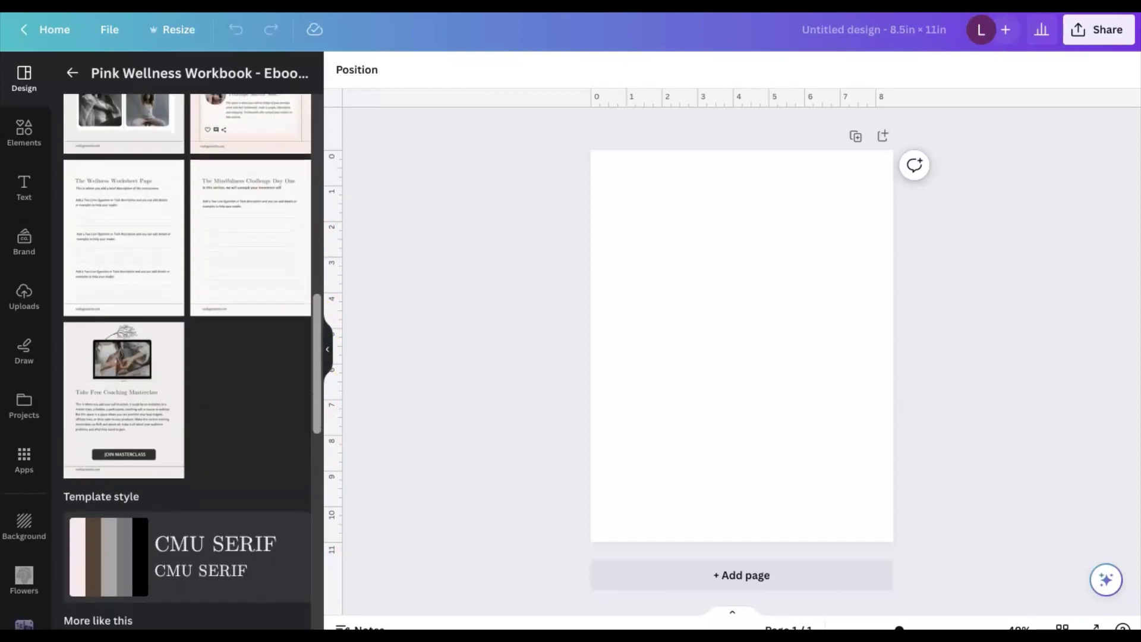
pyautogui.click(315, 409)
pyautogui.moveTo(316, 409); pyautogui.dragTo(320, 215)
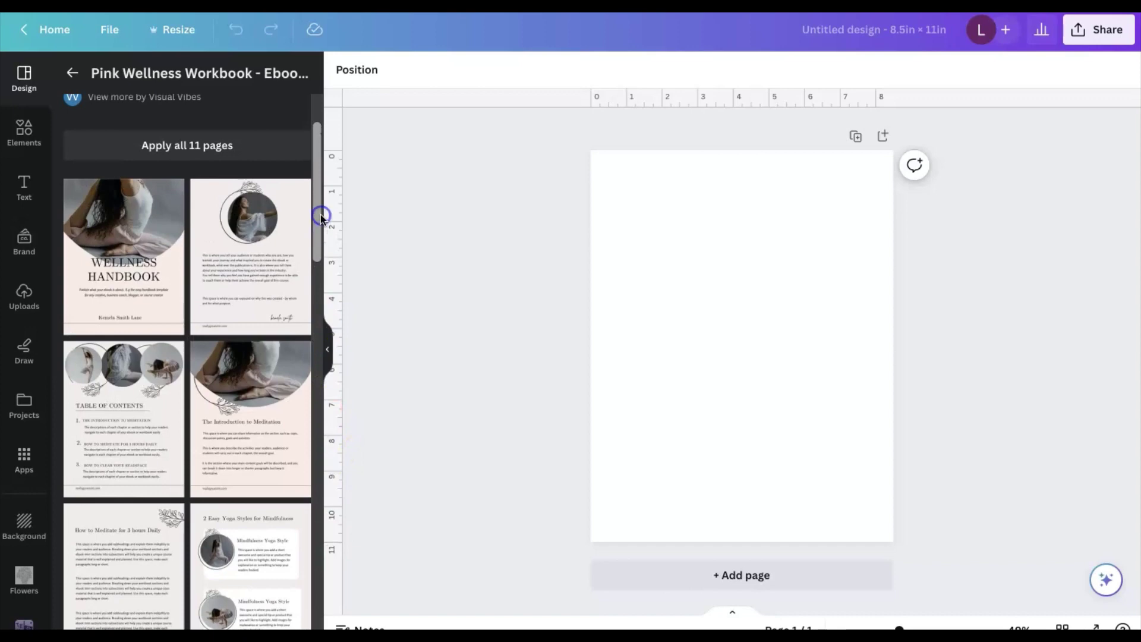
pyautogui.click(117, 257)
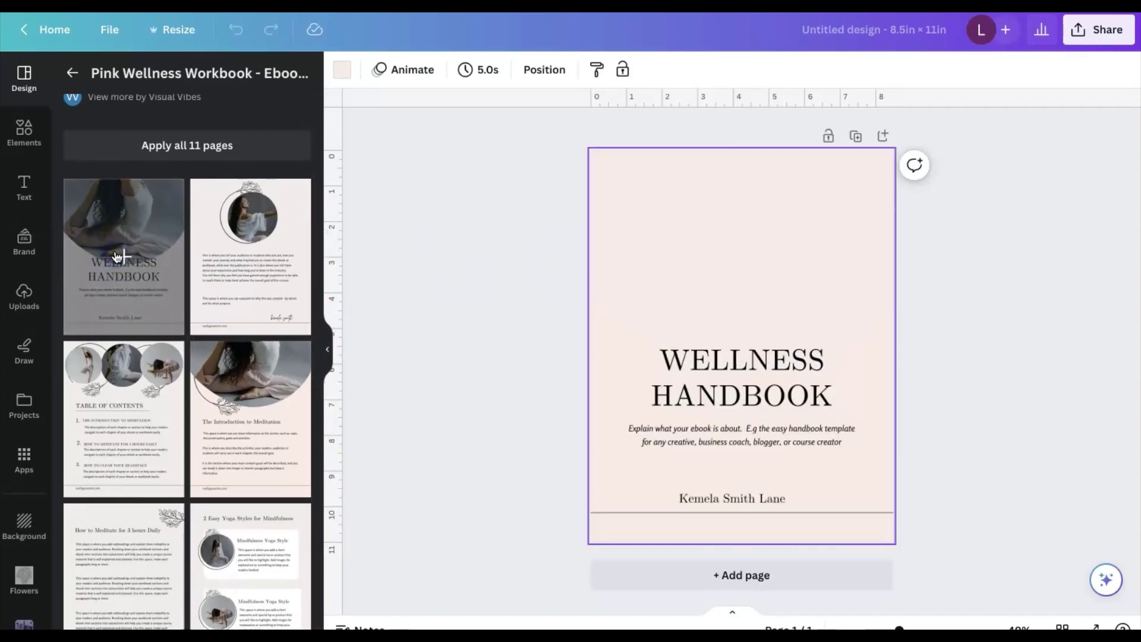
pyautogui.hotkey('ctrl', 'a')
pyautogui.press('Delete')
pyautogui.click(277, 515)
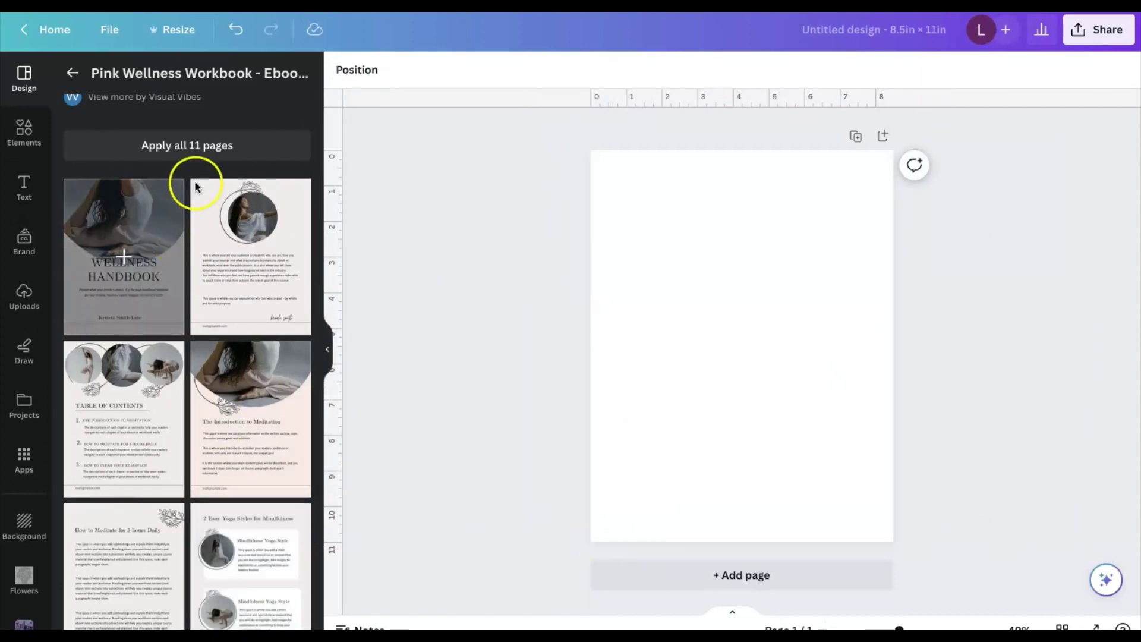
# Step: Apply all 11 pages of the Pink Wellness Workbook template to the design and look over the inserted pages
pyautogui.click(189, 147)
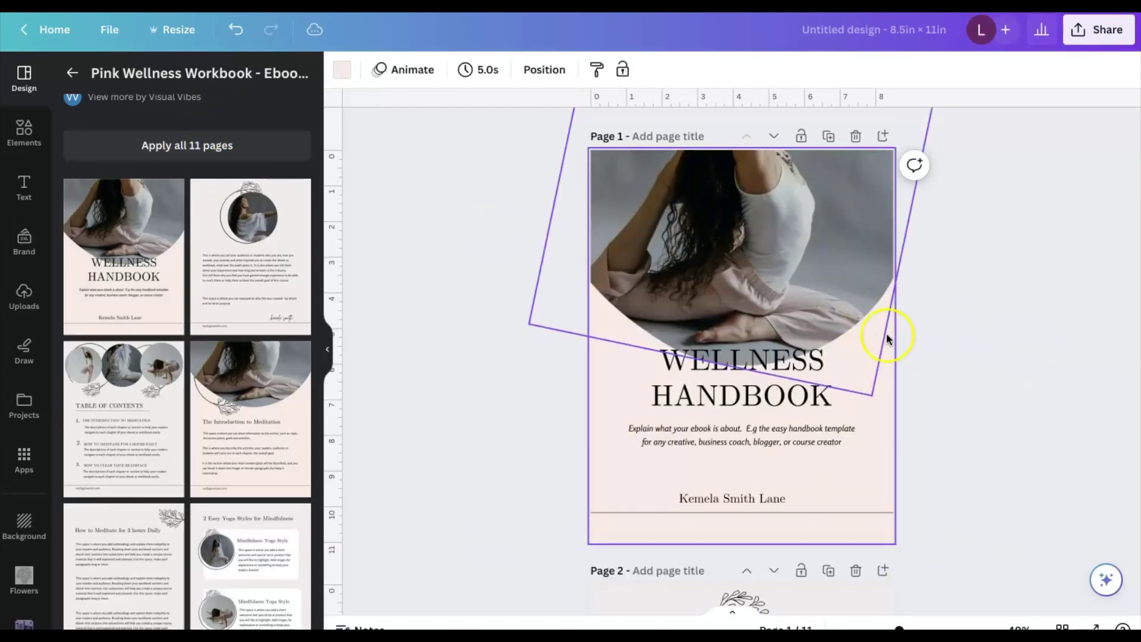
pyautogui.scroll(-15, 975, 352)
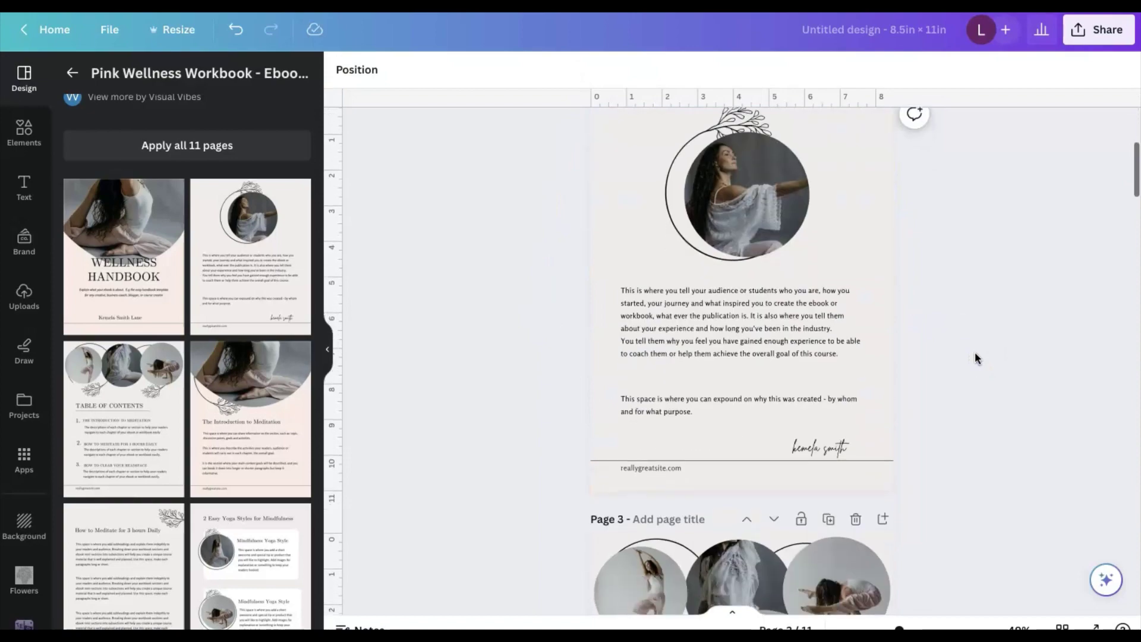
pyautogui.scroll(-10, 977, 358)
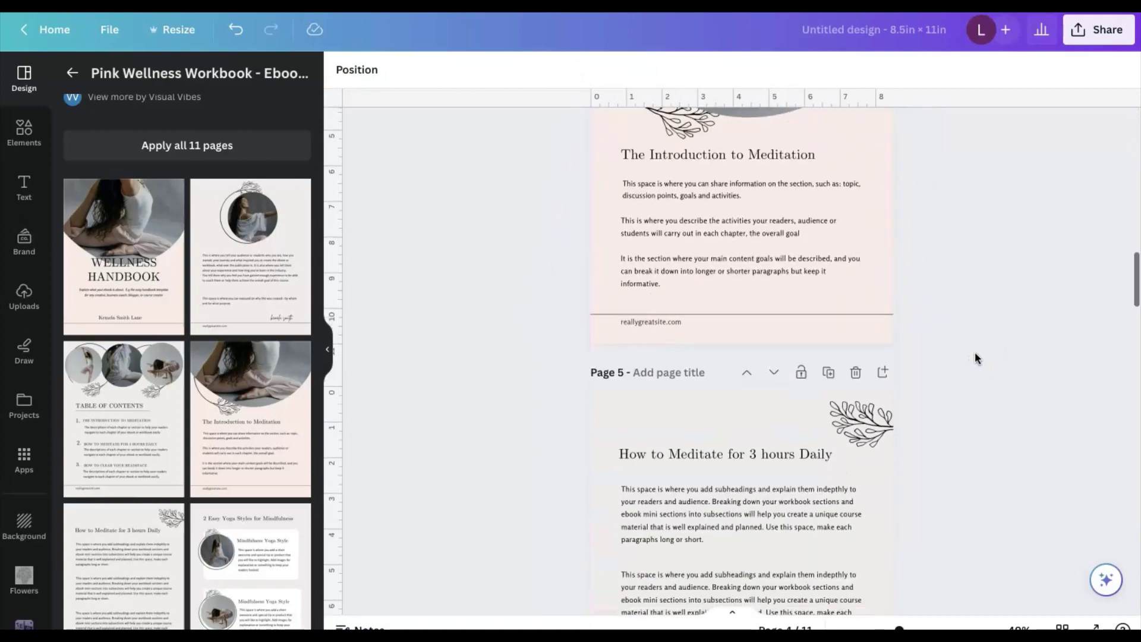
pyautogui.scroll(8, 977, 357)
pyautogui.scroll(15, 974, 352)
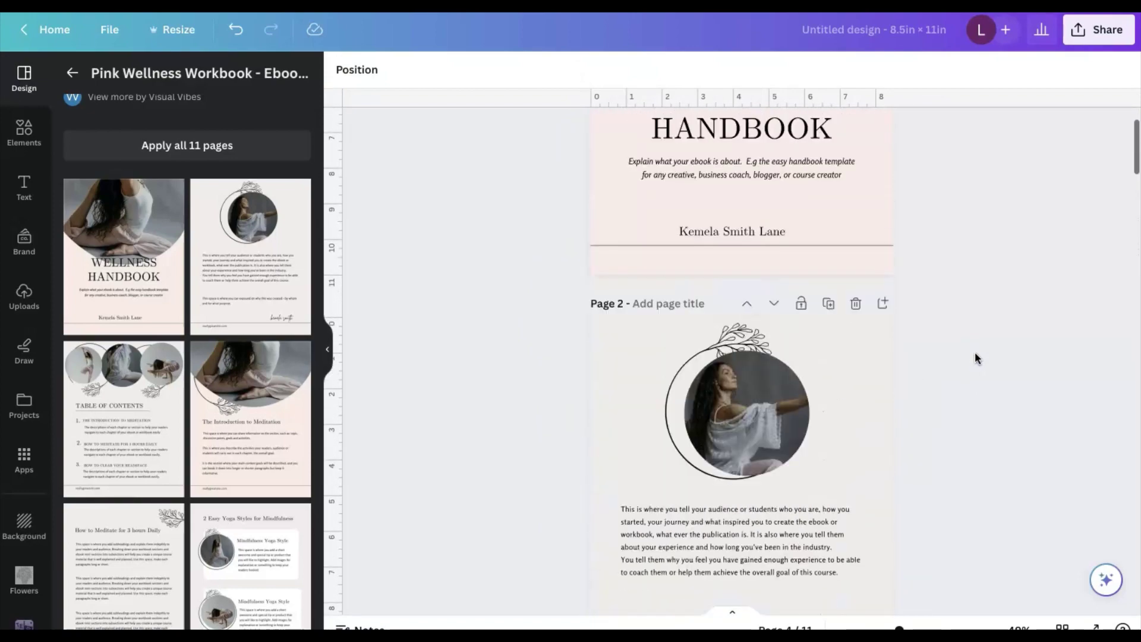
pyautogui.click(872, 344)
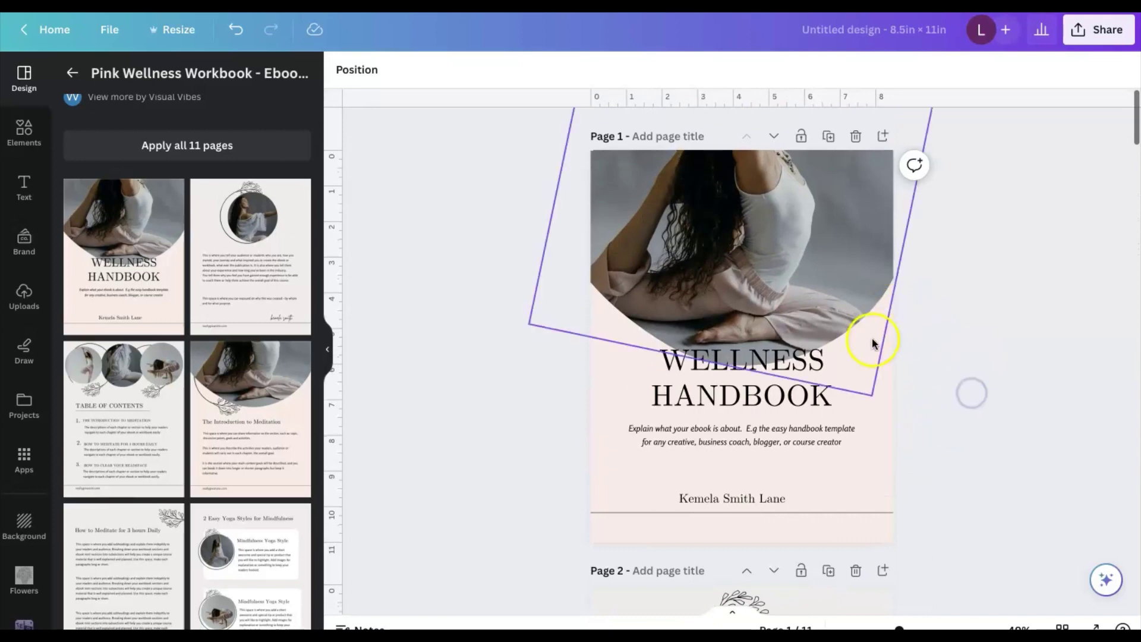
# Step: Replace the cover photo on page 1 with the uploaded line drawing of a seated woman surrounded by cartoon faces
pyautogui.click(780, 286)
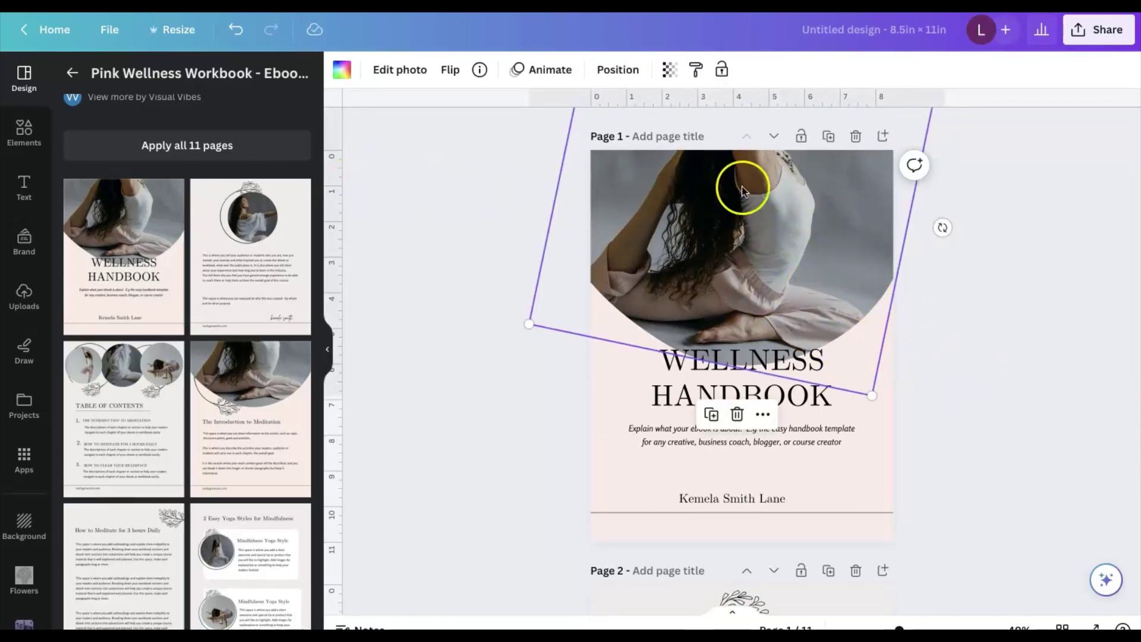
pyautogui.click(23, 130)
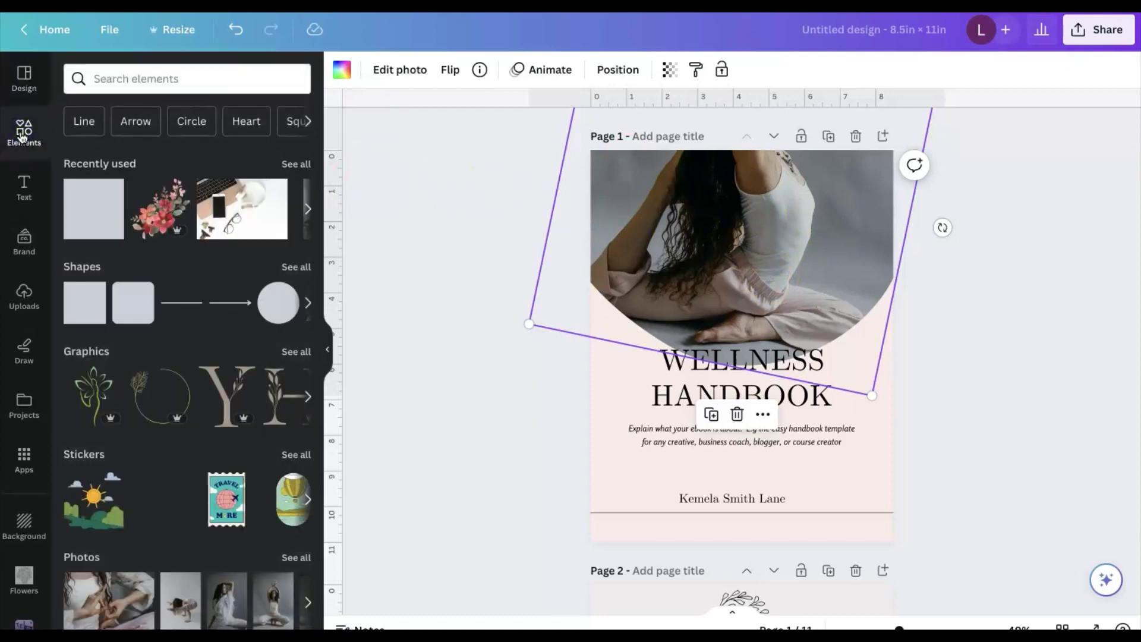
pyautogui.click(24, 294)
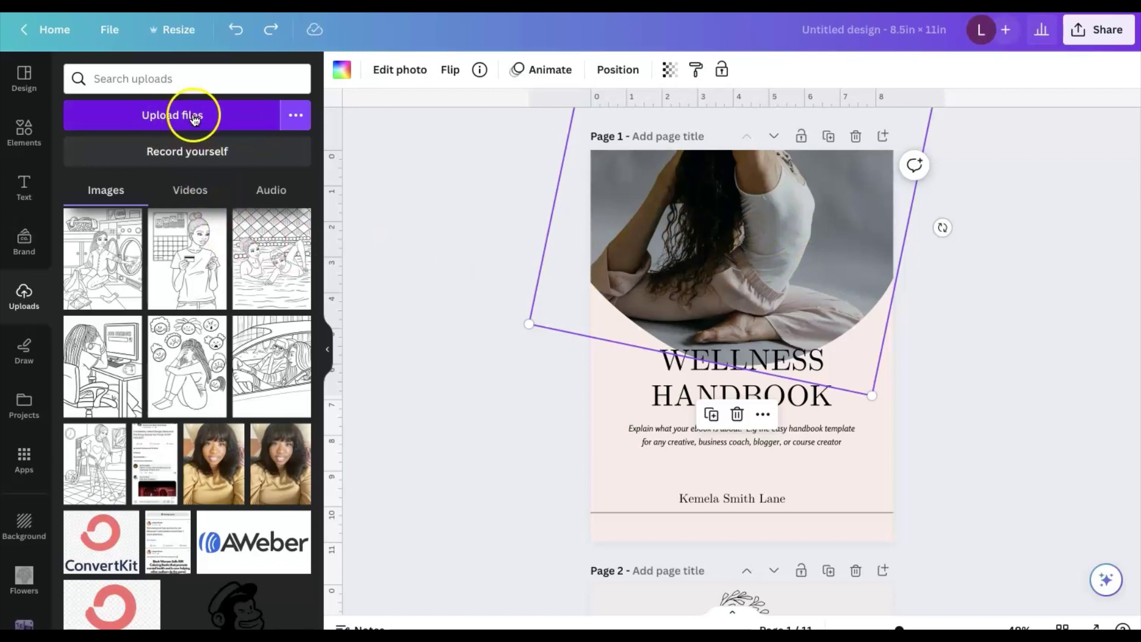
pyautogui.click(164, 388)
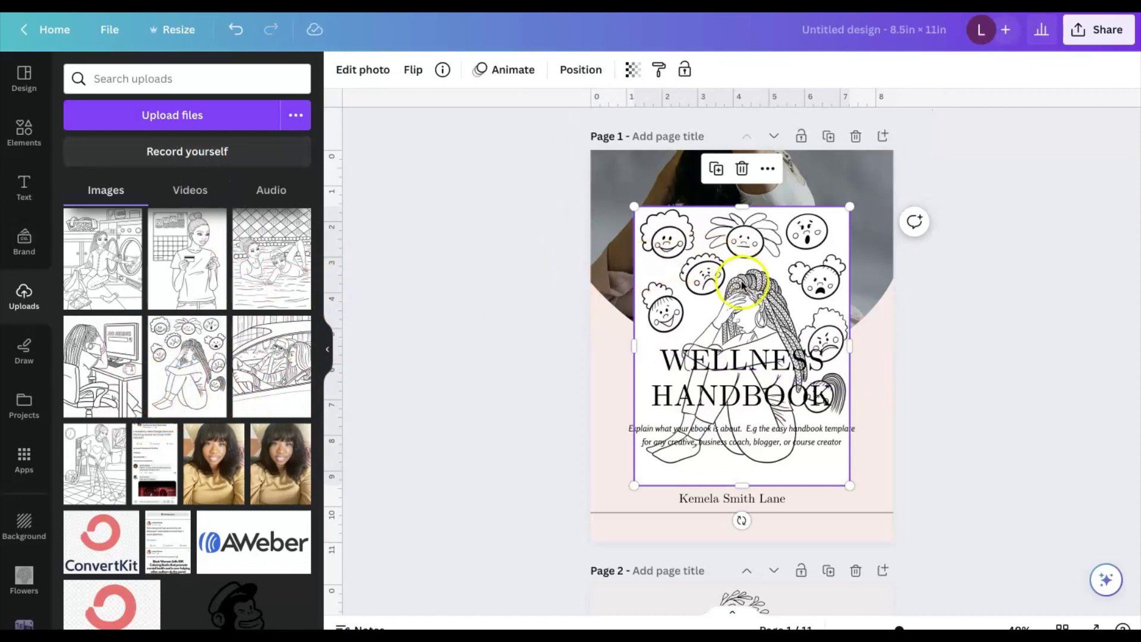
pyautogui.moveTo(742, 284); pyautogui.dragTo(770, 225)
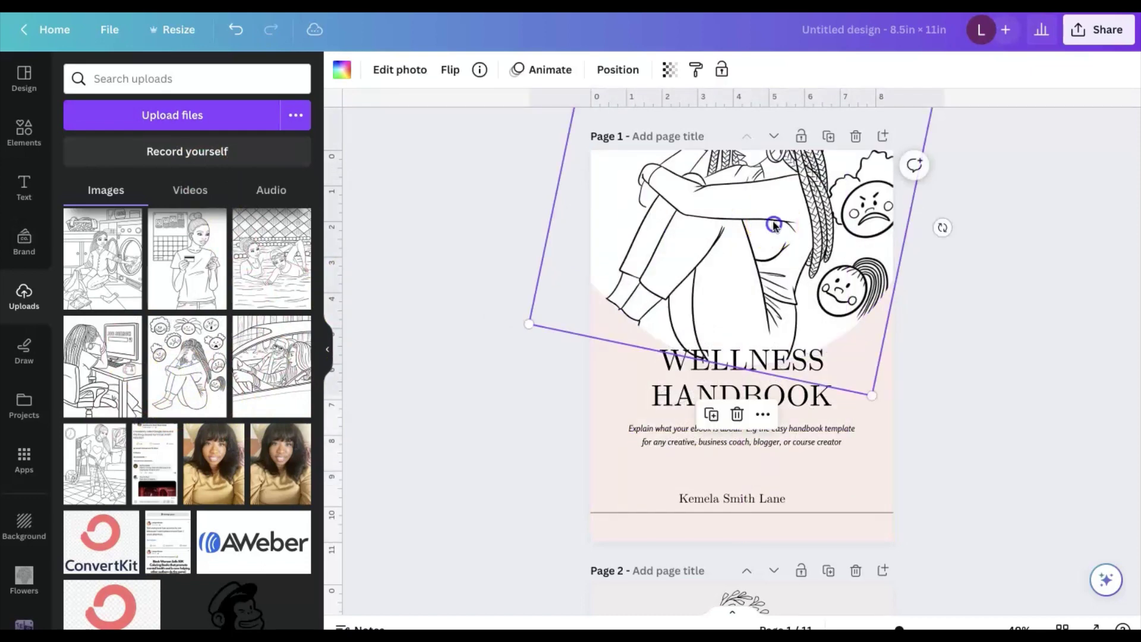
# Step: Shift the line drawing downward inside the cover's image frame so more of the woman's head shows
pyautogui.doubleClick(773, 226)
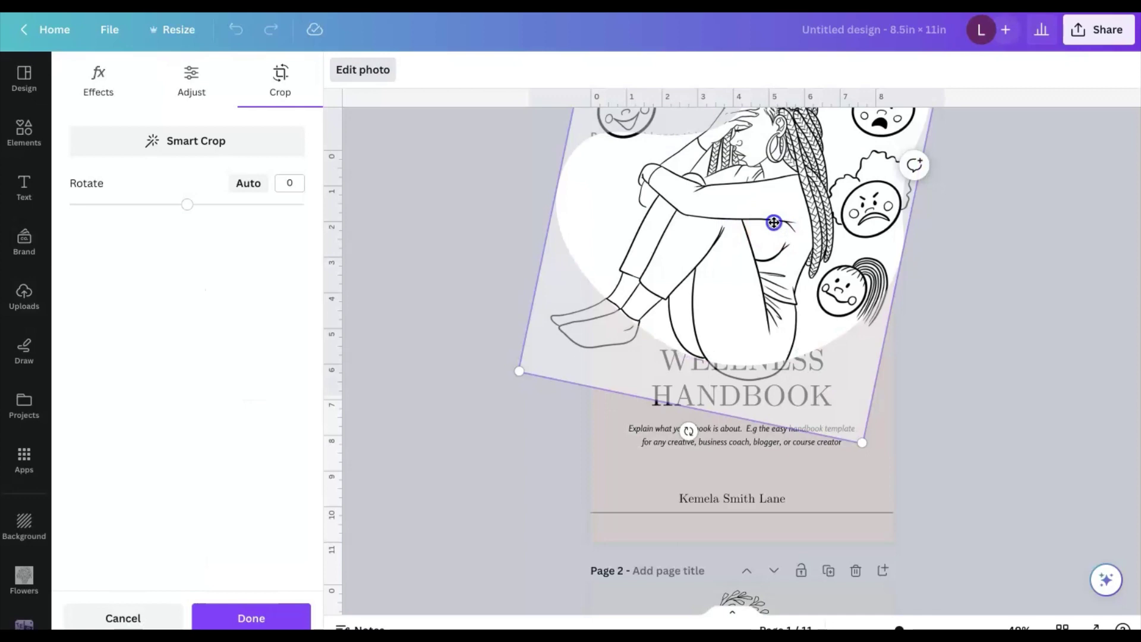
pyautogui.moveTo(774, 222); pyautogui.dragTo(775, 276)
pyautogui.click(1011, 291)
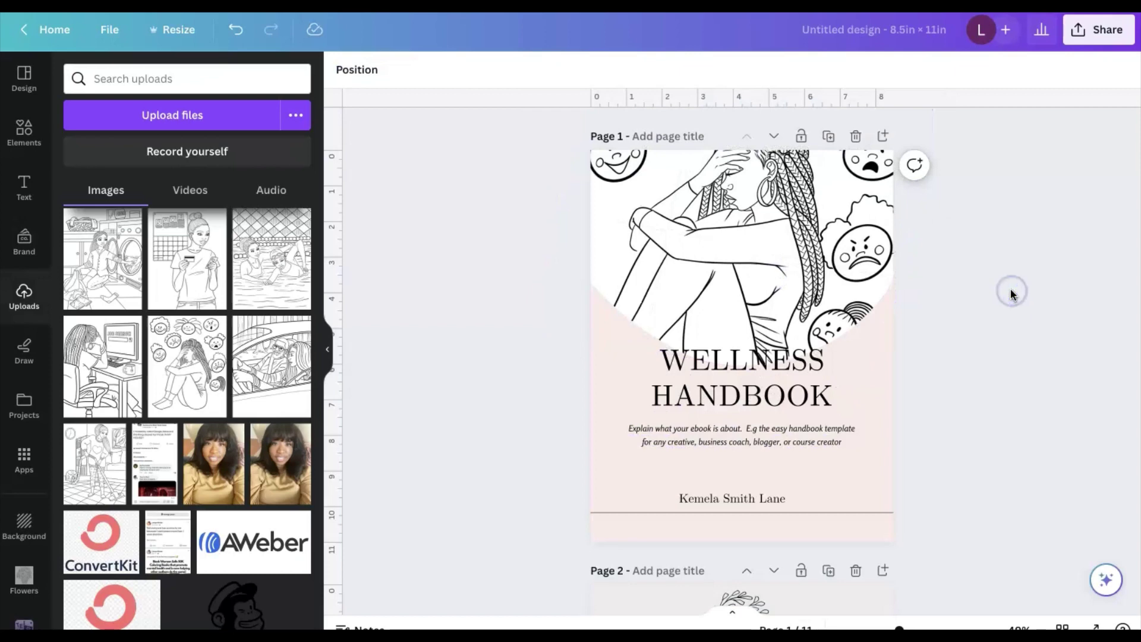
pyautogui.click(744, 363)
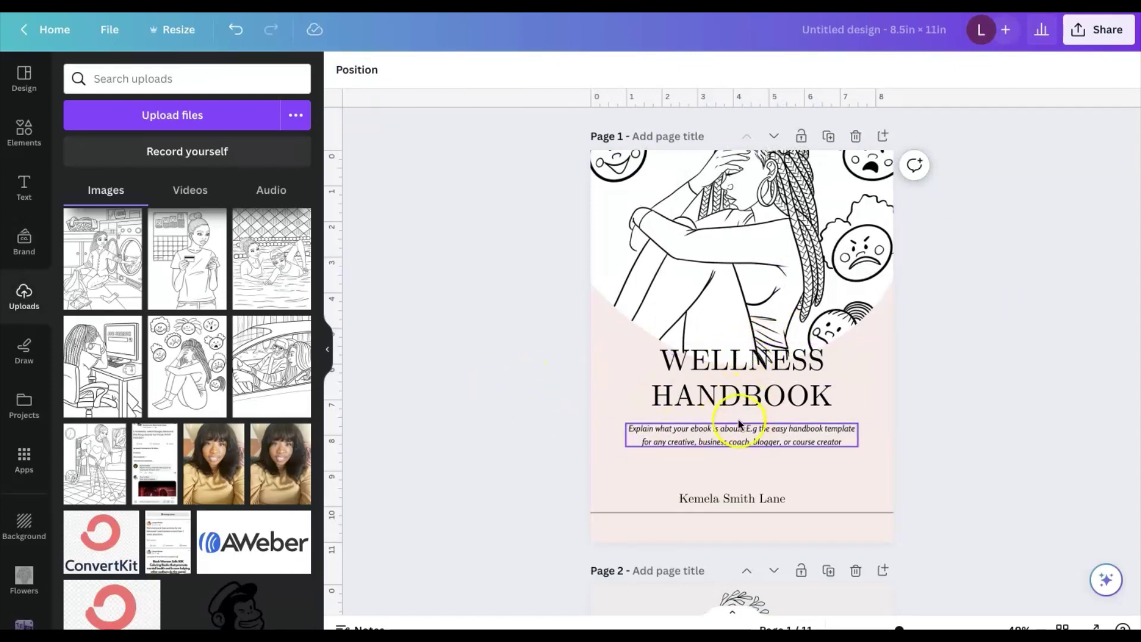
# Step: Move the cover's title and description text down so they sit clear of the line drawing
pyautogui.click(618, 368)
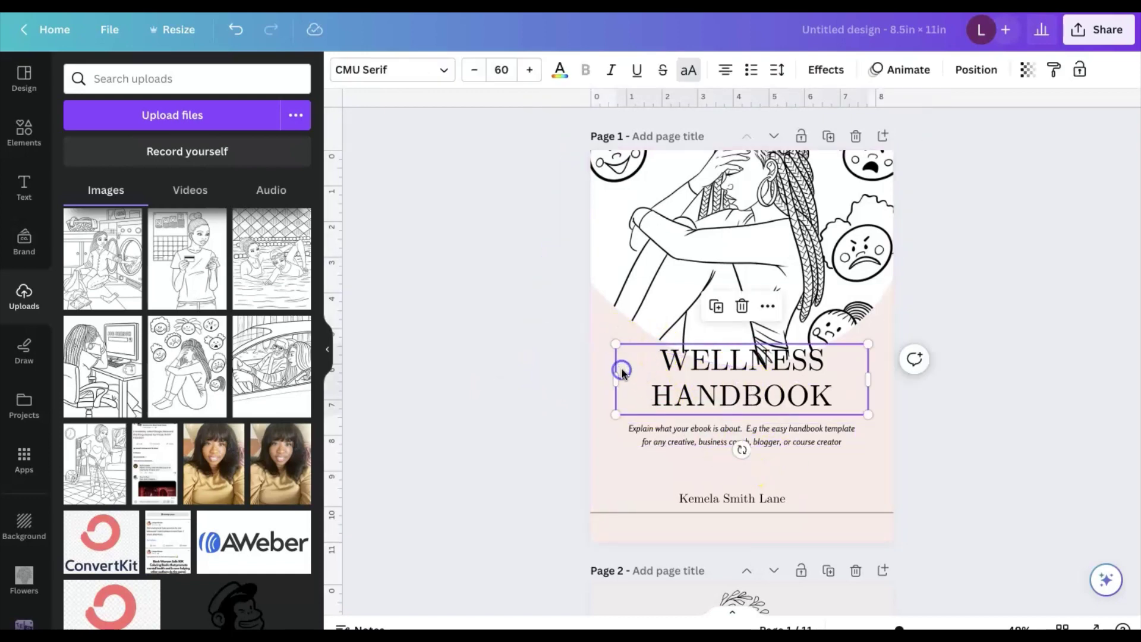
pyautogui.click(773, 449)
pyautogui.moveTo(781, 386); pyautogui.dragTo(778, 408)
pyautogui.click(961, 365)
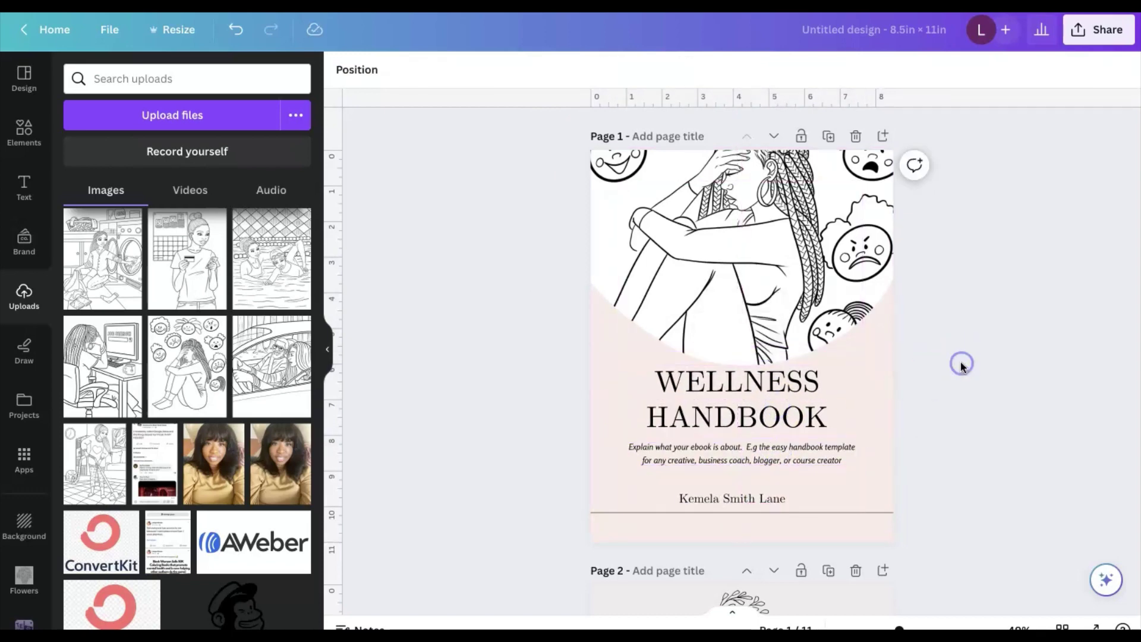
# Step: Change the cover title to "WELLNESS COLORING BOOK" and reduce its font size to 53
pyautogui.doubleClick(759, 387)
pyautogui.click(800, 412)
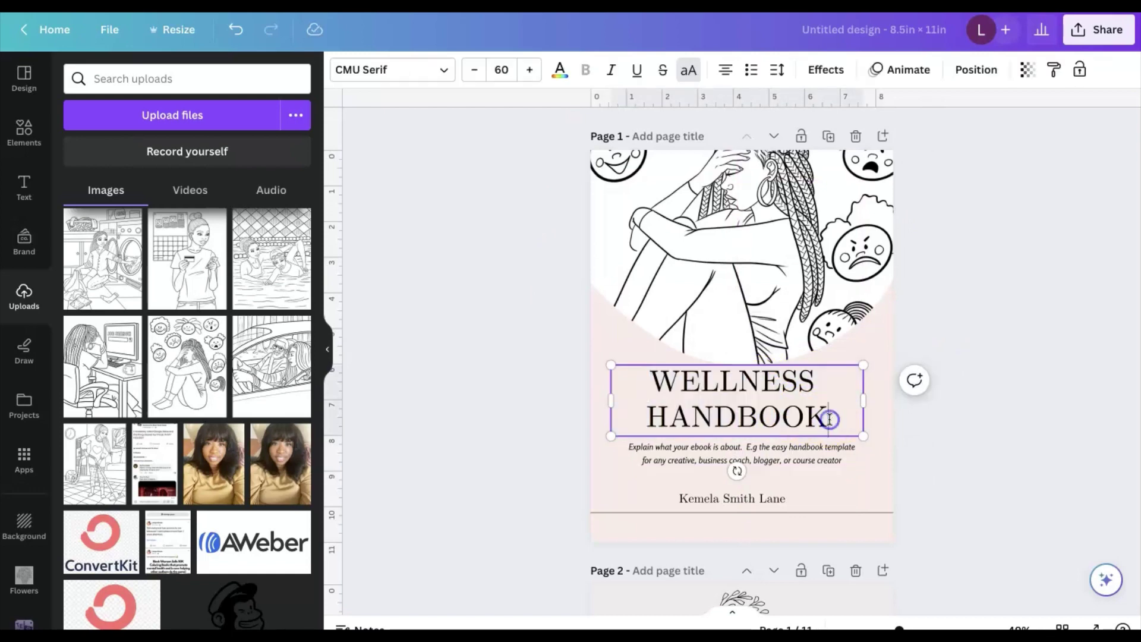
pyautogui.doubleClick(755, 417)
pyautogui.write('COL')
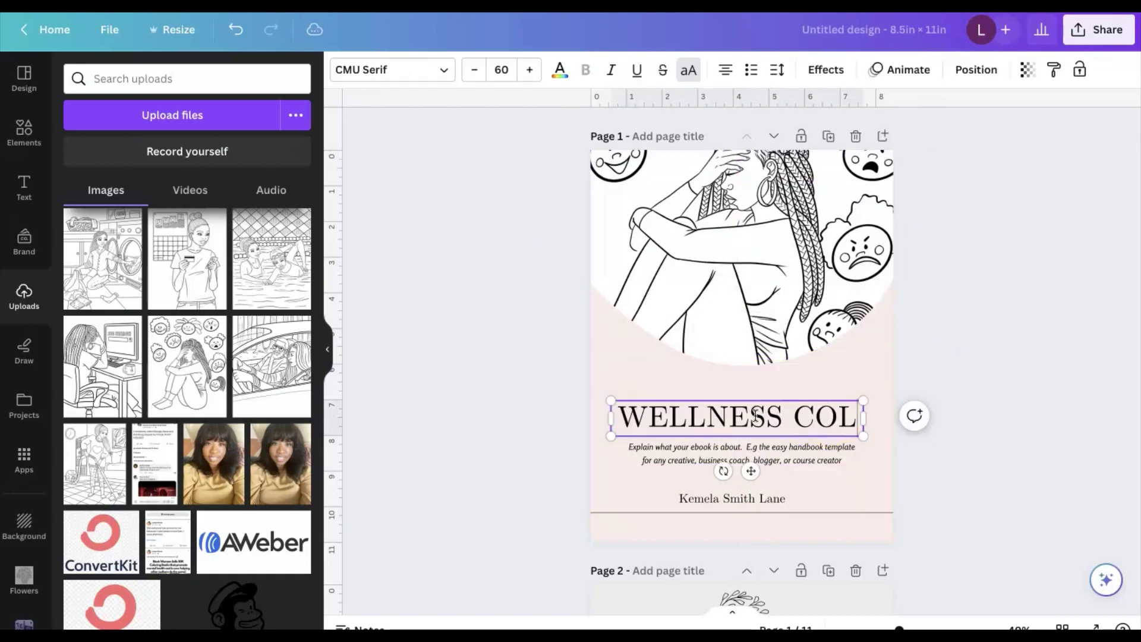
pyautogui.write('ORING BOOK')
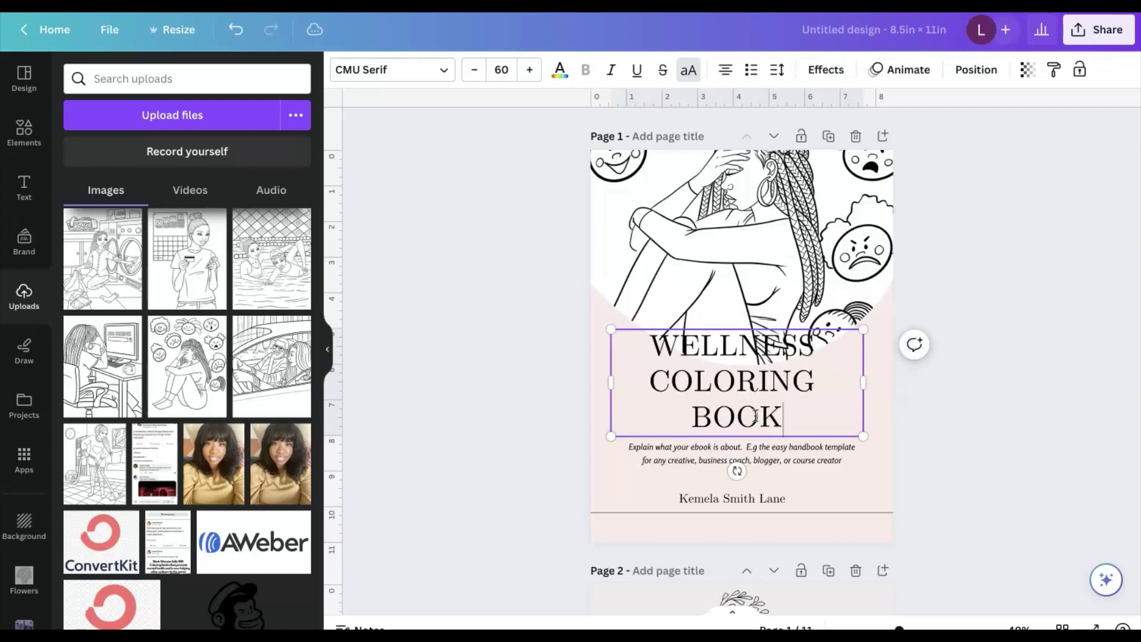
pyautogui.click(474, 70)
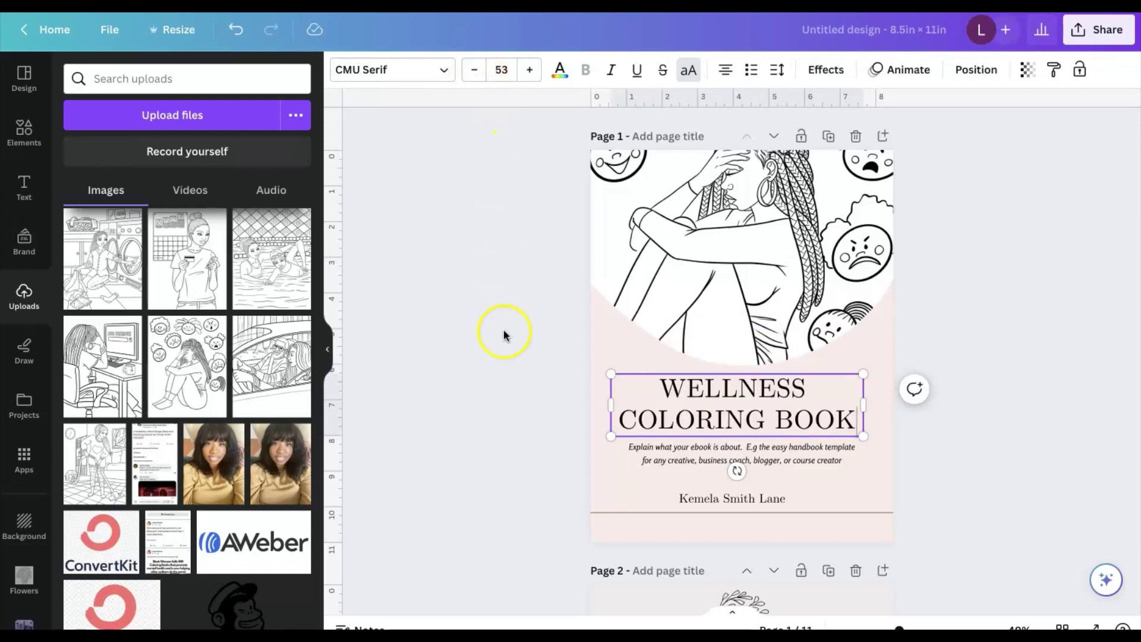
pyautogui.click(501, 444)
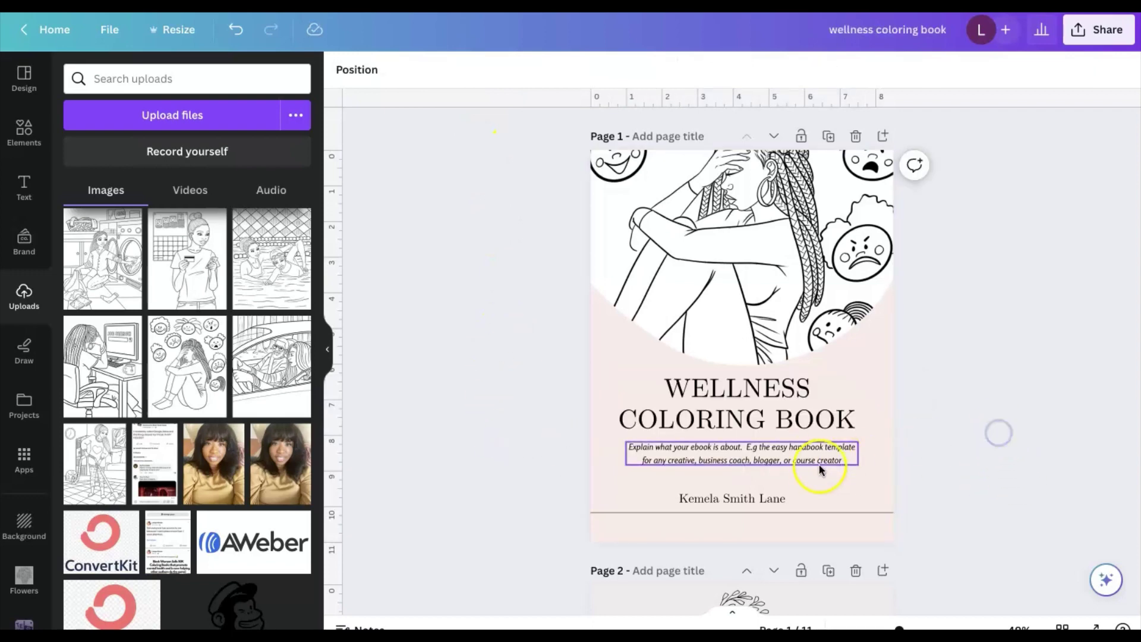
# Step: Replace the description beneath the cover title with "Put your description here"
pyautogui.click(804, 455)
pyautogui.click(804, 454)
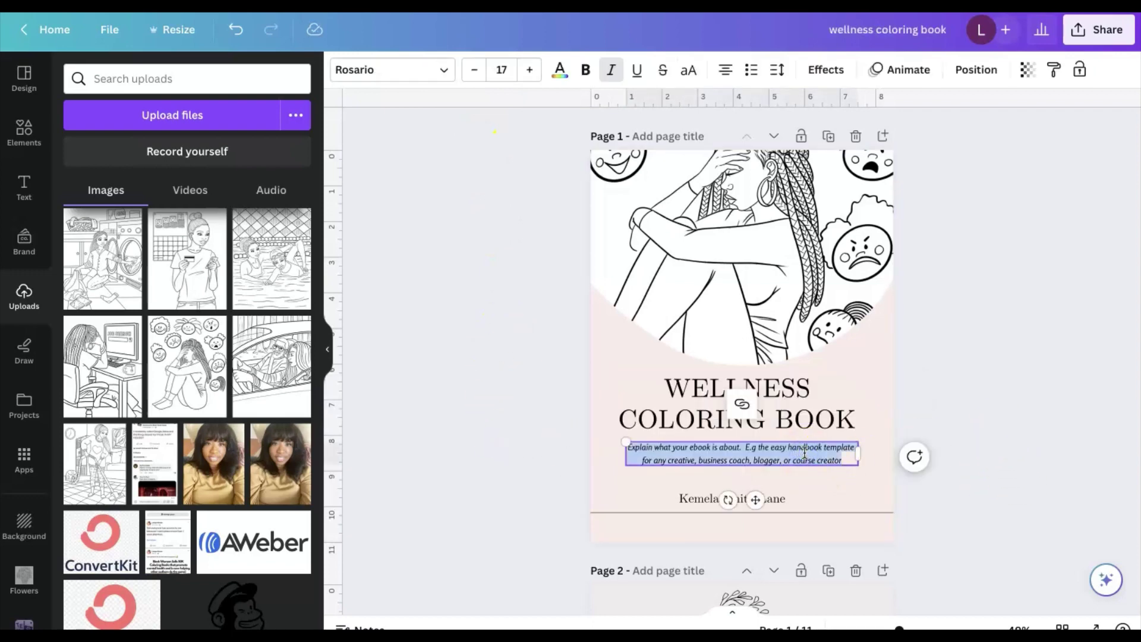
pyautogui.write('Put your description')
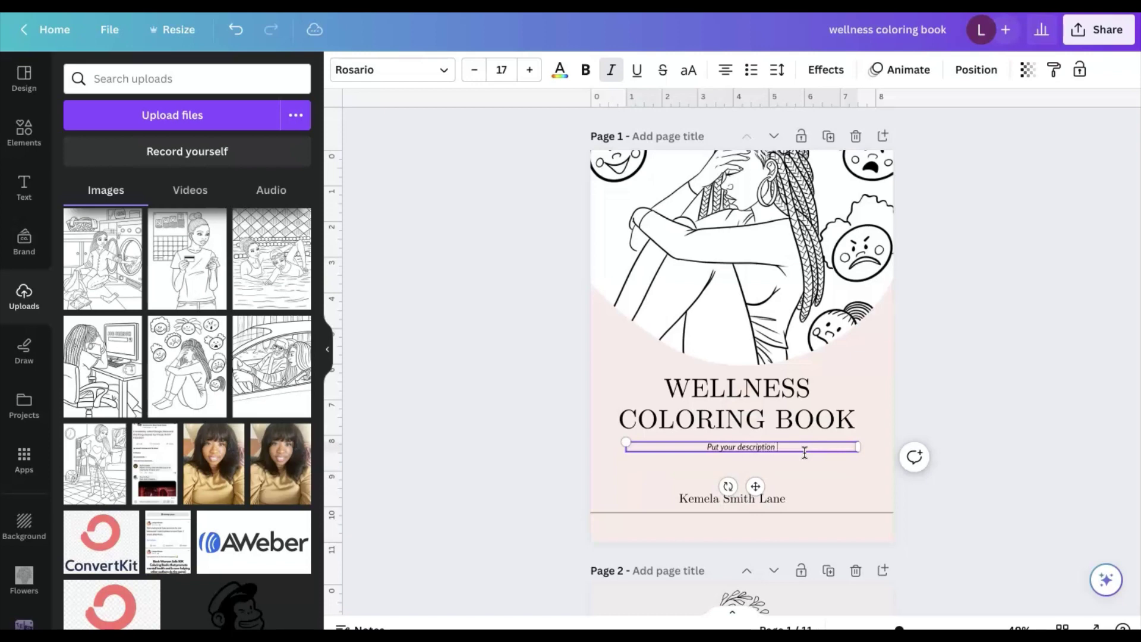
pyautogui.write(' here')
# Step: Replace the author name near the bottom of the cover with the placeholder "Your name here"
pyautogui.click(759, 501)
pyautogui.click(760, 501)
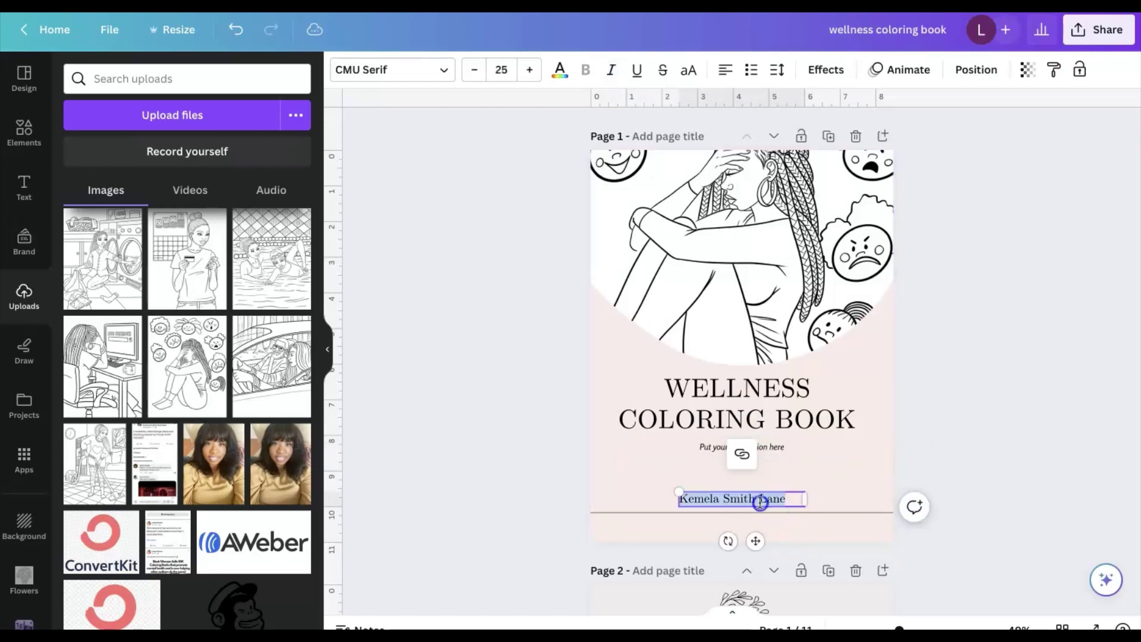
pyautogui.write('Your name here')
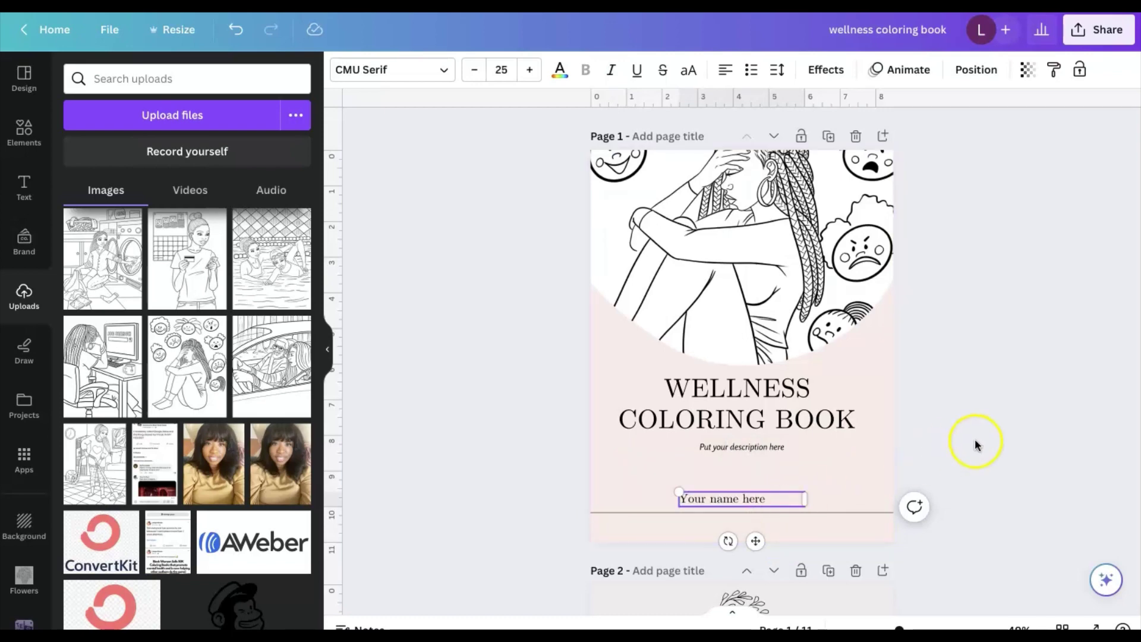
pyautogui.click(975, 443)
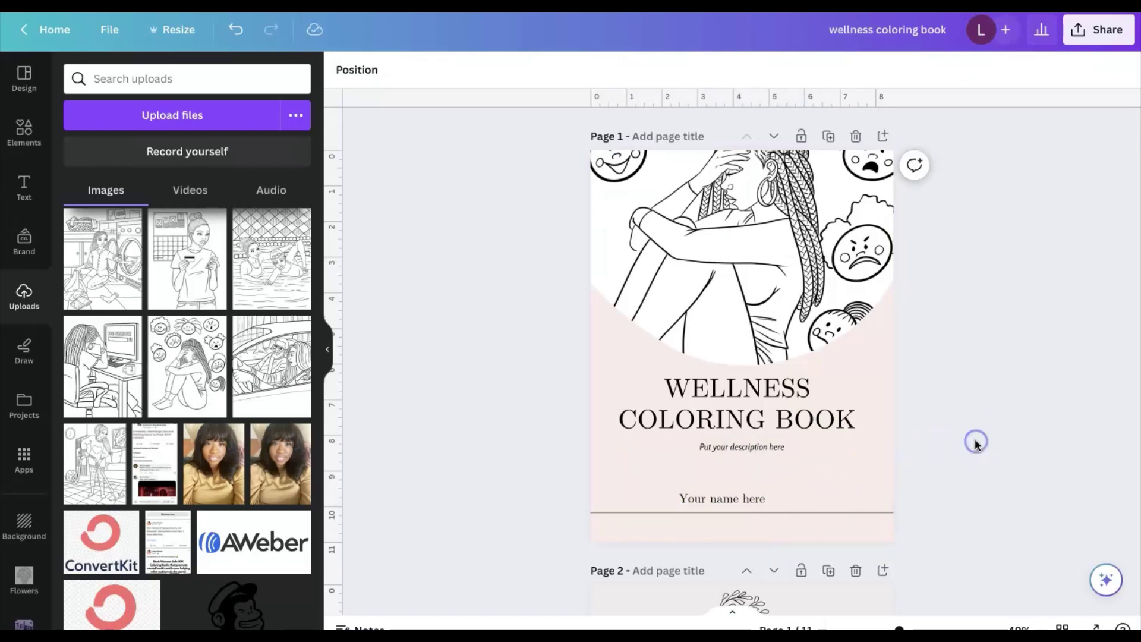
# Step: Move the "Your name here" text slightly upward on the cover and centre-align it
pyautogui.click(769, 470)
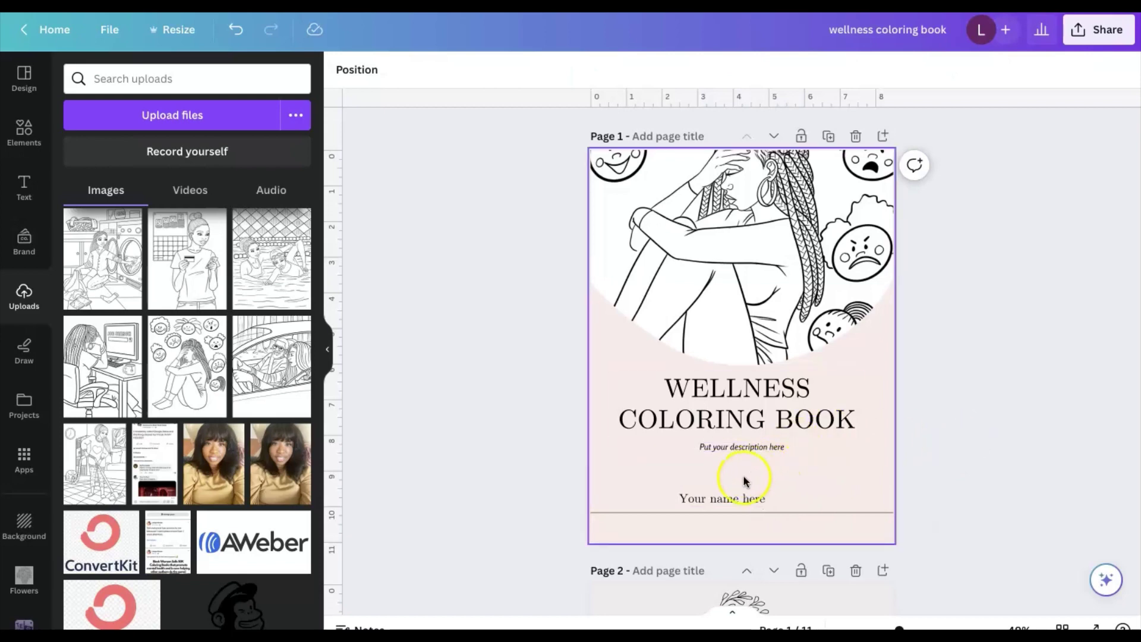
pyautogui.click(742, 497)
pyautogui.moveTo(741, 497)
pyautogui.mouseDown()
pyautogui.moveTo(726, 494)
pyautogui.moveTo(736, 491)
pyautogui.mouseUp()
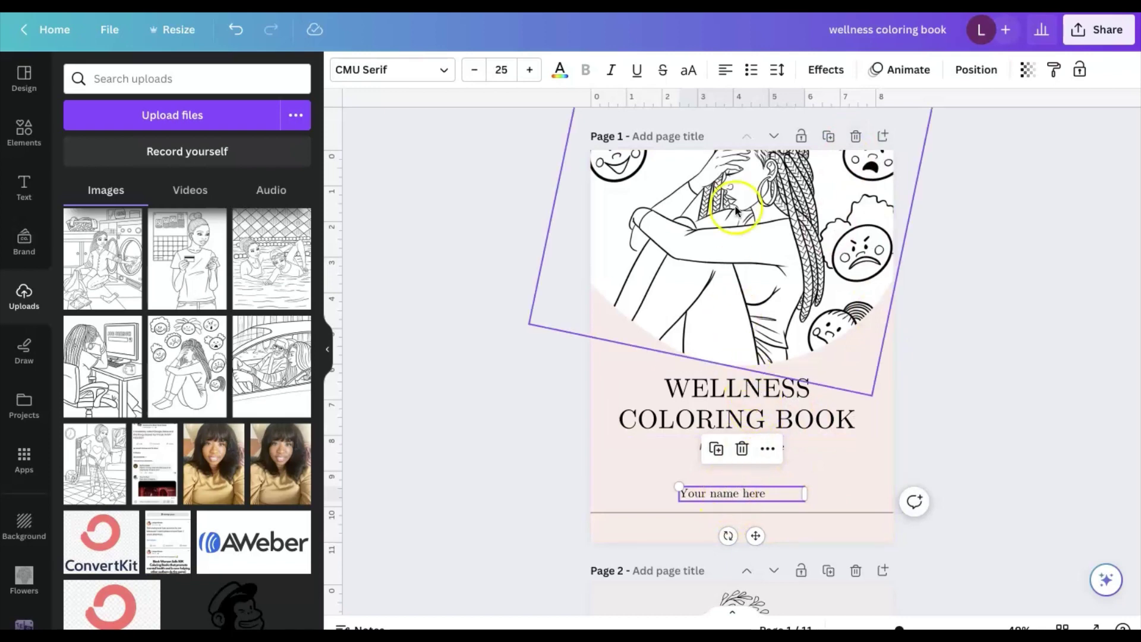
pyautogui.click(725, 70)
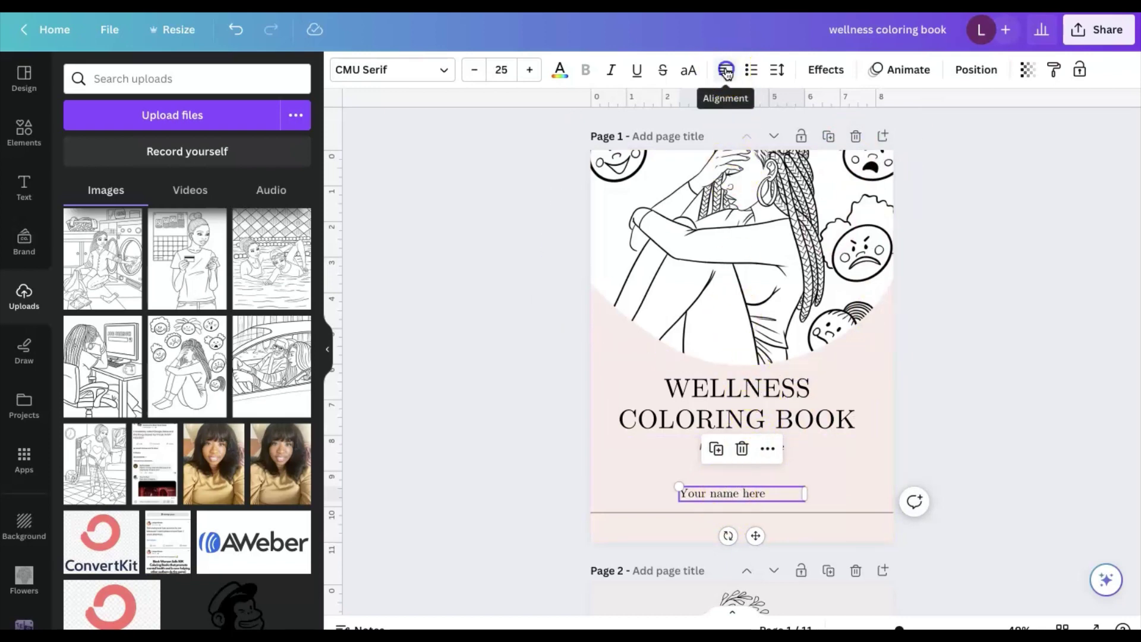
pyautogui.click(1002, 298)
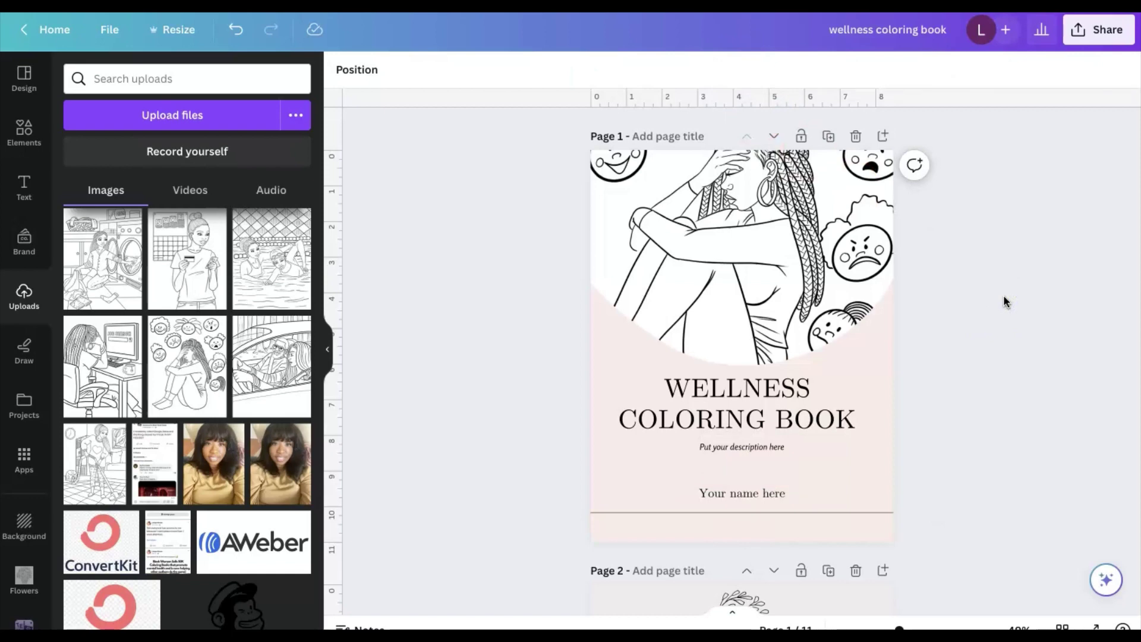
# Step: Change the cover page's background to the yellow from the document colors
pyautogui.scroll(-1, 1003, 301)
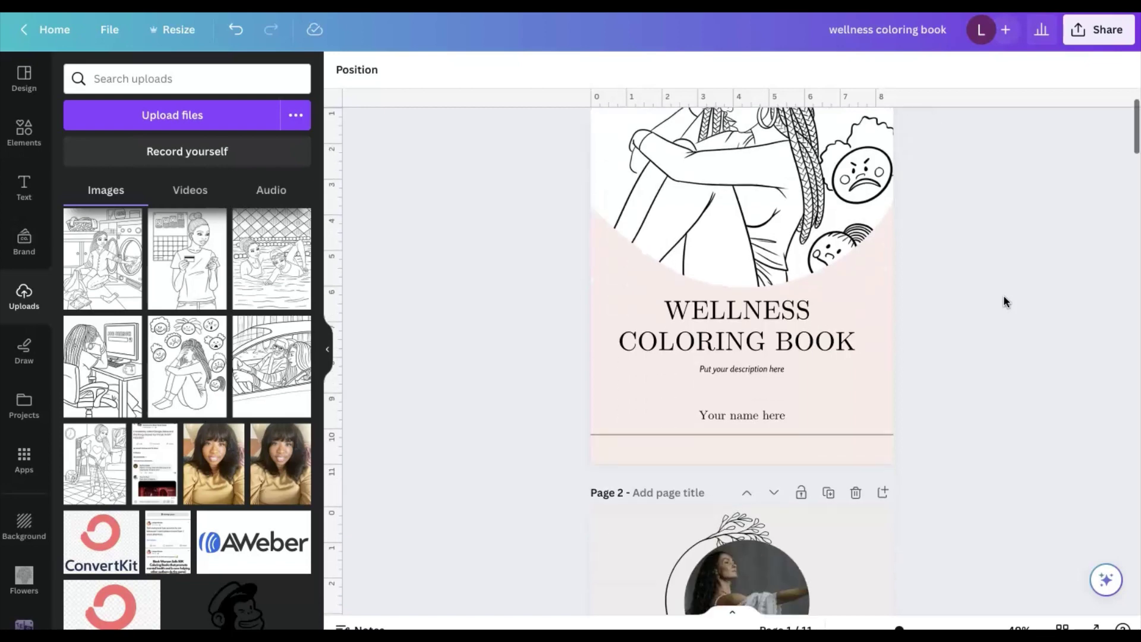
pyautogui.click(620, 360)
pyautogui.click(599, 372)
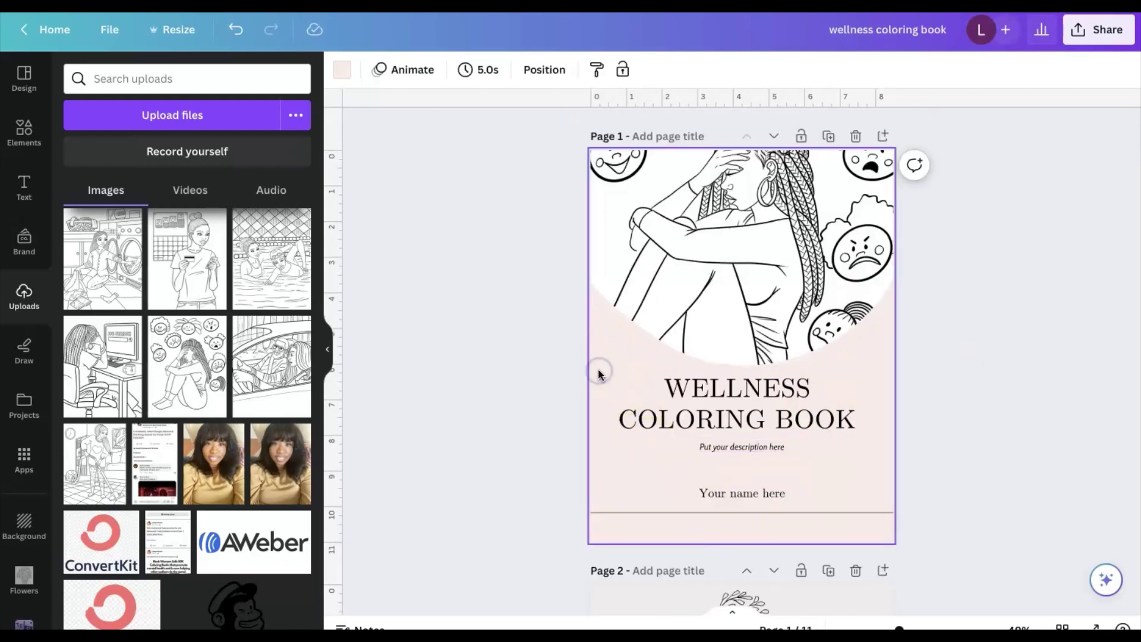
pyautogui.click(342, 71)
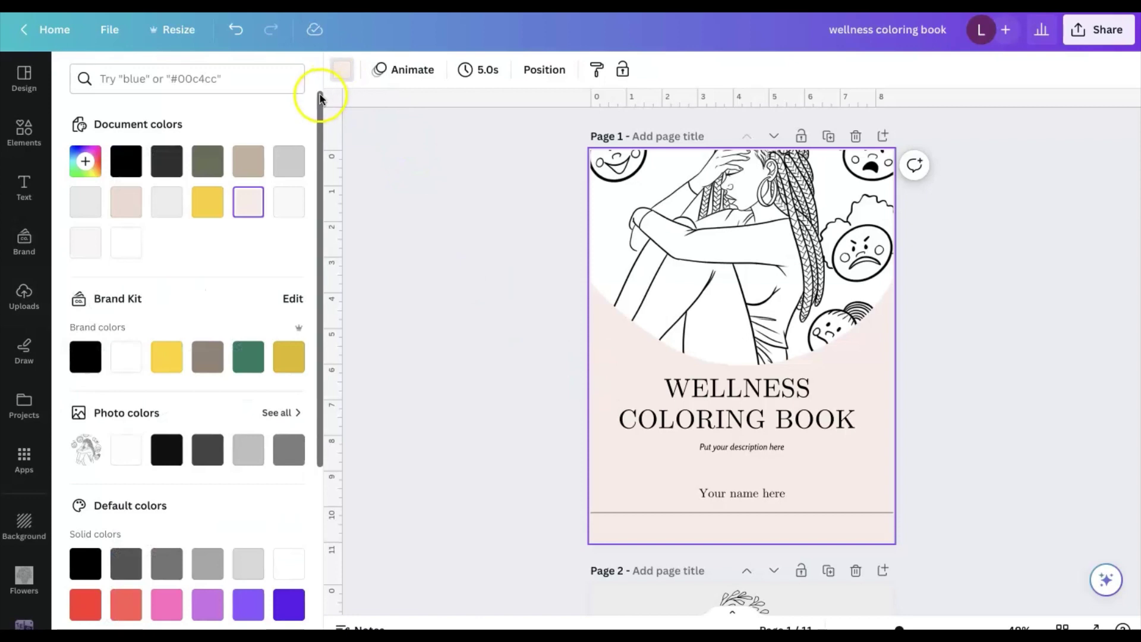
pyautogui.click(207, 205)
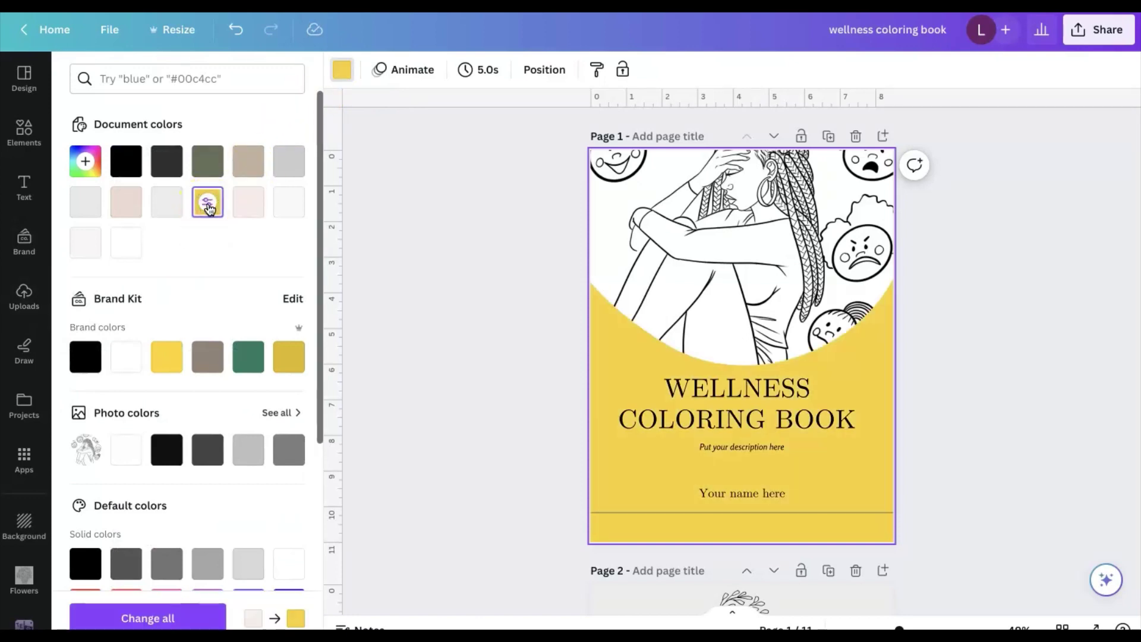
pyautogui.click(482, 333)
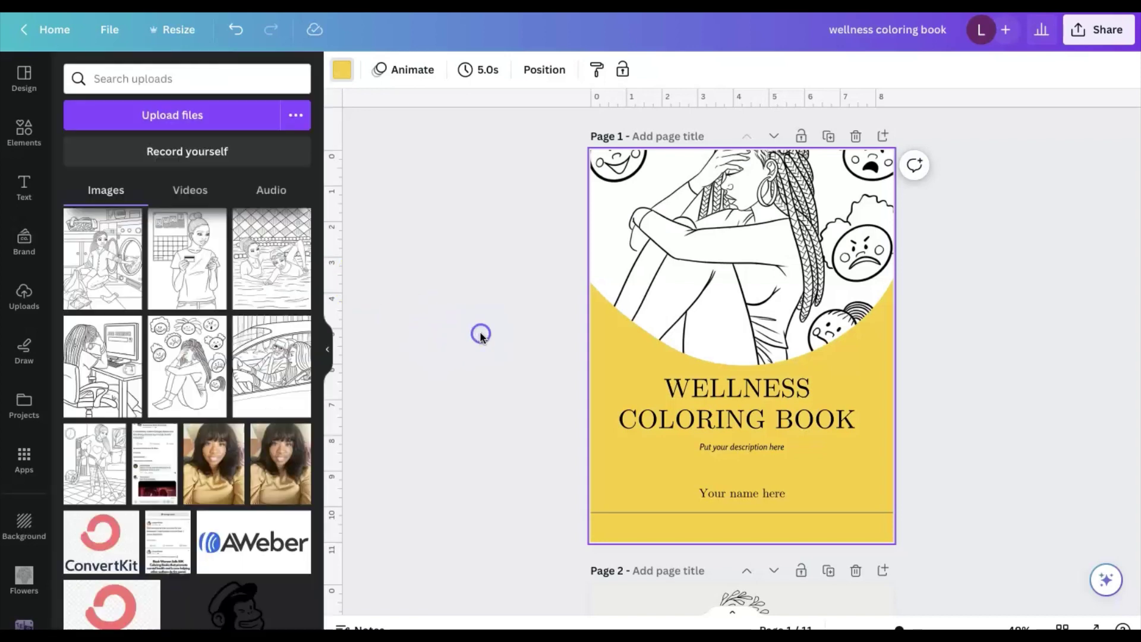
pyautogui.click(988, 350)
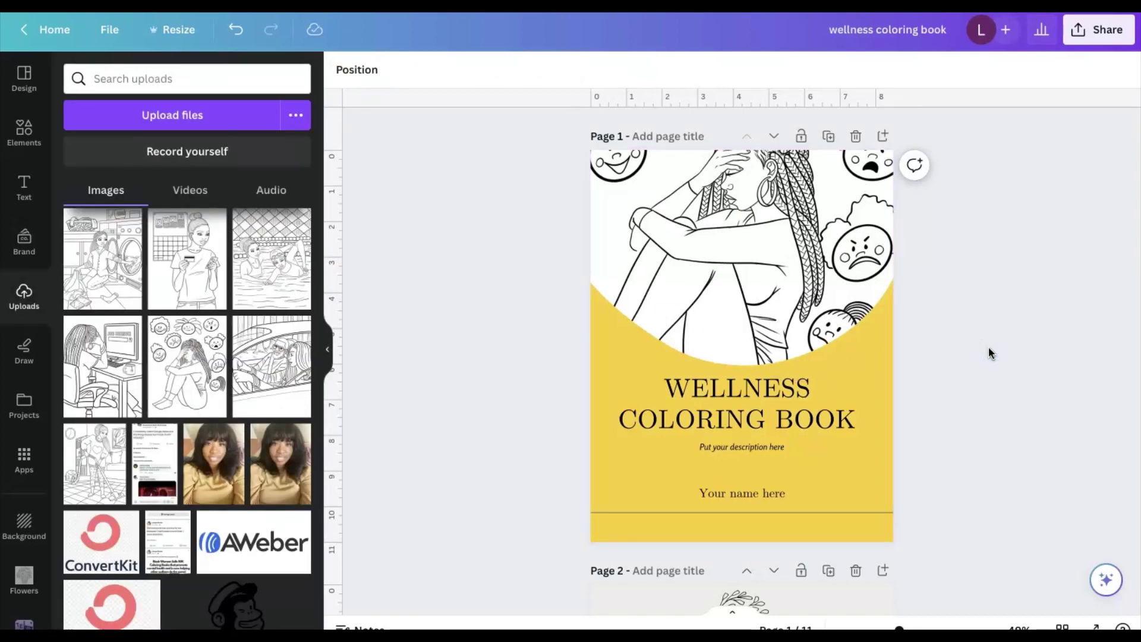
# Step: Change the background of page 2 to white from the document colors
pyautogui.scroll(-6, 989, 350)
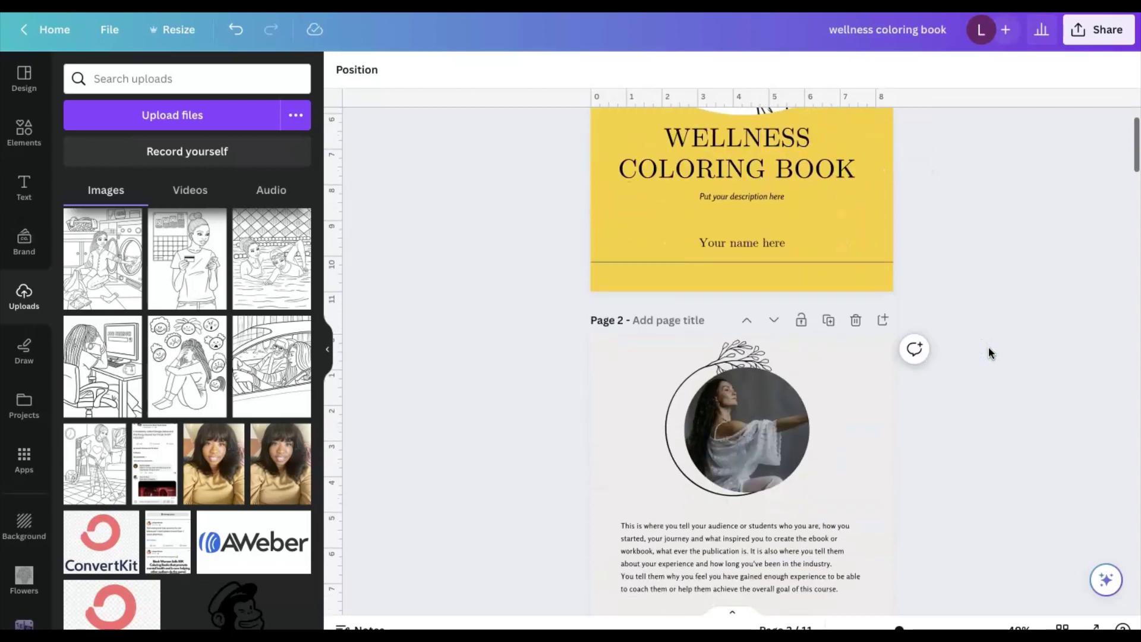
pyautogui.scroll(-2, 989, 351)
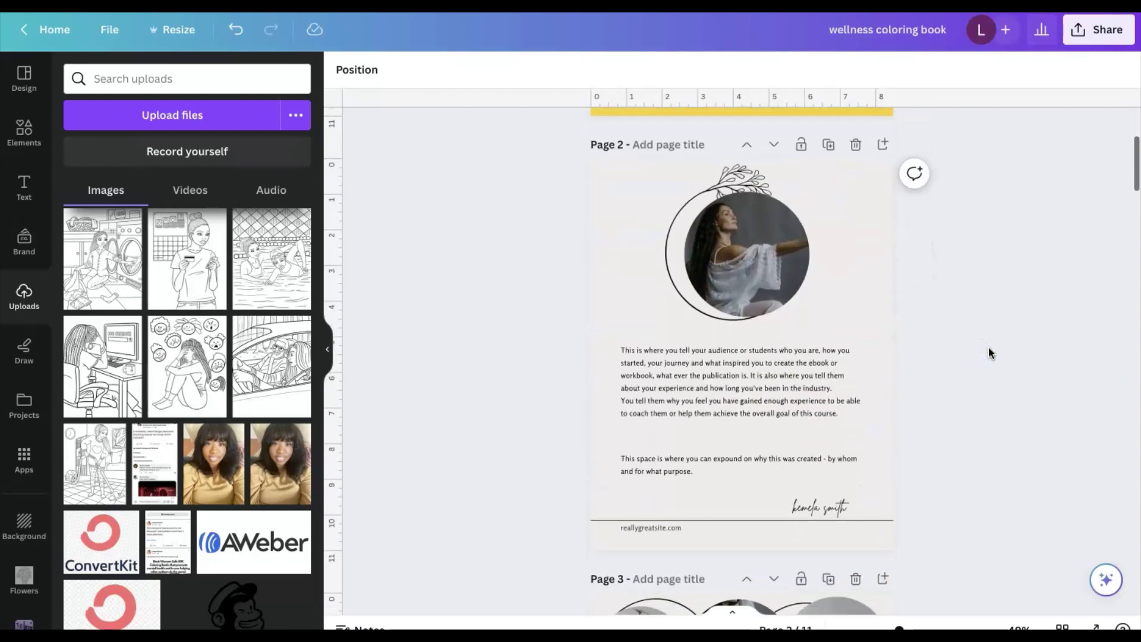
pyautogui.click(623, 223)
pyautogui.click(342, 70)
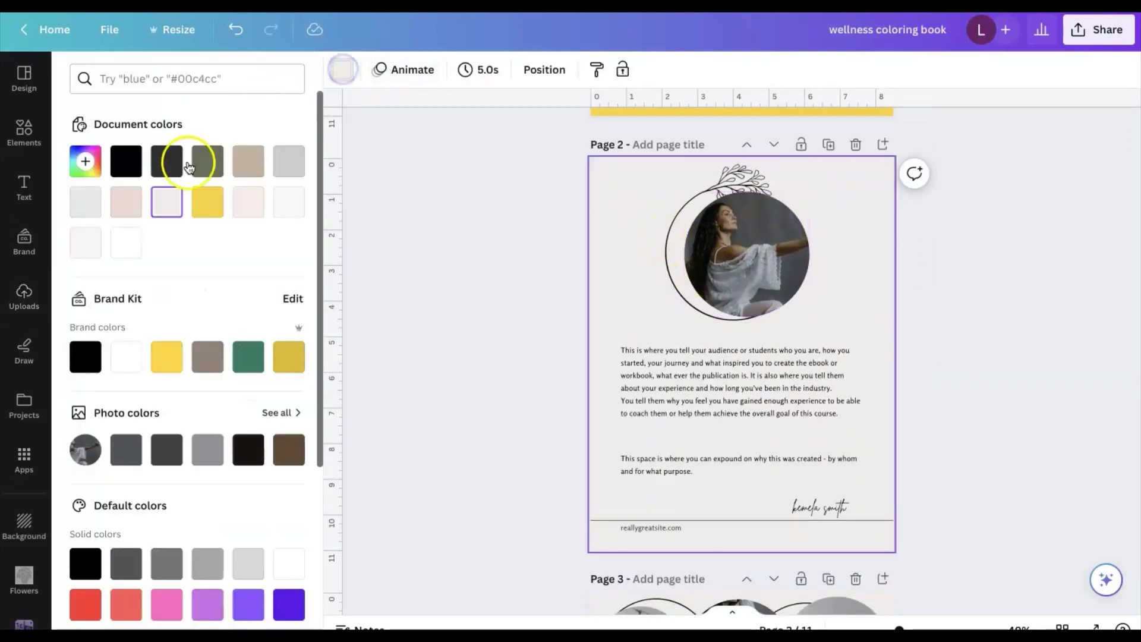
pyautogui.click(126, 242)
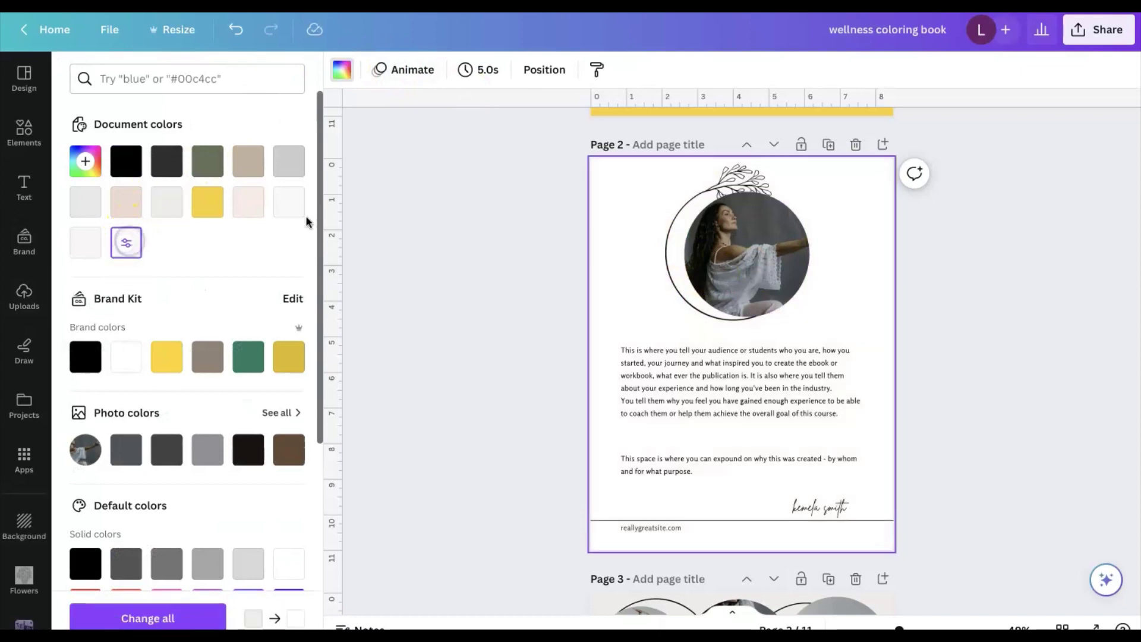
pyautogui.click(1009, 226)
# Step: Replace the round photo on page 2 with the uploaded photo of the woman in a white and houndstooth outfit, hands clasped
pyautogui.click(747, 261)
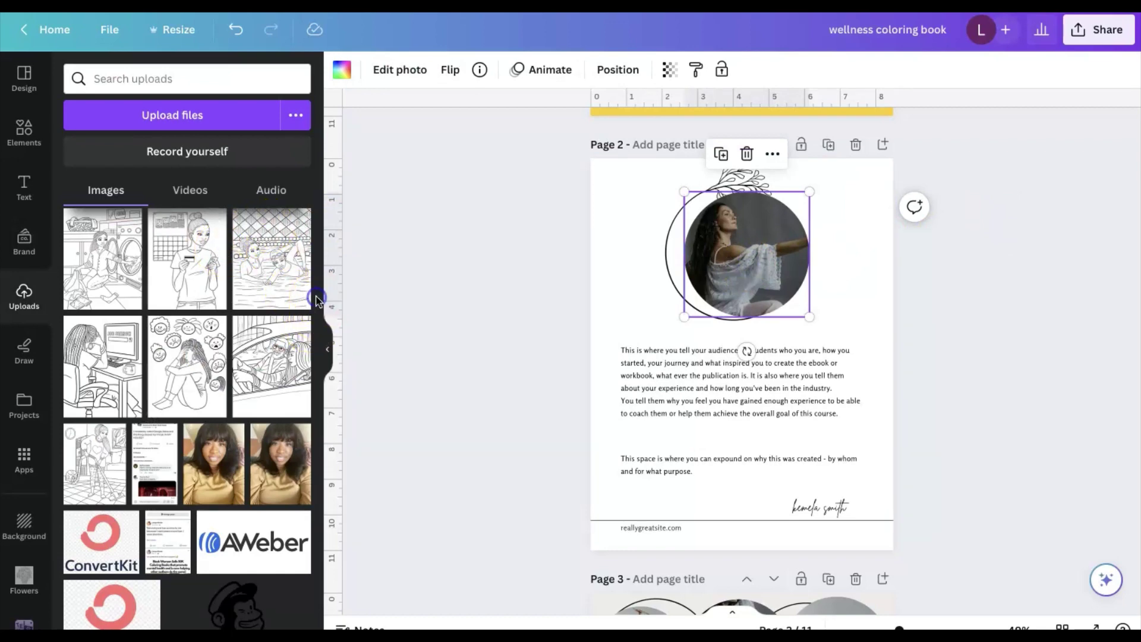
pyautogui.moveTo(316, 298); pyautogui.dragTo(318, 542)
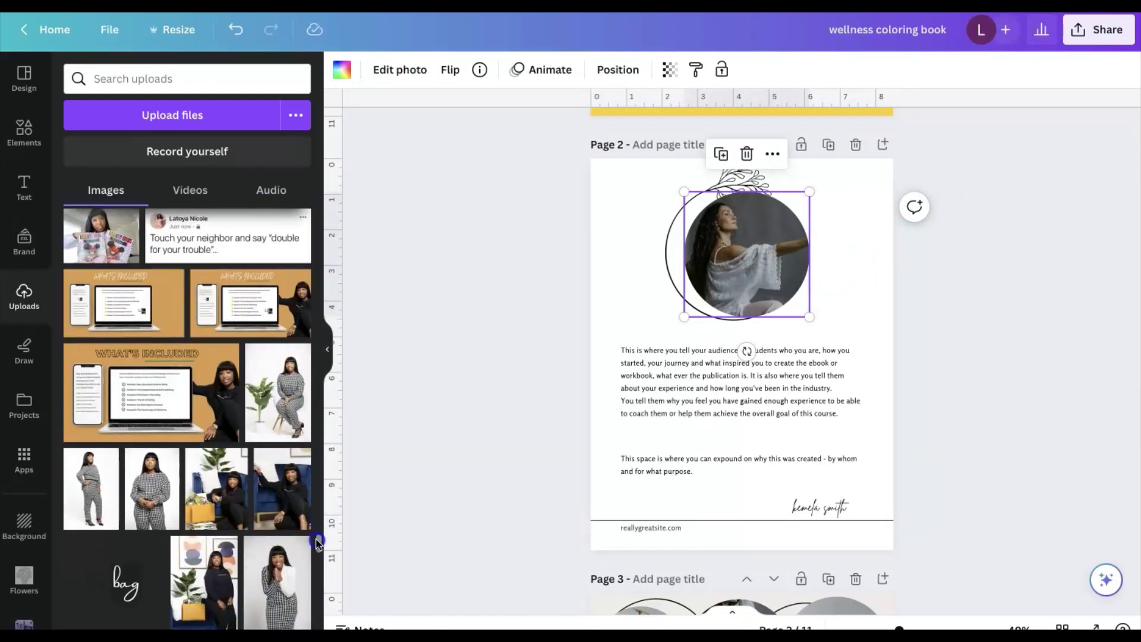
pyautogui.click(276, 497)
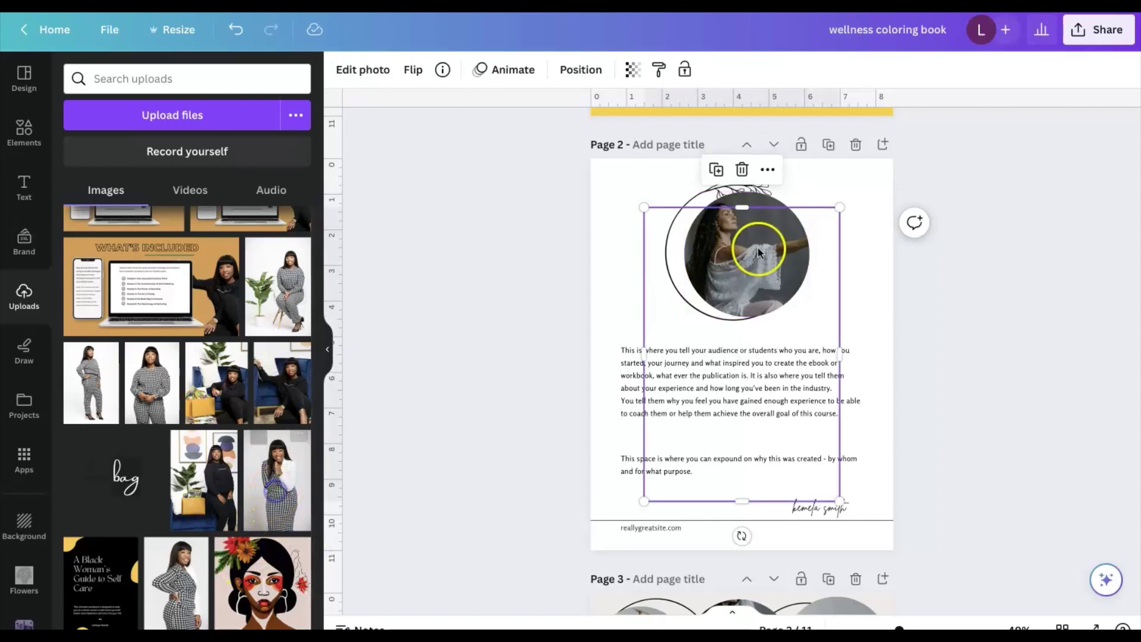
pyautogui.moveTo(743, 291); pyautogui.dragTo(744, 252)
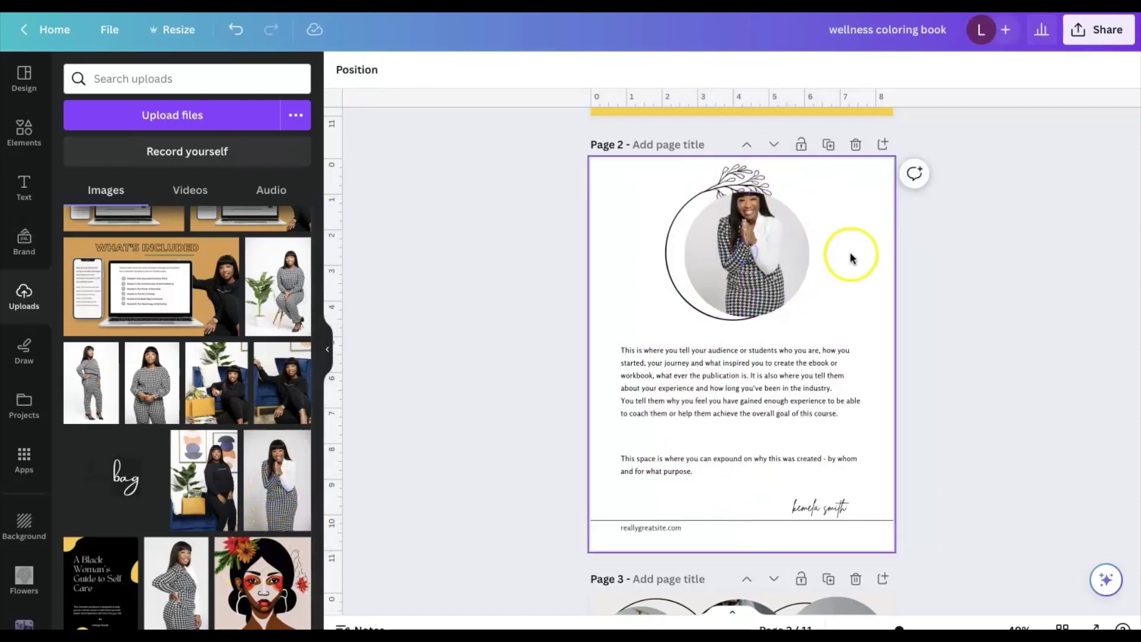
# Step: Shift the new photo downward inside page 2's circular frame so the woman's whole head shows
pyautogui.doubleClick(757, 235)
pyautogui.moveTo(757, 234); pyautogui.dragTo(758, 258)
pyautogui.click(914, 293)
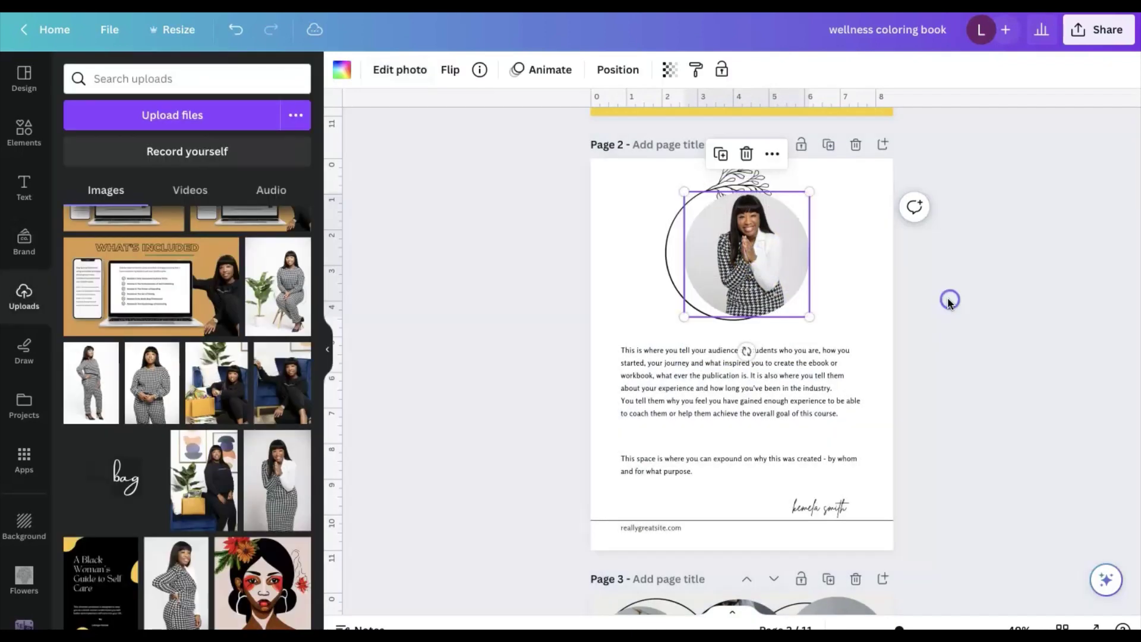
pyautogui.click(948, 298)
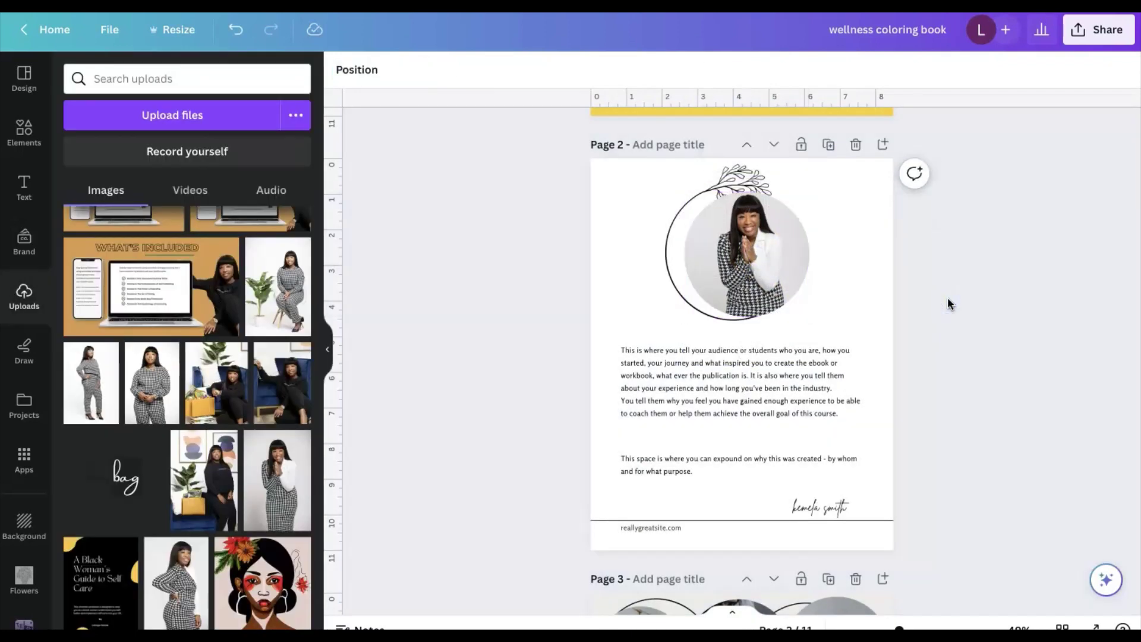
pyautogui.click(717, 361)
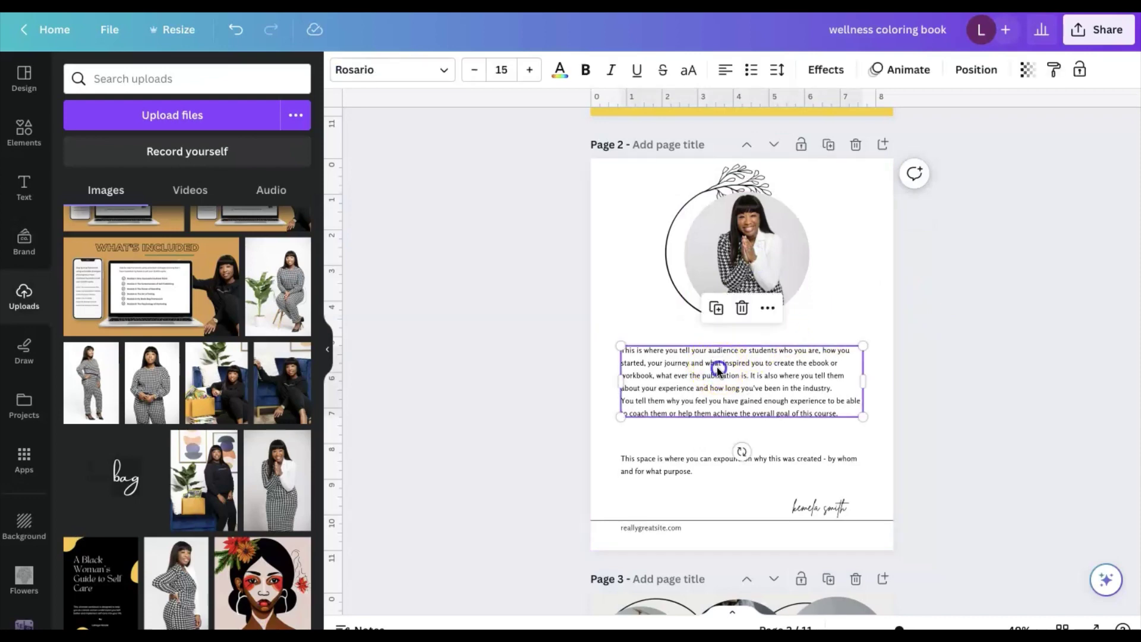
pyautogui.click(654, 458)
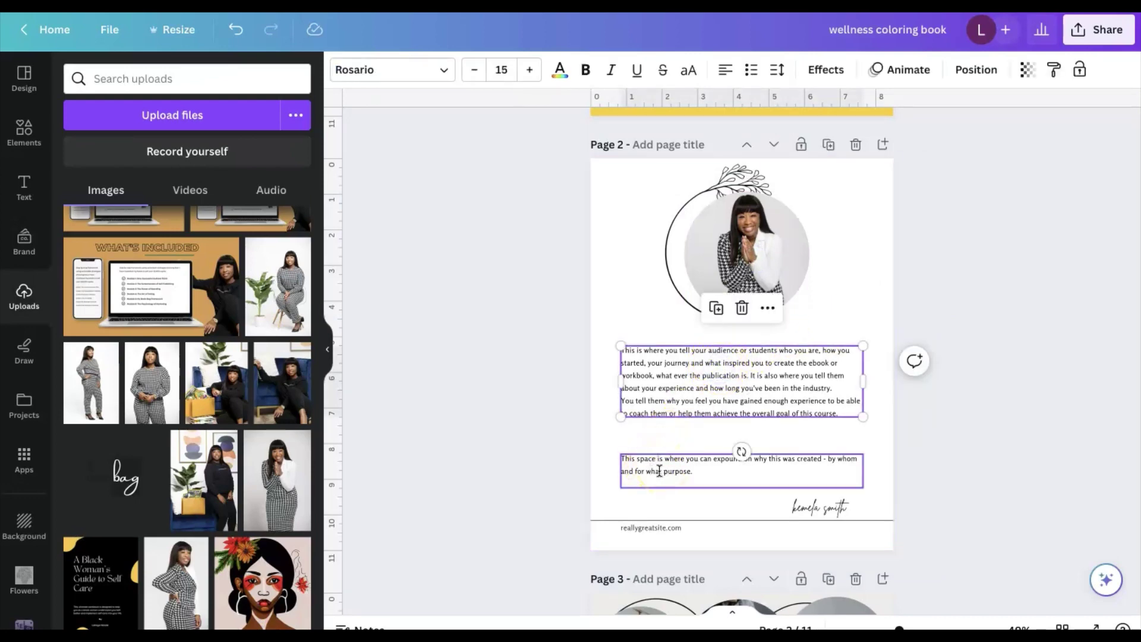
pyautogui.click(659, 471)
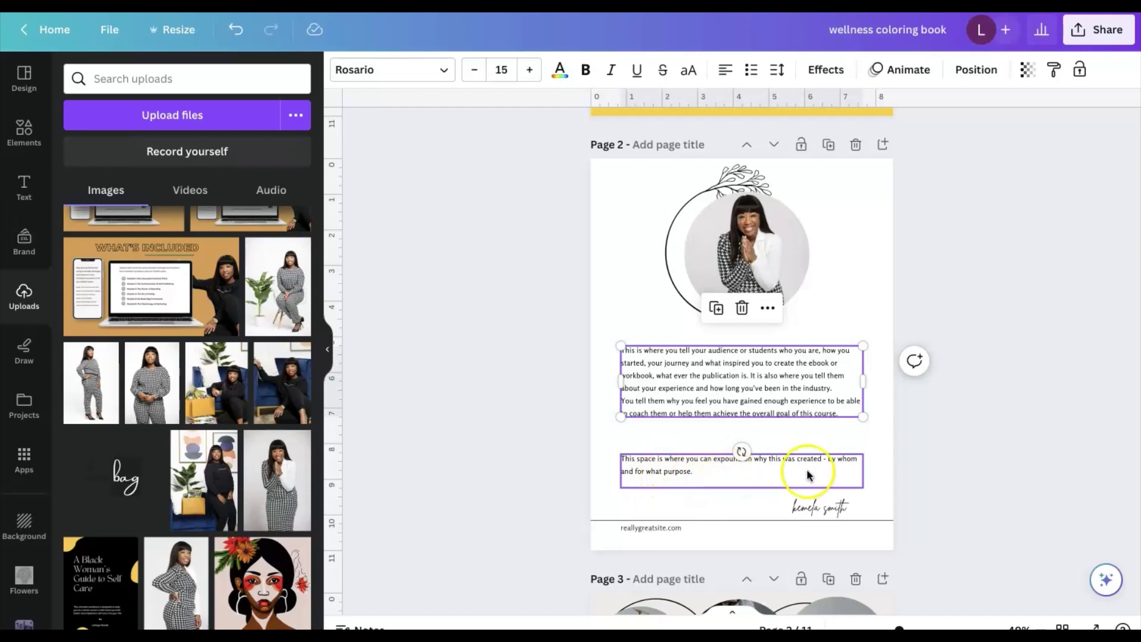
# Step: Replace page 2's signature with the author's own name and its footer web address with the author's own website
pyautogui.click(834, 504)
pyautogui.doubleClick(834, 504)
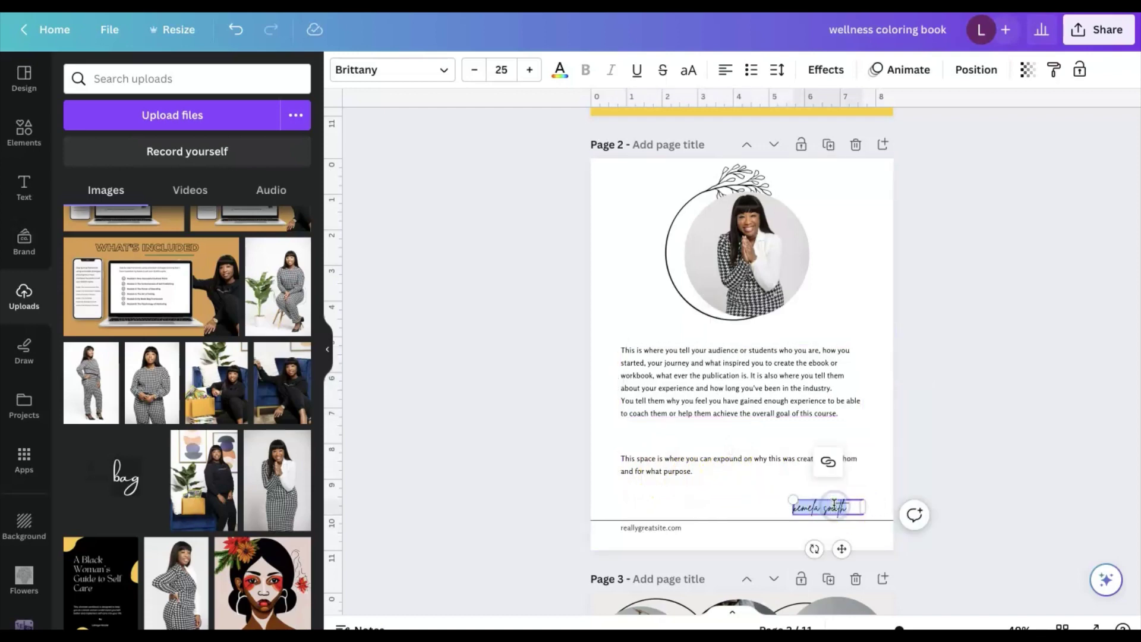
pyautogui.write('atoya Nicole')
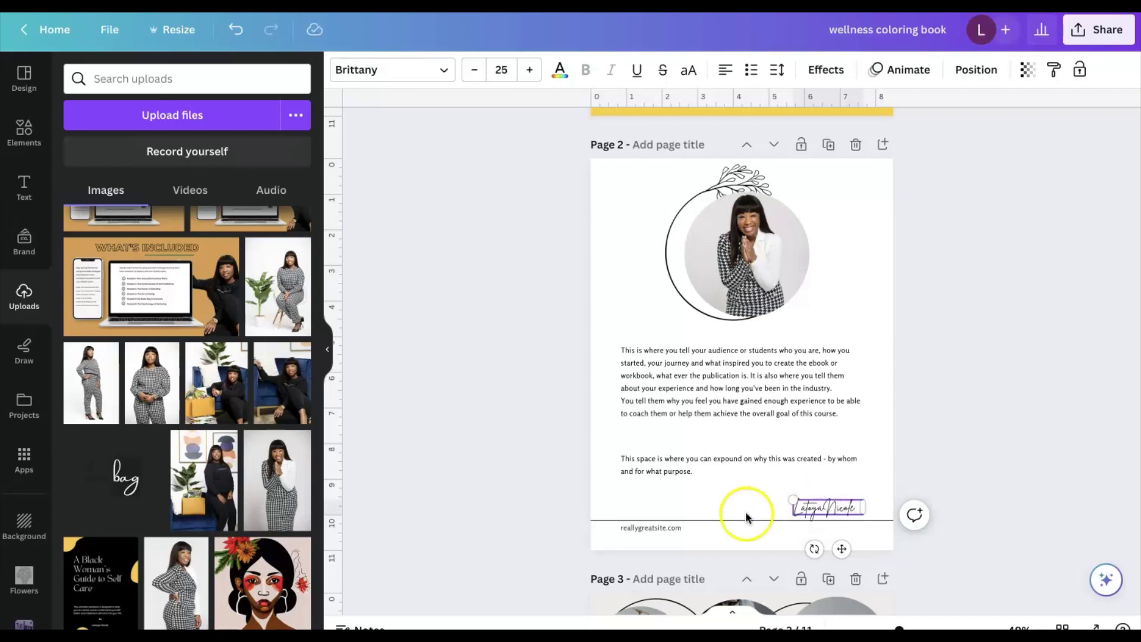
pyautogui.click(657, 529)
pyautogui.click(659, 529)
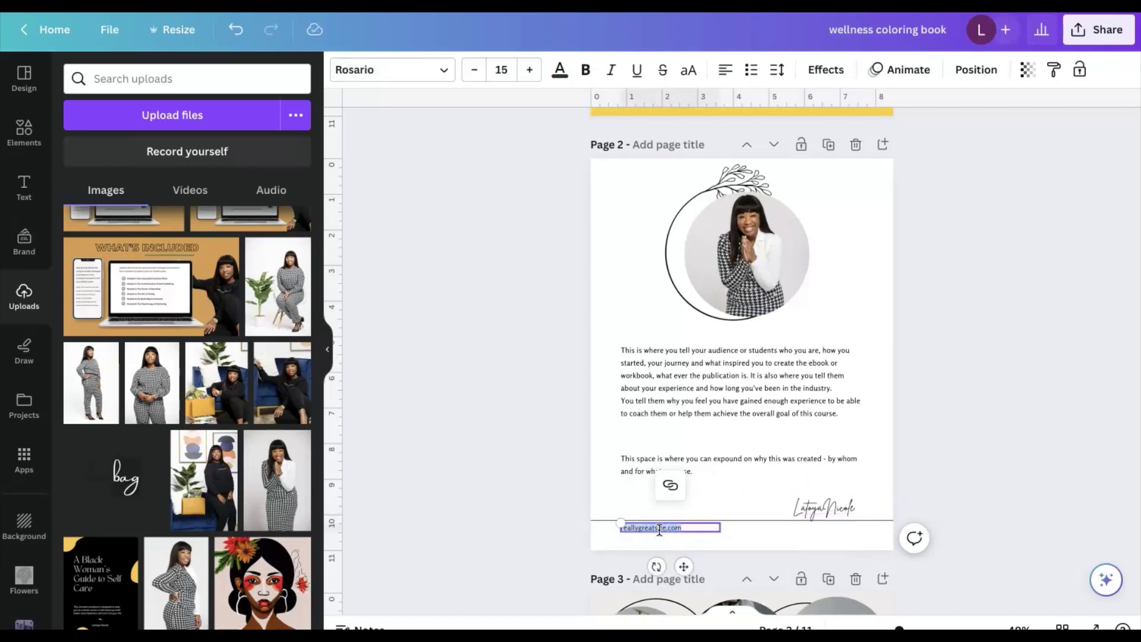
pyautogui.press('BackSpace')
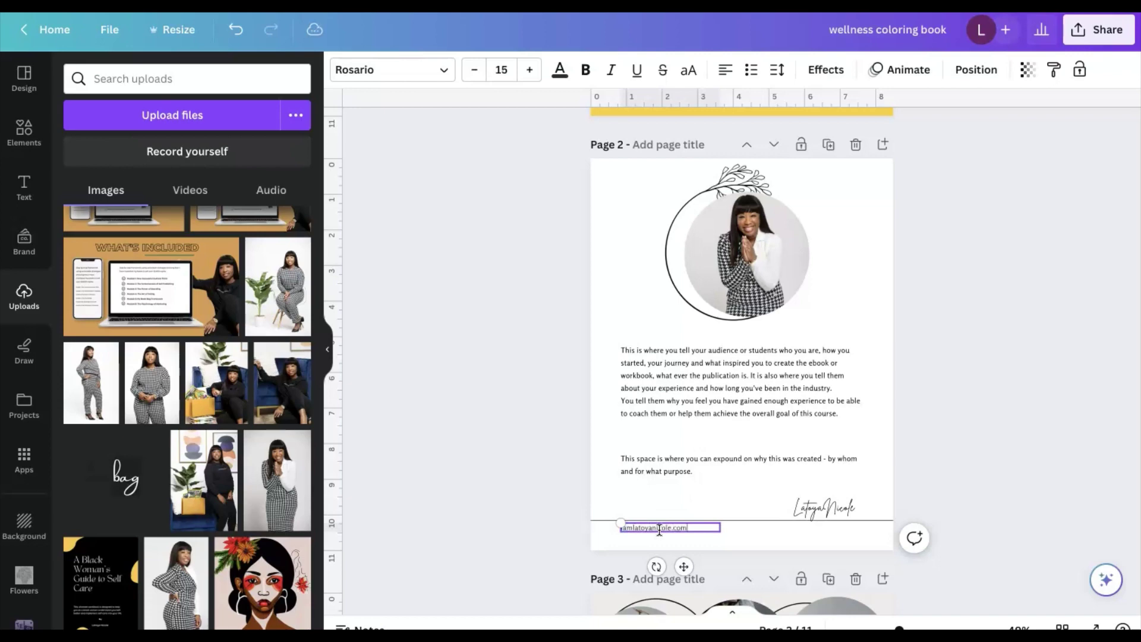
pyautogui.click(949, 444)
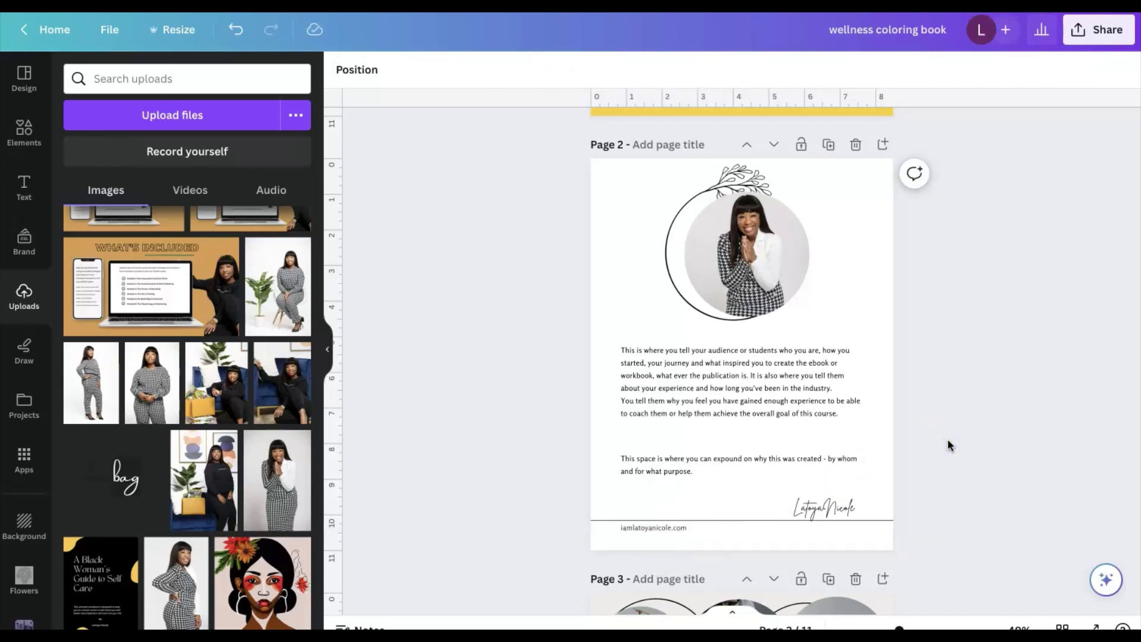
# Step: Change the background of the Table of Contents page to the yellow from the document colors
pyautogui.scroll(-7, 949, 444)
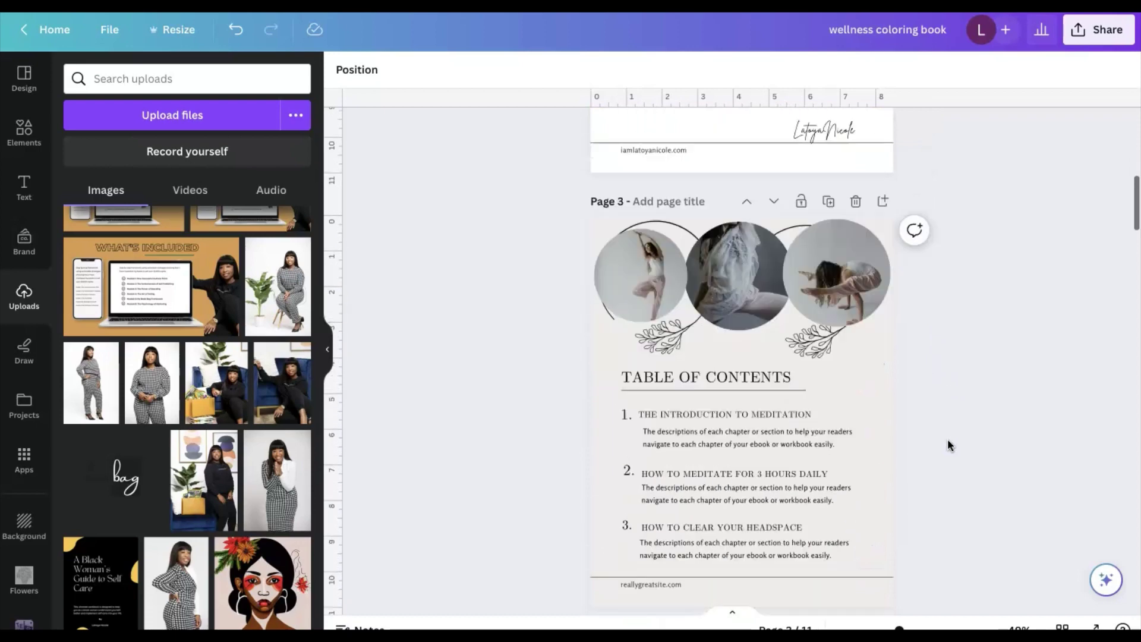
pyautogui.click(606, 389)
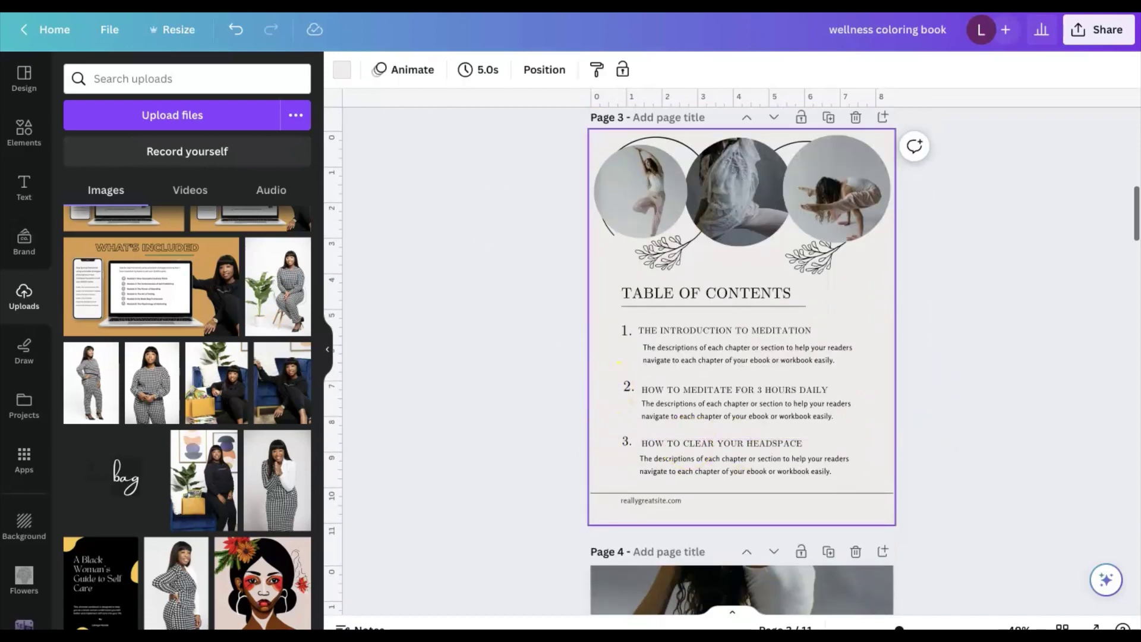
pyautogui.click(340, 68)
pyautogui.click(202, 211)
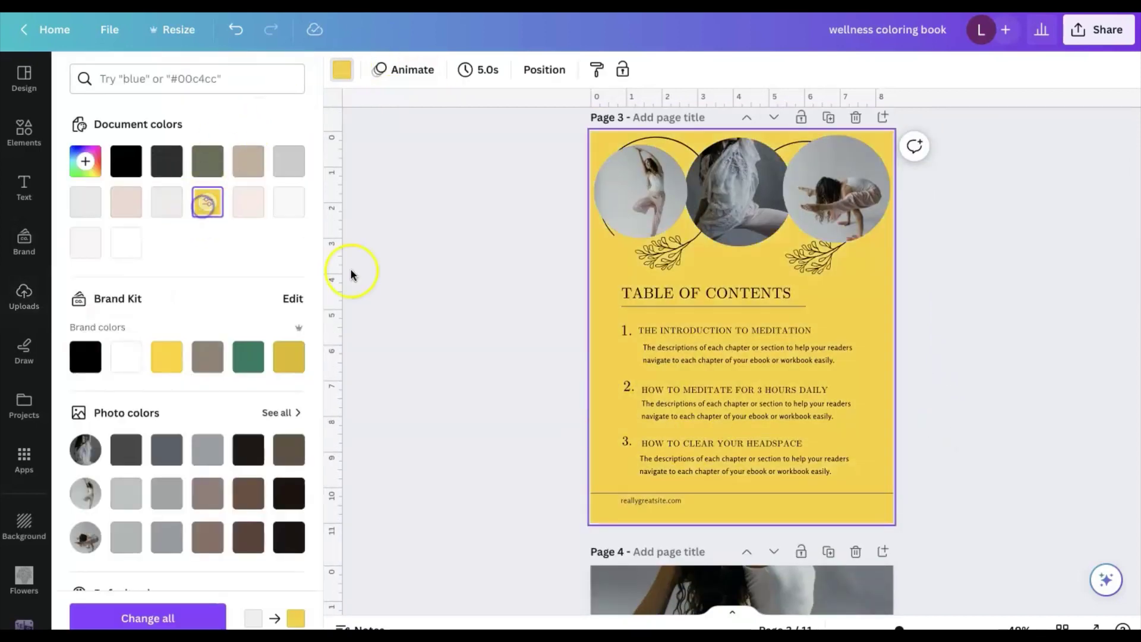
pyautogui.click(454, 348)
pyautogui.click(1018, 411)
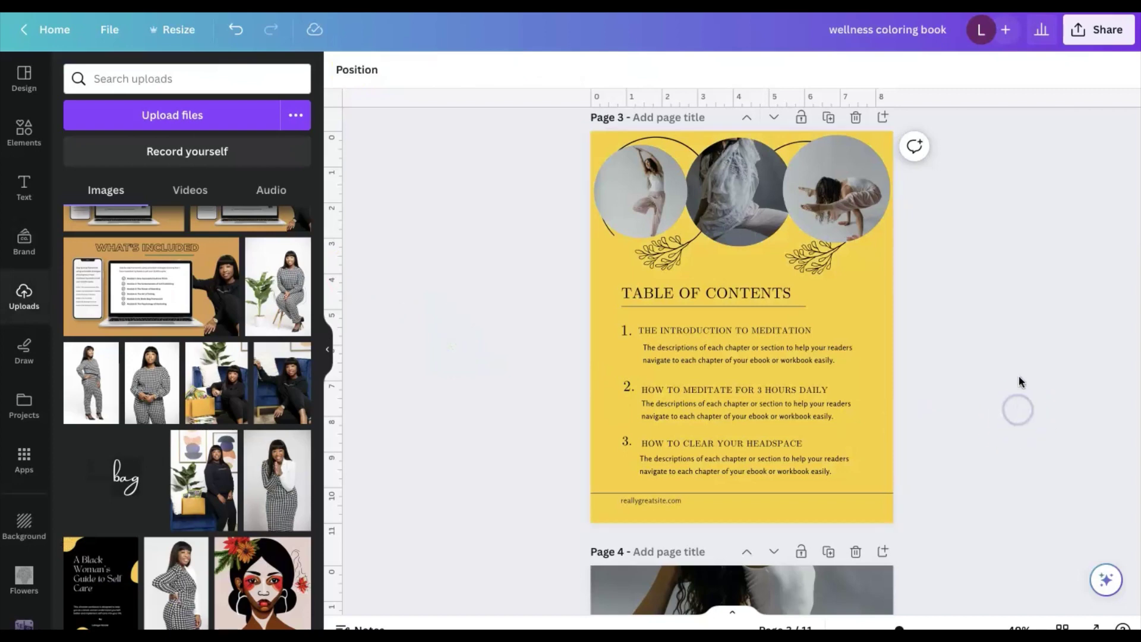
# Step: Search the elements library for "wellness photos", limiting the results to photos
pyautogui.click(645, 191)
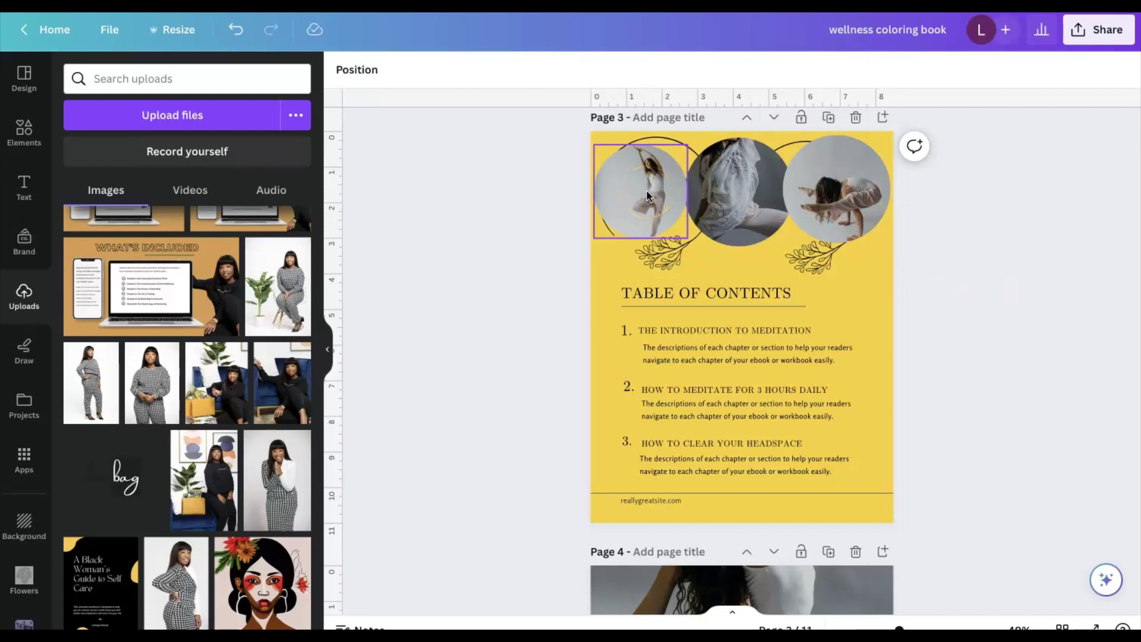
pyautogui.click(20, 148)
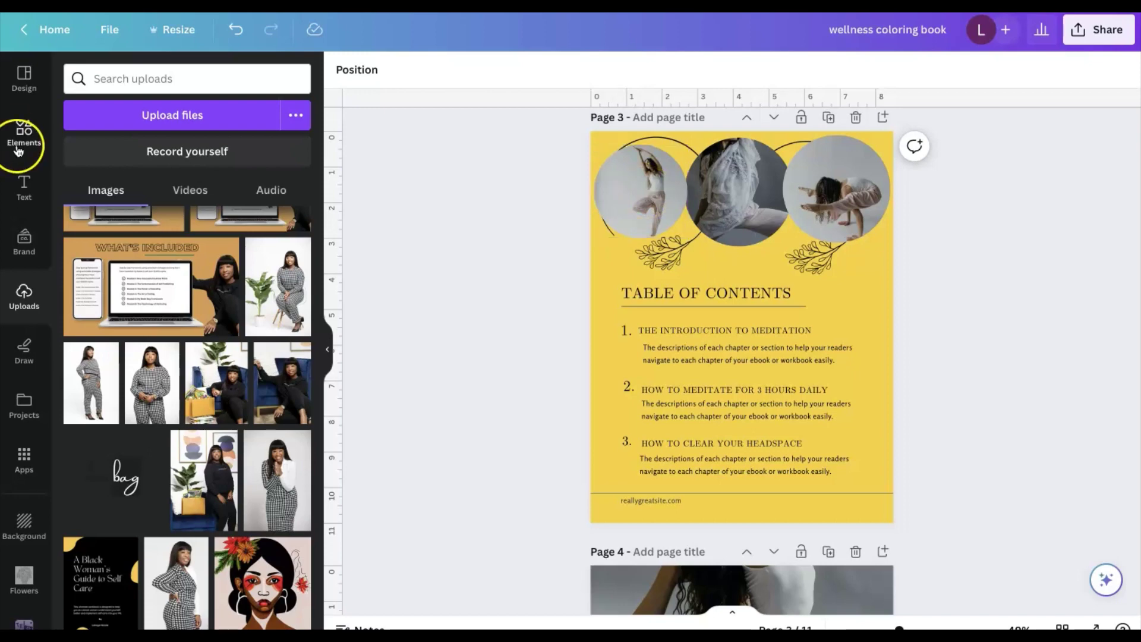
pyautogui.click(19, 148)
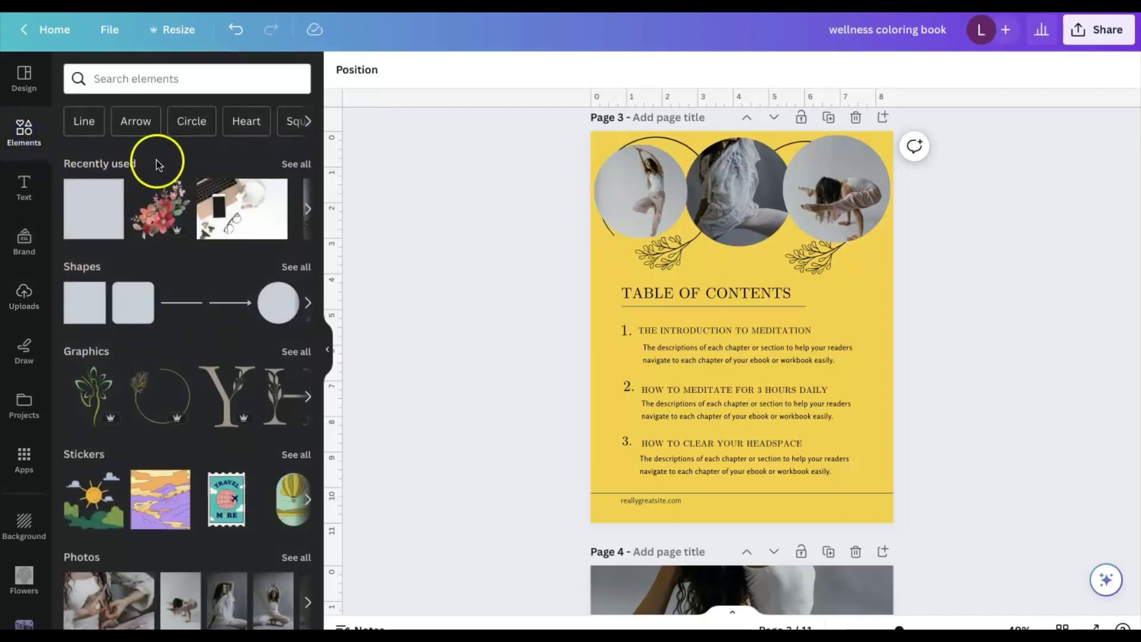
pyautogui.click(191, 79)
pyautogui.write('ph')
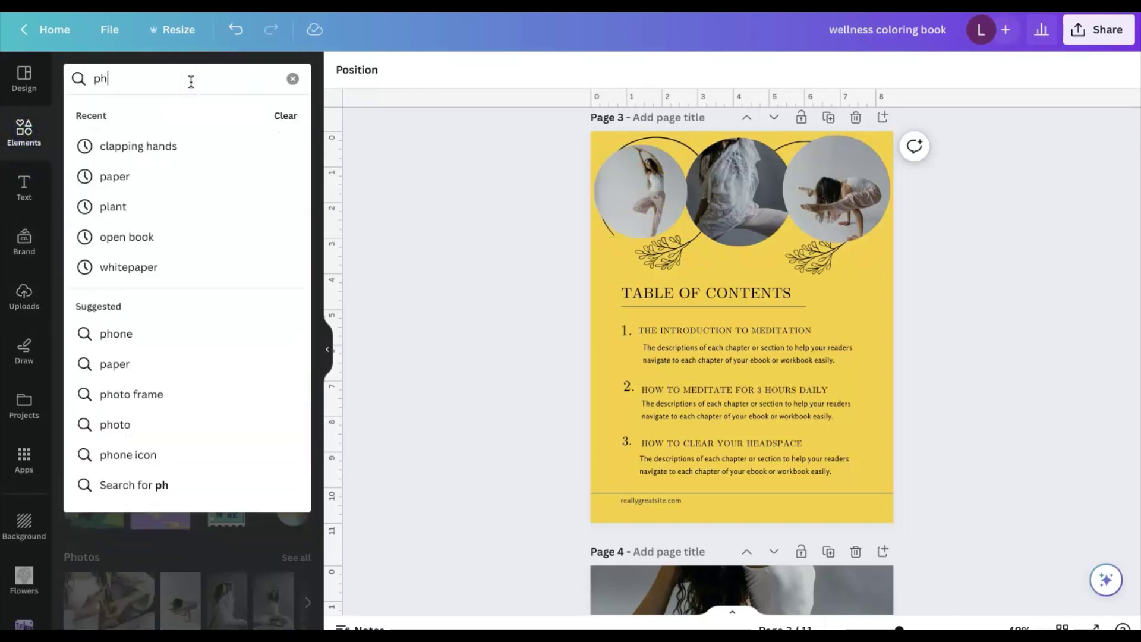
pyautogui.write('otos')
pyautogui.press('Return')
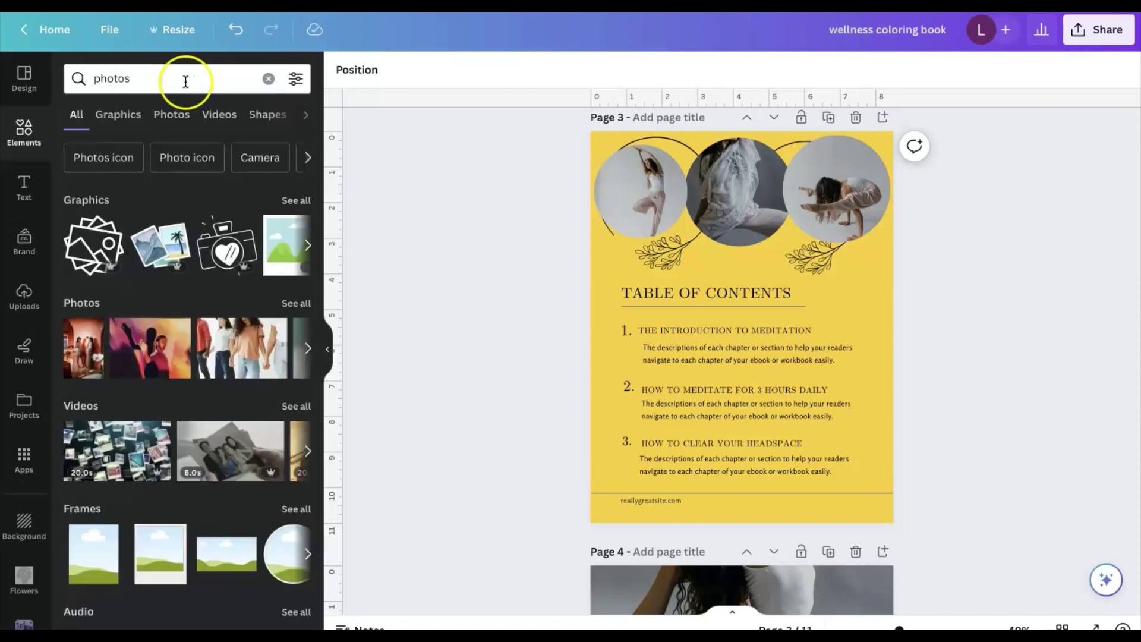
pyautogui.click(293, 306)
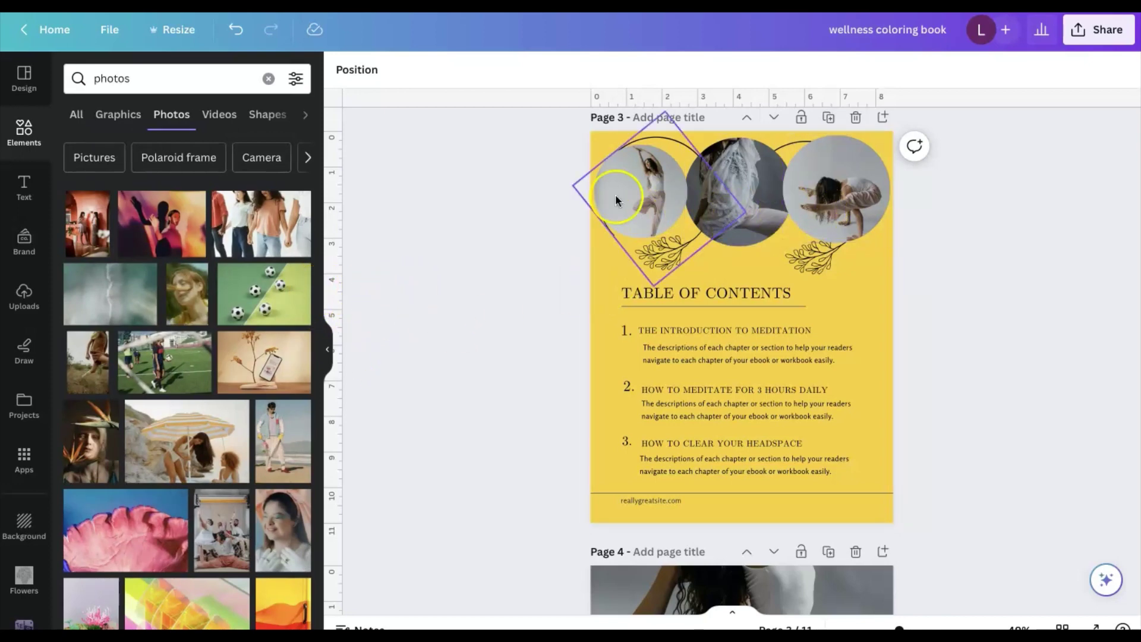
pyautogui.click(96, 75)
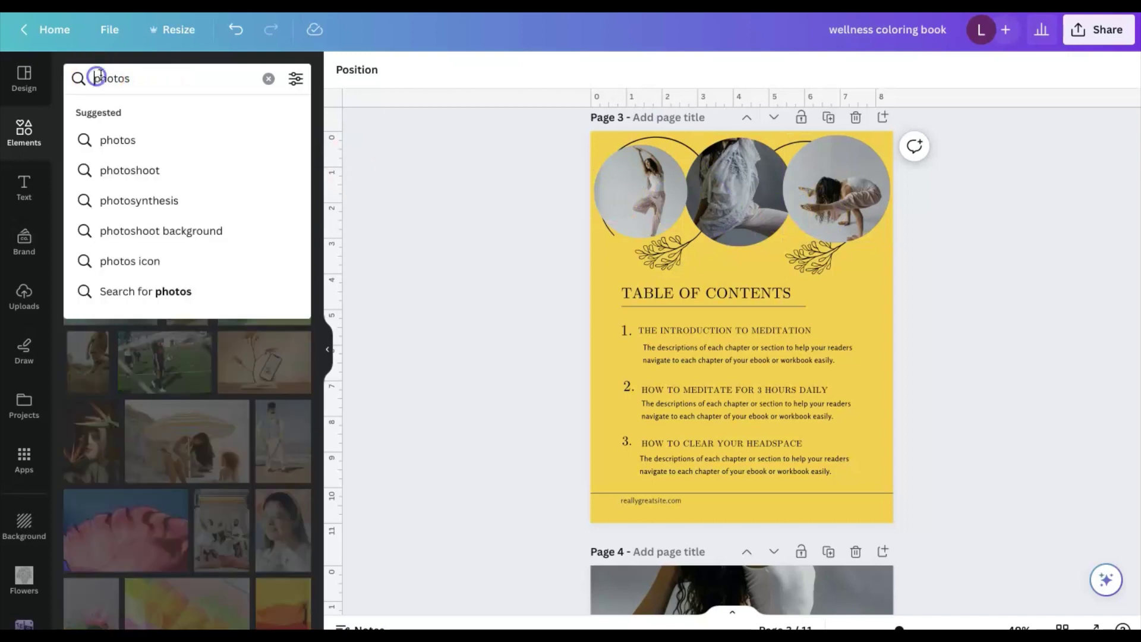
pyautogui.write('wellness')
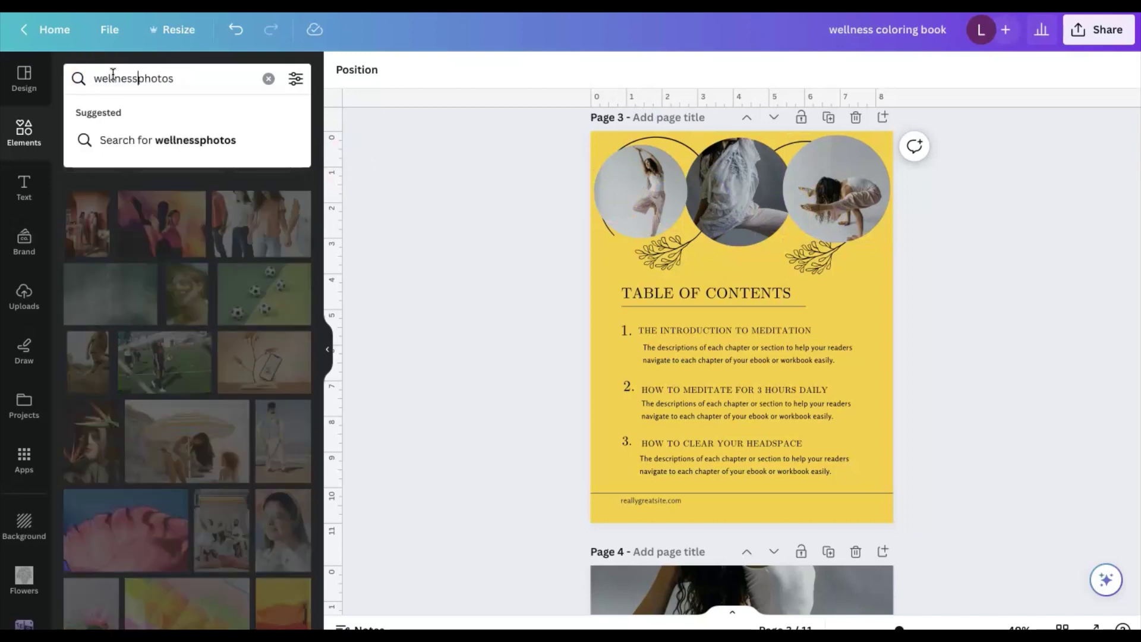
pyautogui.press('Return')
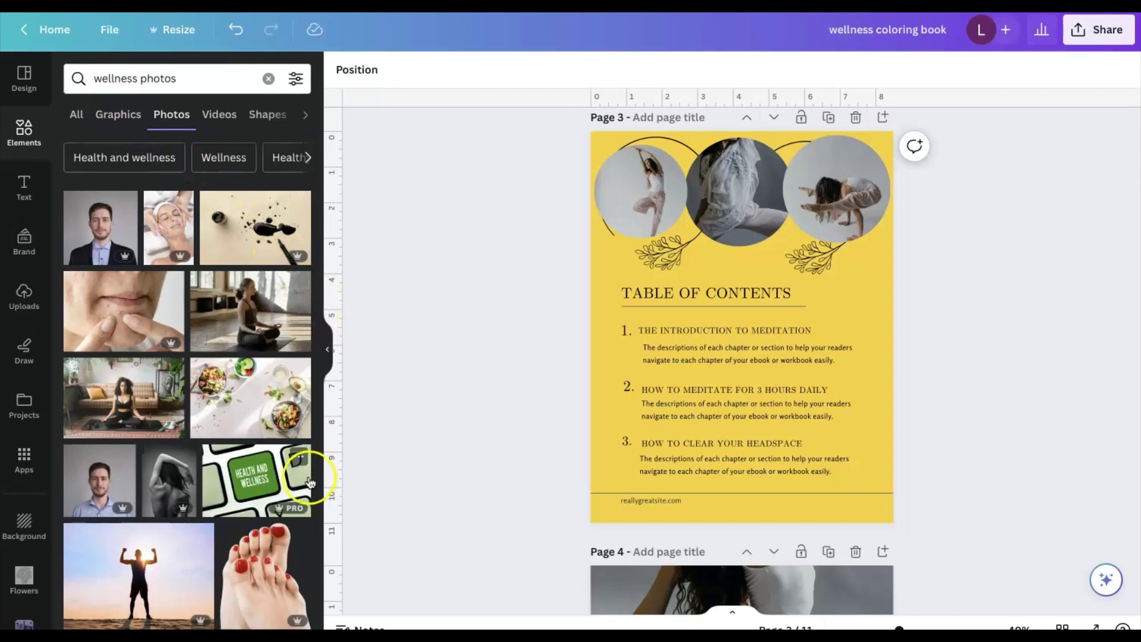
# Step: Fill page 3's middle circle with the photo of the woman meditating before a sofa and the left circle with the recommended closer shot
pyautogui.click(108, 405)
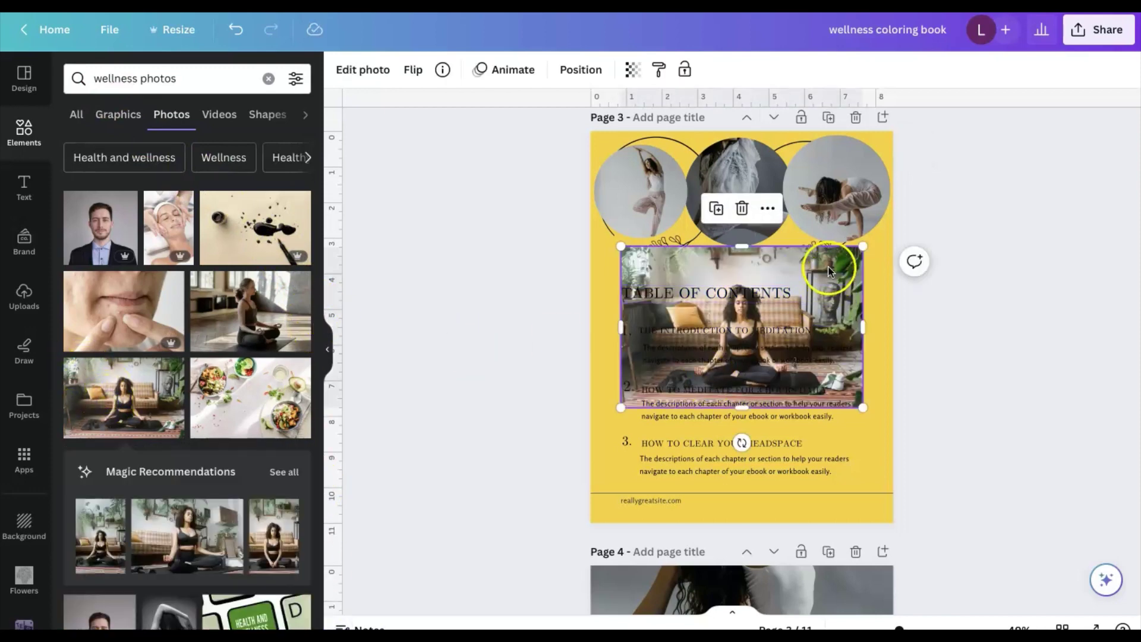
pyautogui.moveTo(829, 271); pyautogui.dragTo(750, 158)
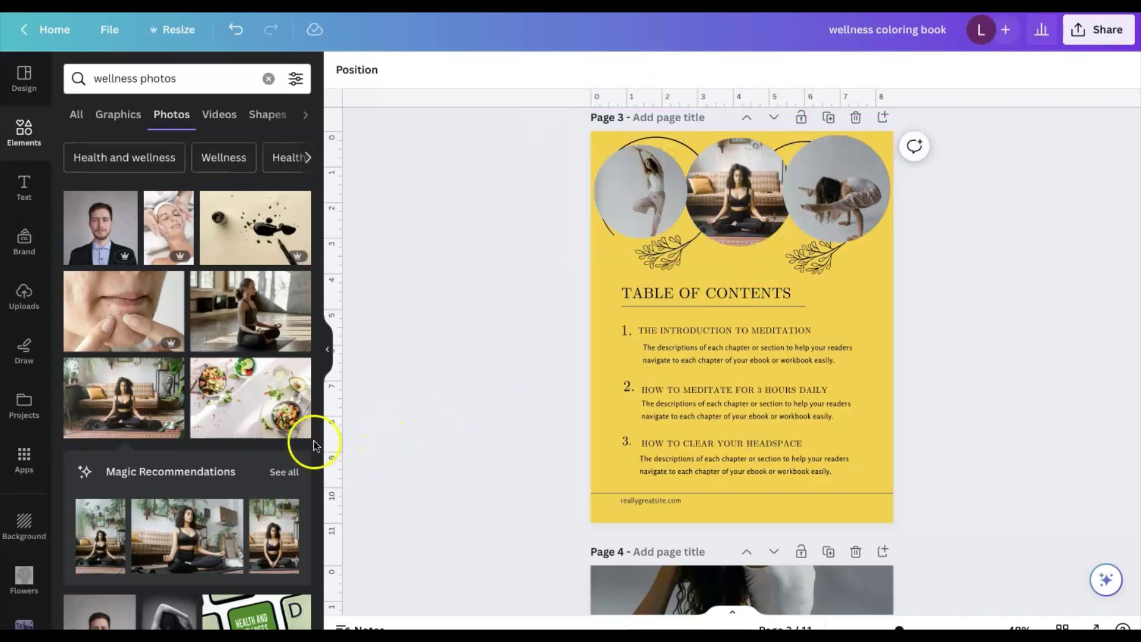
pyautogui.click(193, 542)
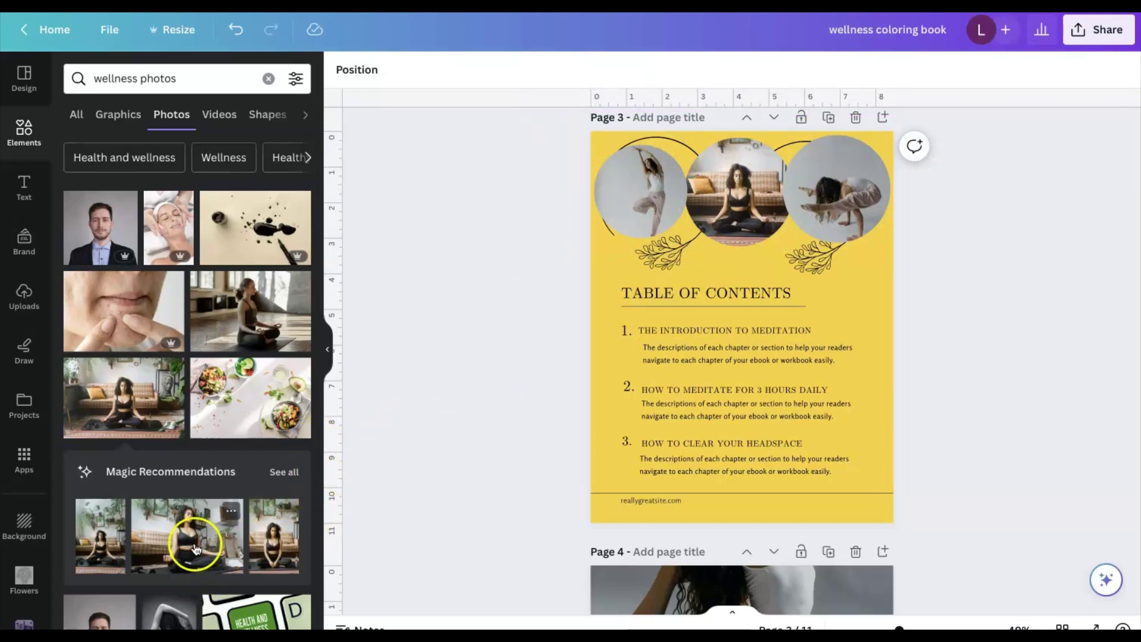
pyautogui.moveTo(839, 259); pyautogui.dragTo(648, 161)
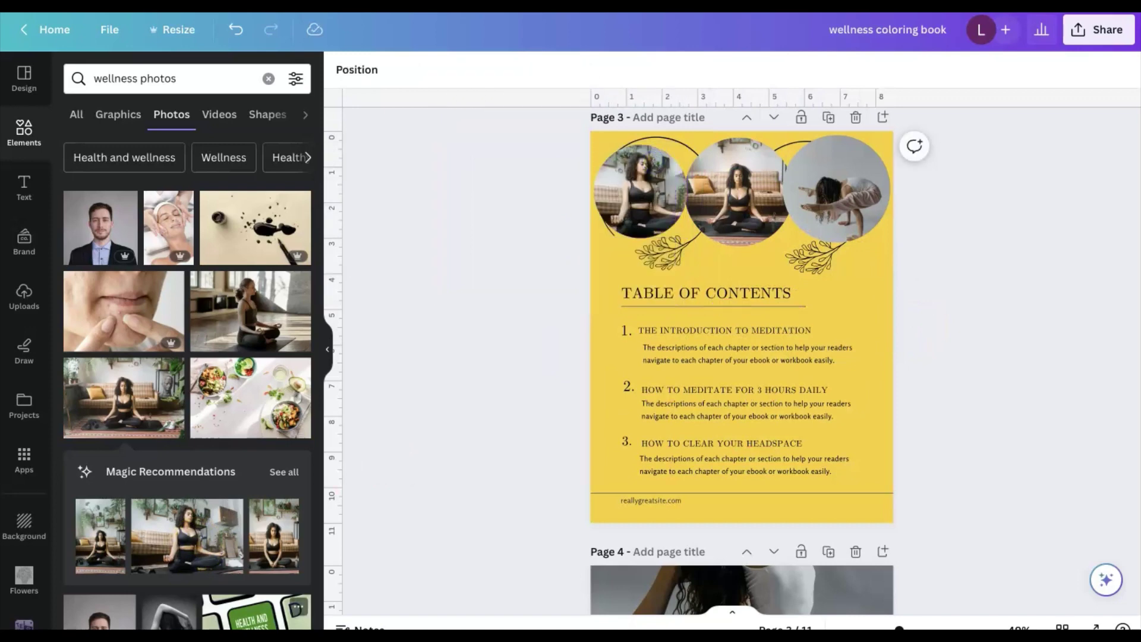
# Step: Replace the photo in page 3's right circle with the recommended upright shot of the same woman facing forward with her hands lowered
pyautogui.click(98, 566)
pyautogui.moveTo(761, 175); pyautogui.dragTo(814, 236)
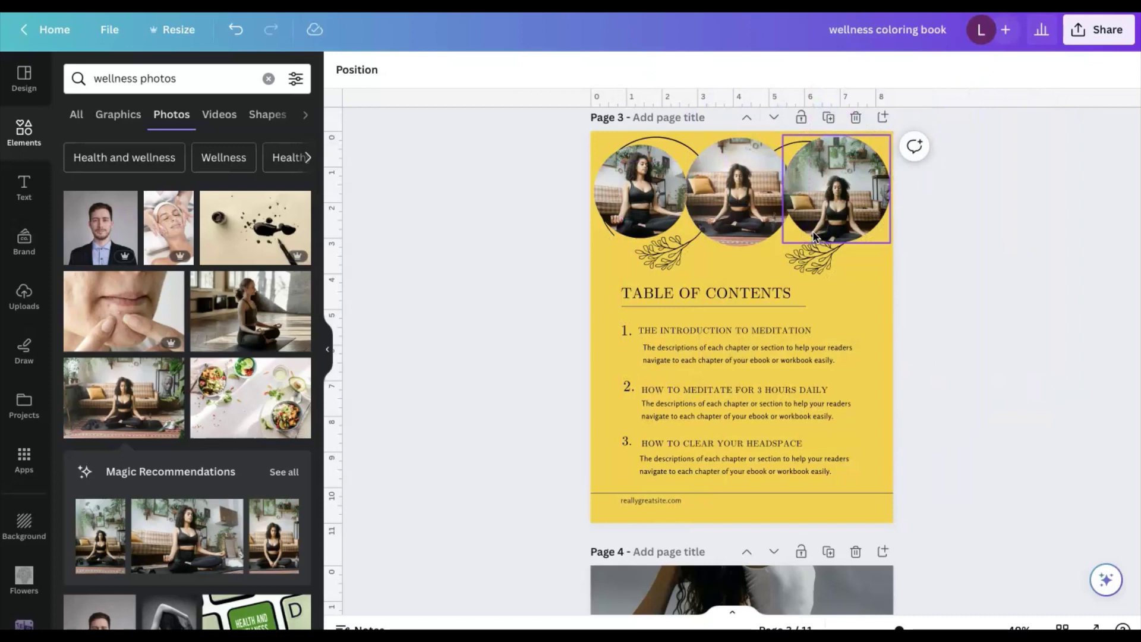
pyautogui.click(267, 542)
pyautogui.moveTo(764, 217); pyautogui.dragTo(856, 129)
pyautogui.moveTo(840, 224); pyautogui.dragTo(845, 172)
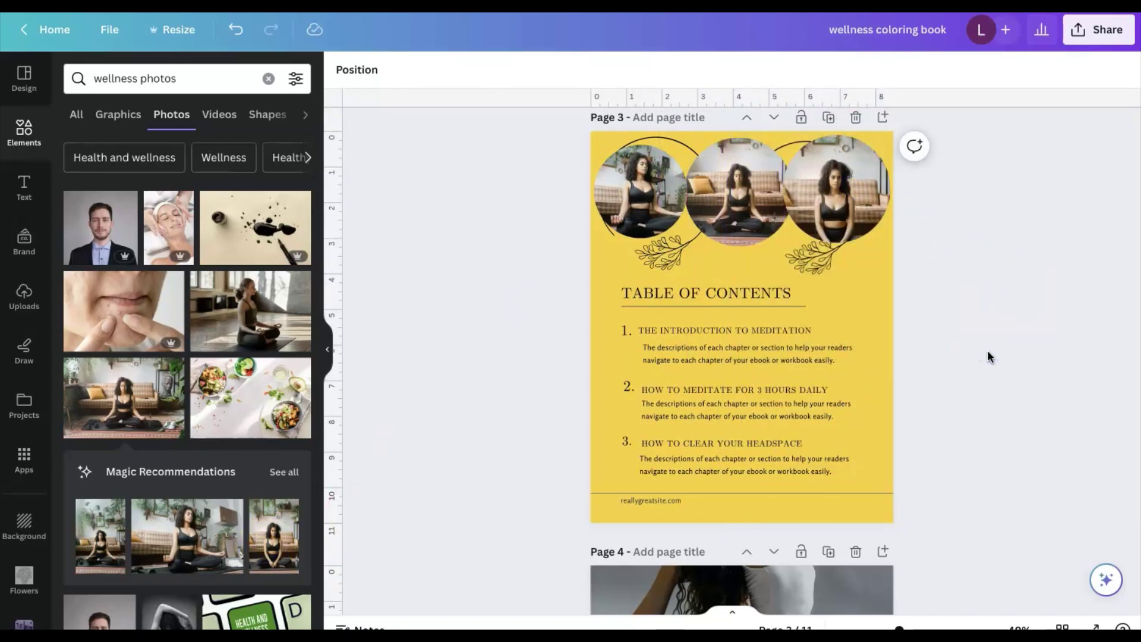
# Step: Change the background of page 4, "The Introduction to Meditation", to white from the document colors
pyautogui.scroll(-3, 990, 357)
pyautogui.click(697, 213)
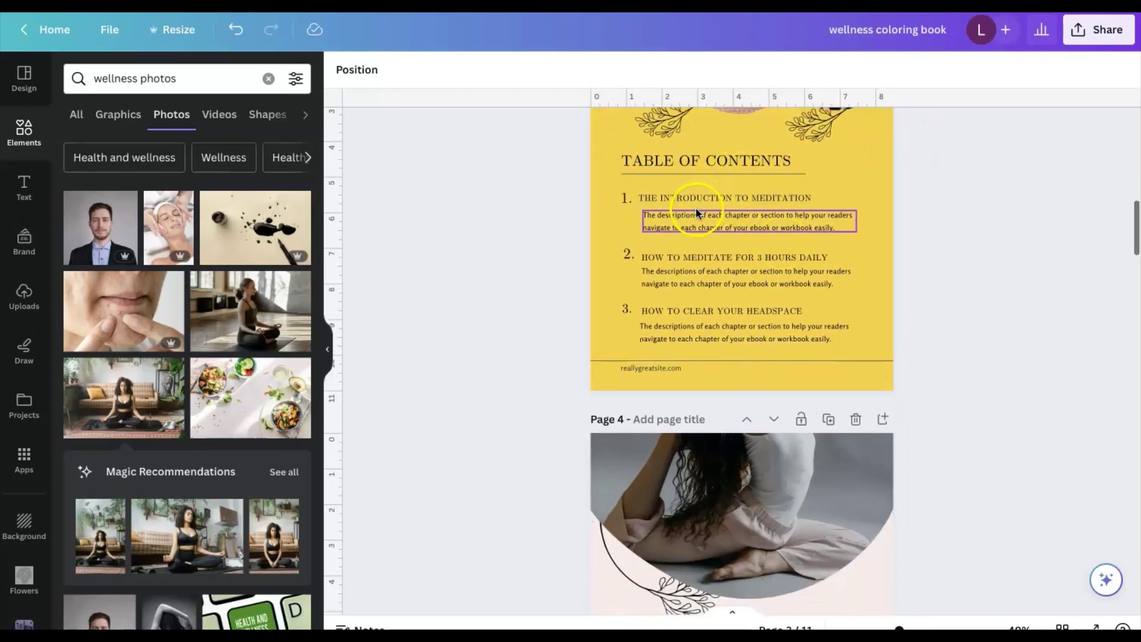
pyautogui.click(993, 294)
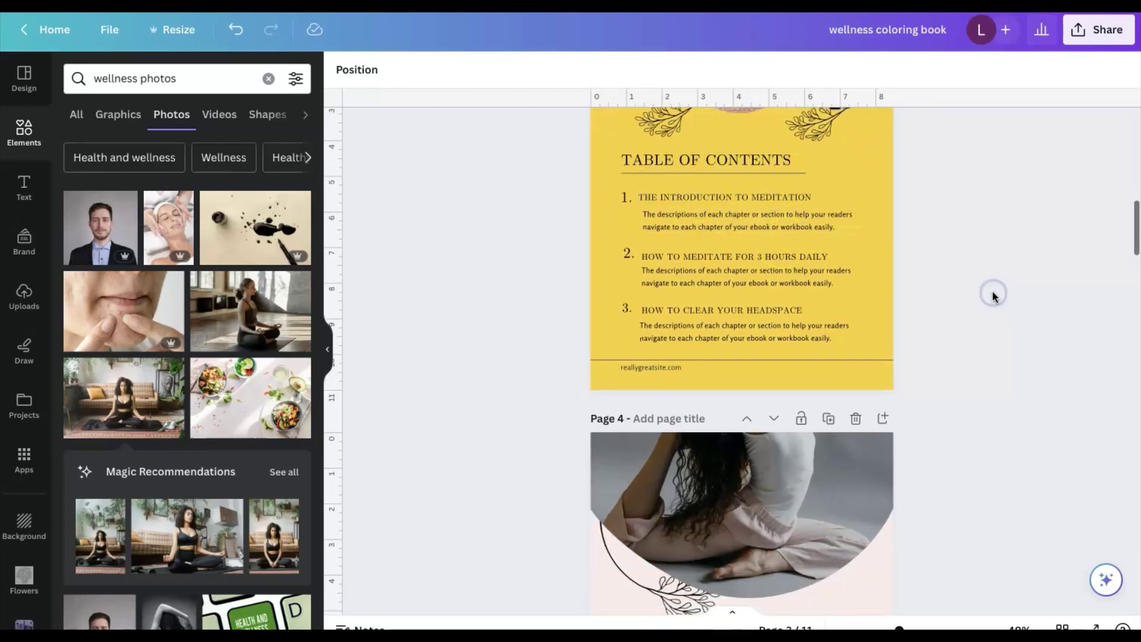
pyautogui.scroll(-5, 994, 295)
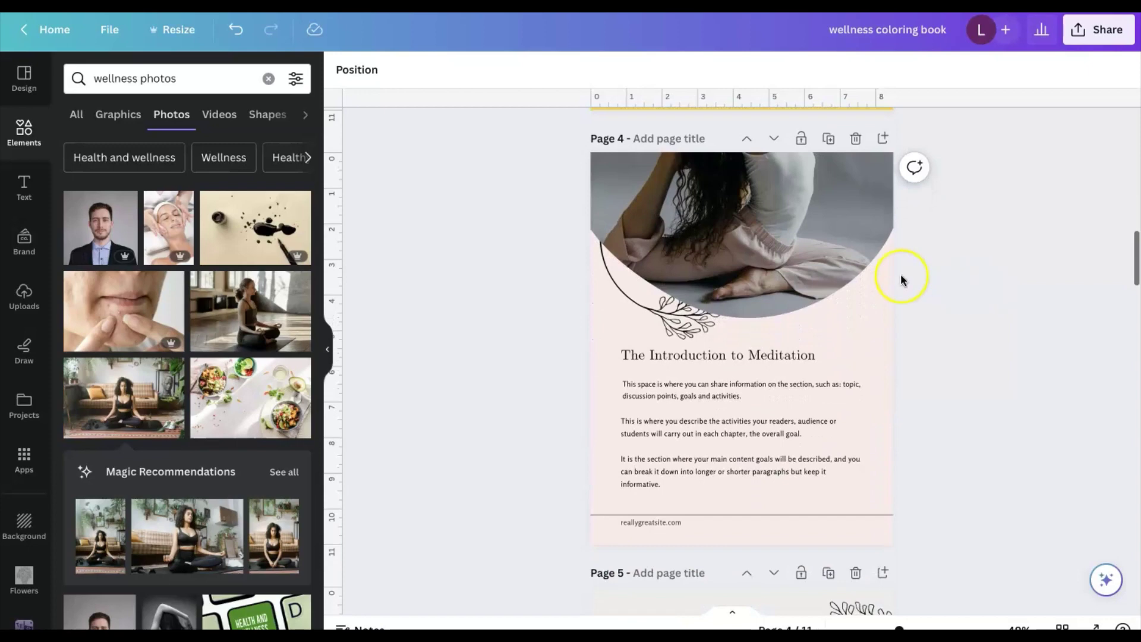
pyautogui.click(607, 422)
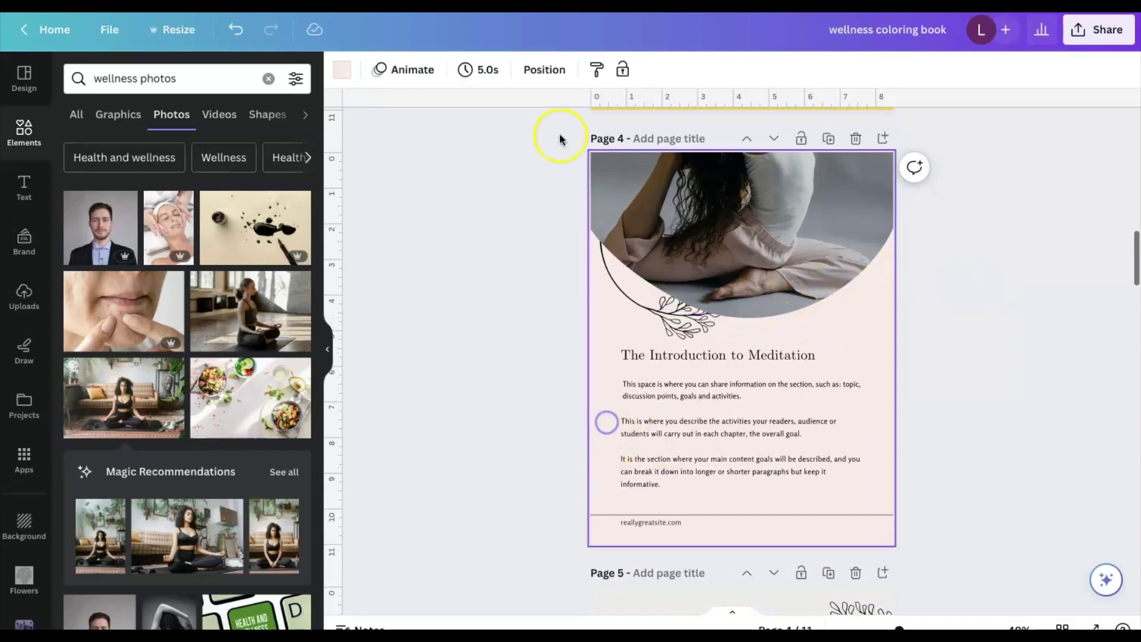
pyautogui.click(343, 70)
pyautogui.click(120, 241)
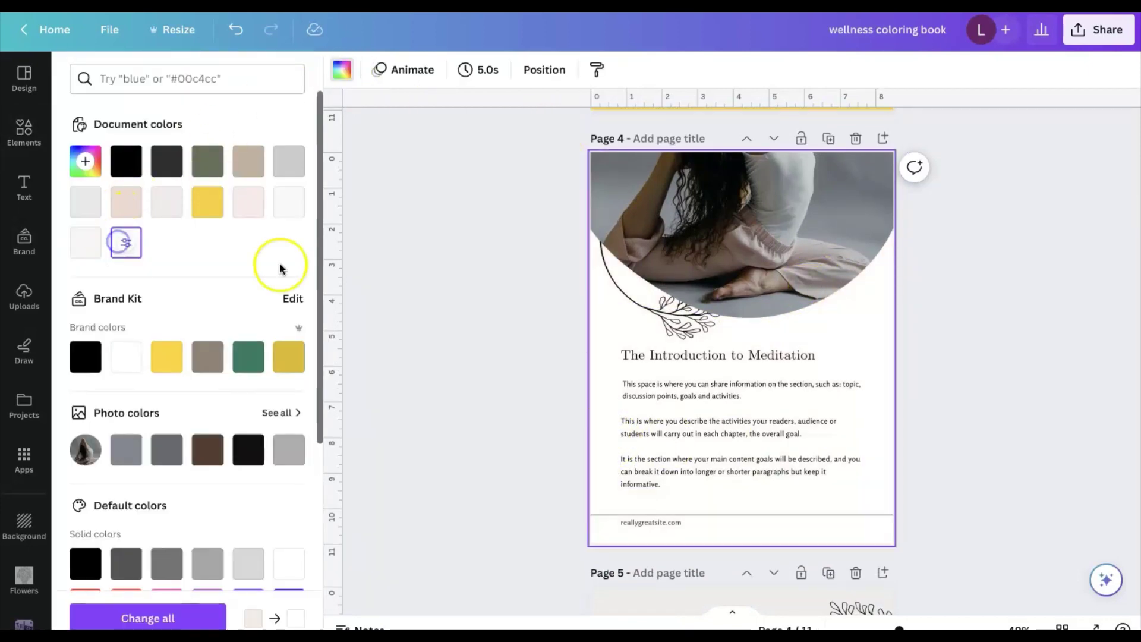
pyautogui.click(981, 366)
# Step: Delete page 5, "How to Meditate for 3 hours Daily"
pyautogui.scroll(-2, 986, 366)
pyautogui.scroll(-5, 986, 369)
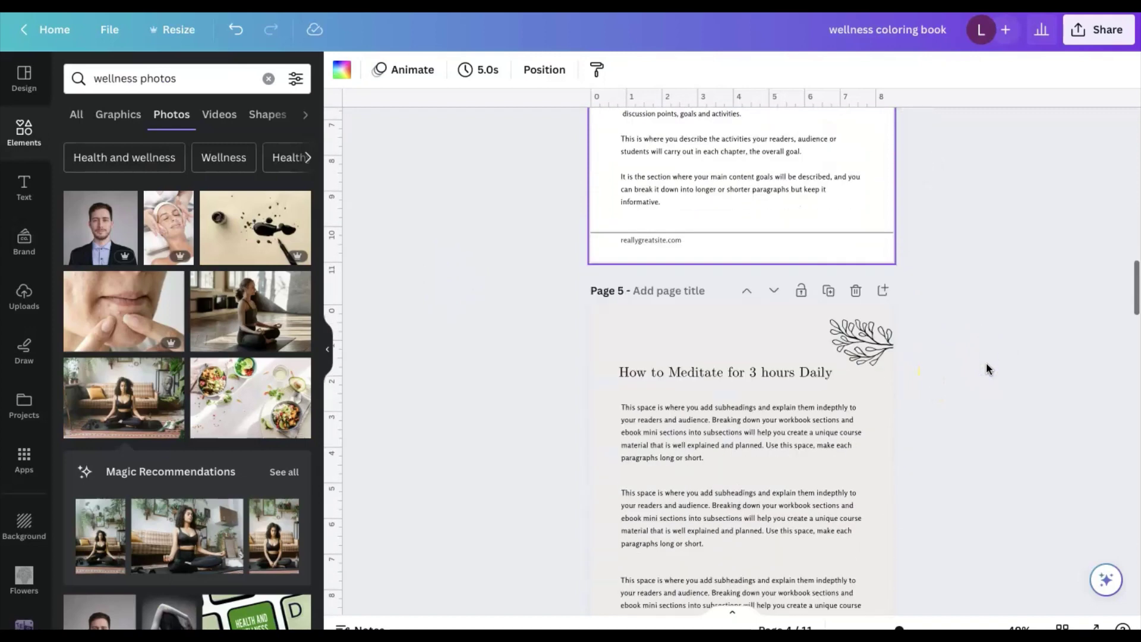
pyautogui.scroll(-1, 986, 369)
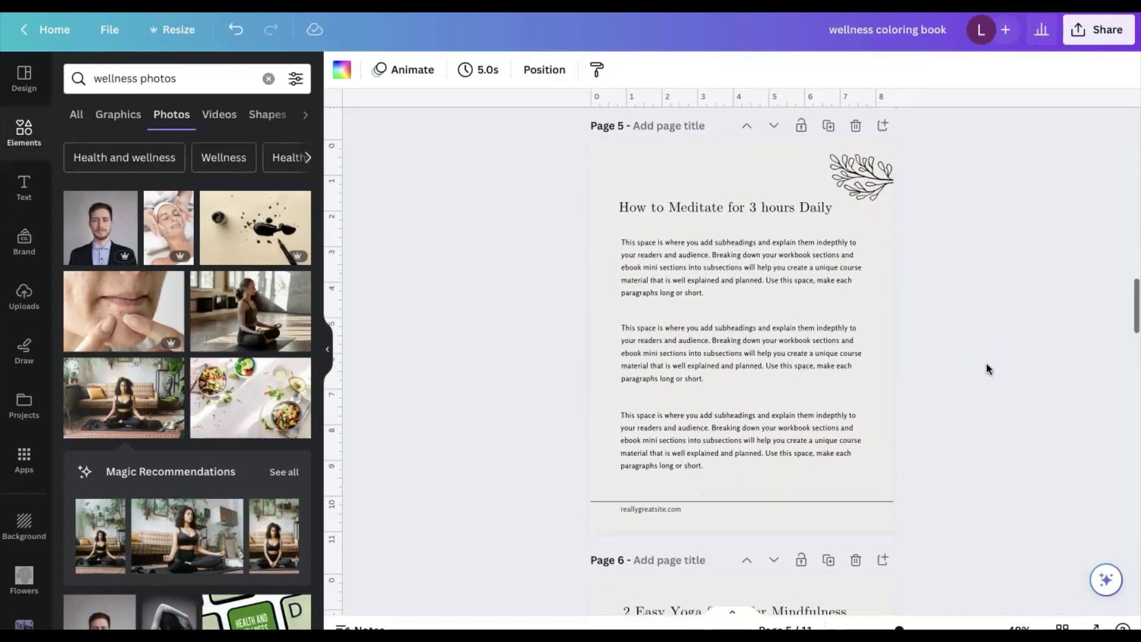
pyautogui.click(759, 166)
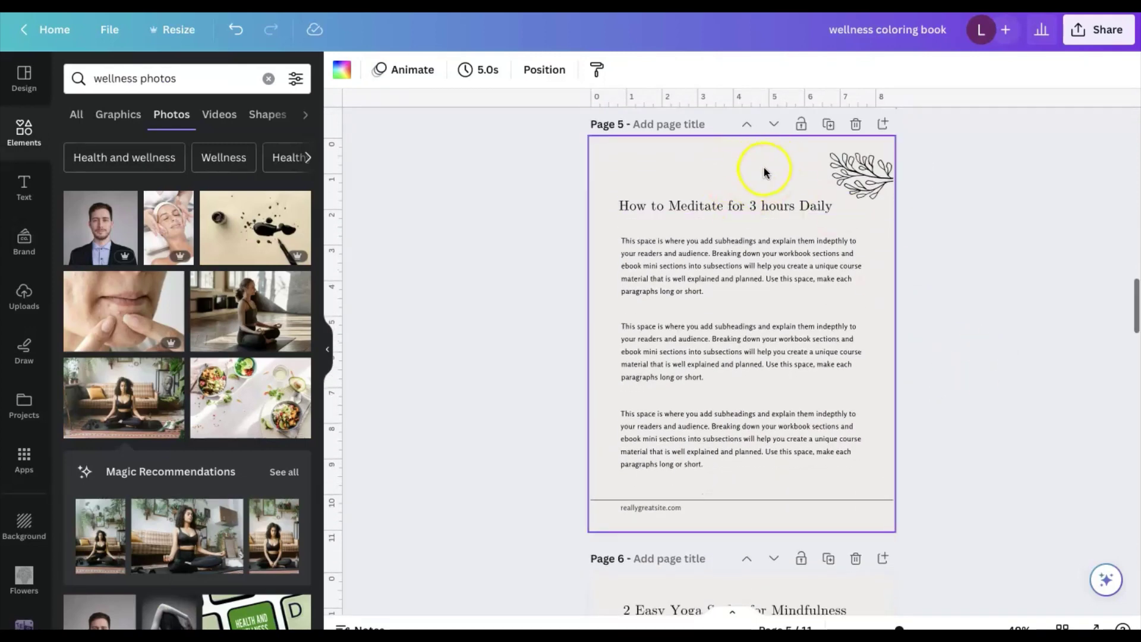
pyautogui.click(752, 164)
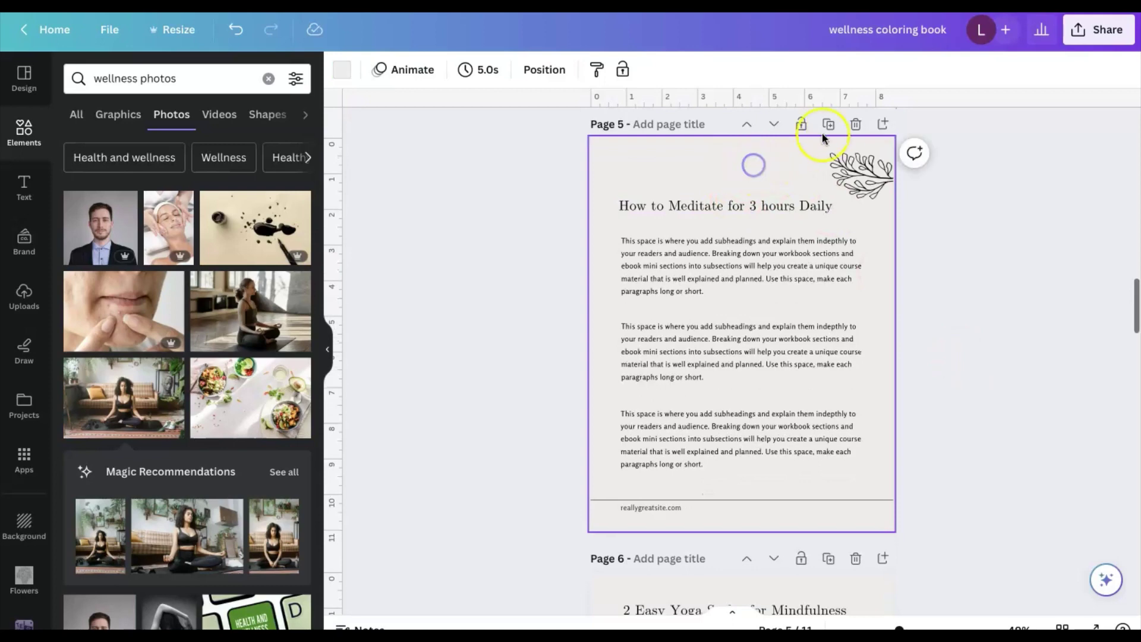
pyautogui.click(858, 126)
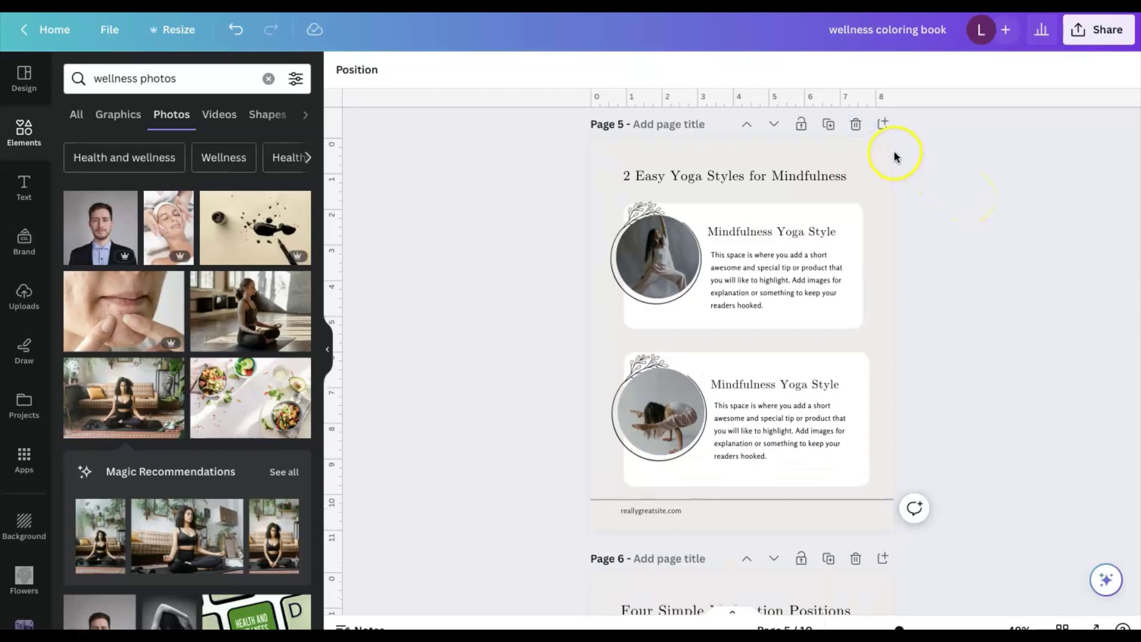
# Step: Replace page 5, "2 Easy Yoga Styles for Mindfulness", with the "What is Wellness" introduction page from the Blush and Brown Simple Wellness Workbook PDF template
pyautogui.click(880, 165)
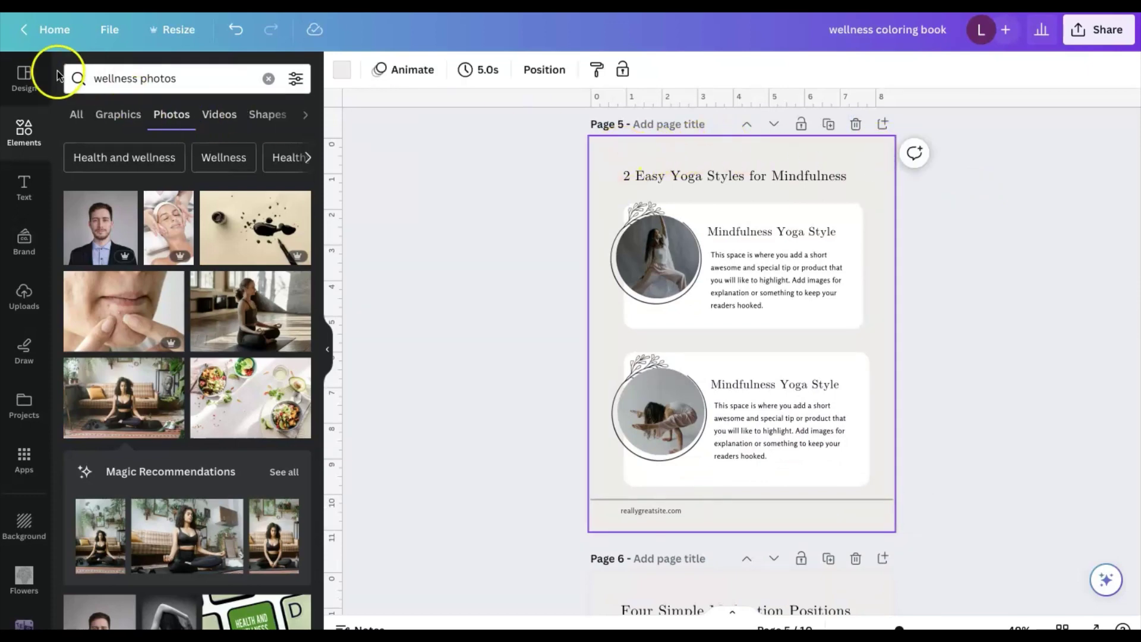
pyautogui.click(24, 78)
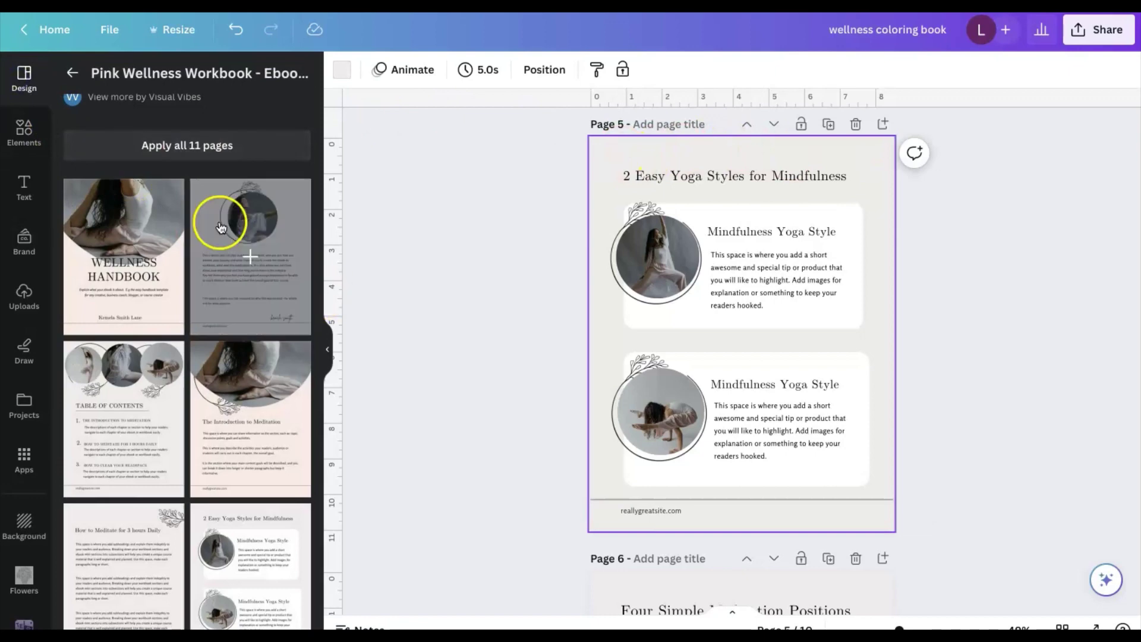
pyautogui.click(73, 72)
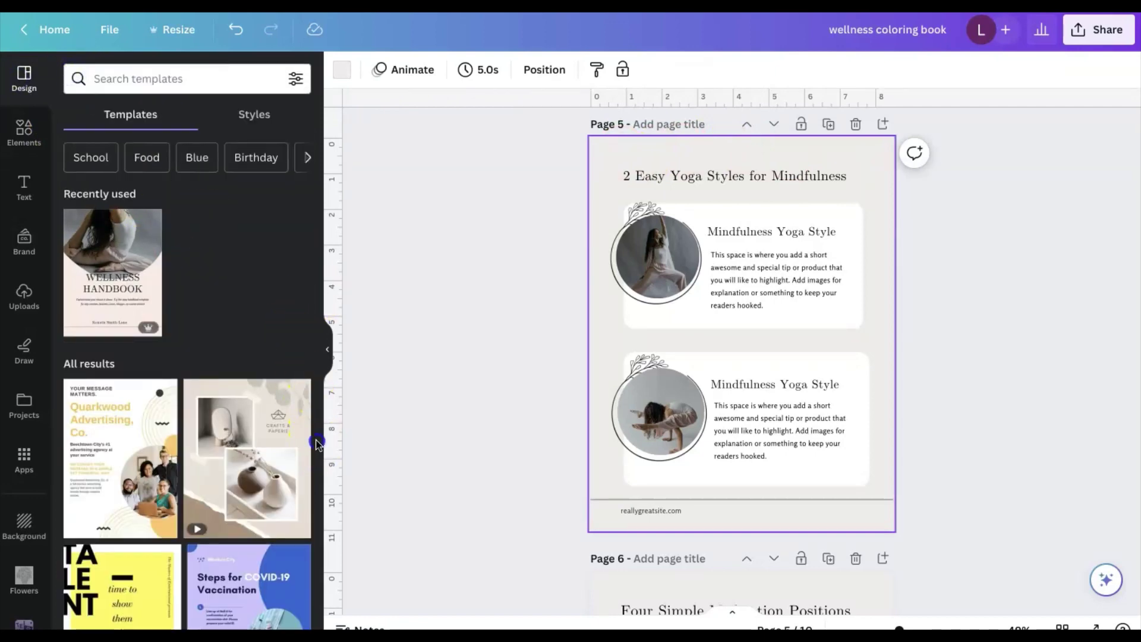
pyautogui.scroll(-6, 187, 380)
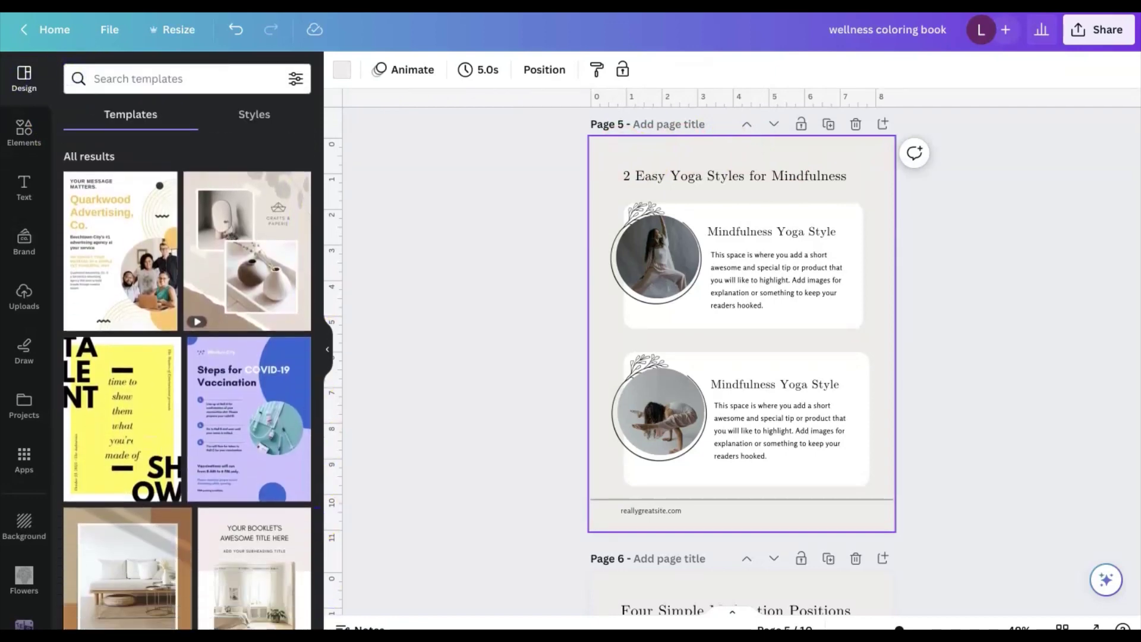
pyautogui.scroll(-7, 187, 380)
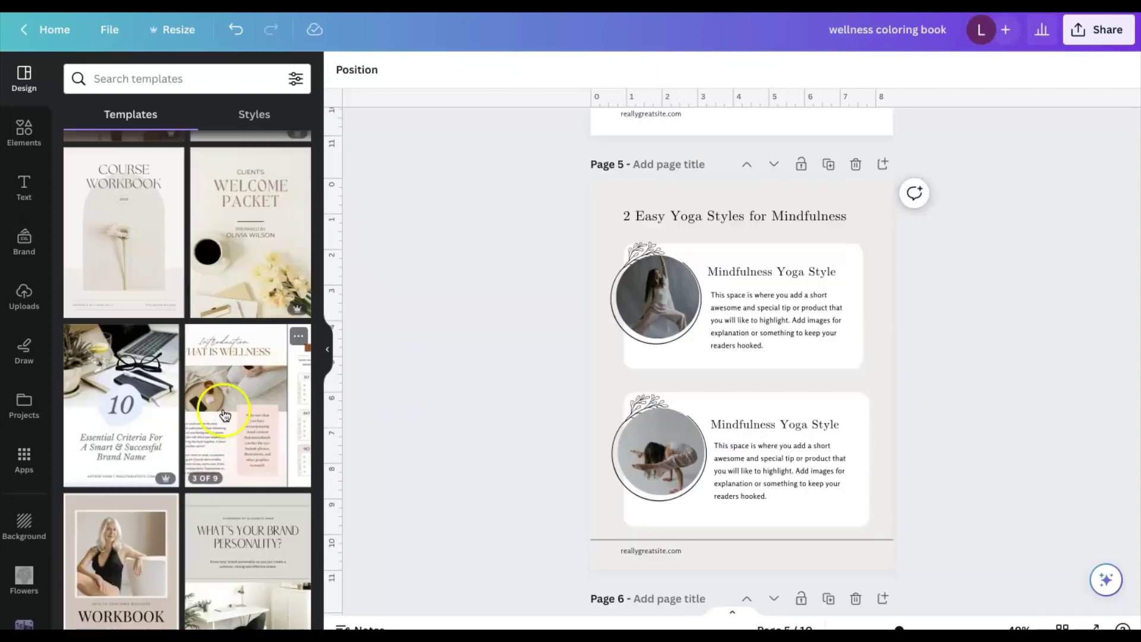
pyautogui.click(237, 389)
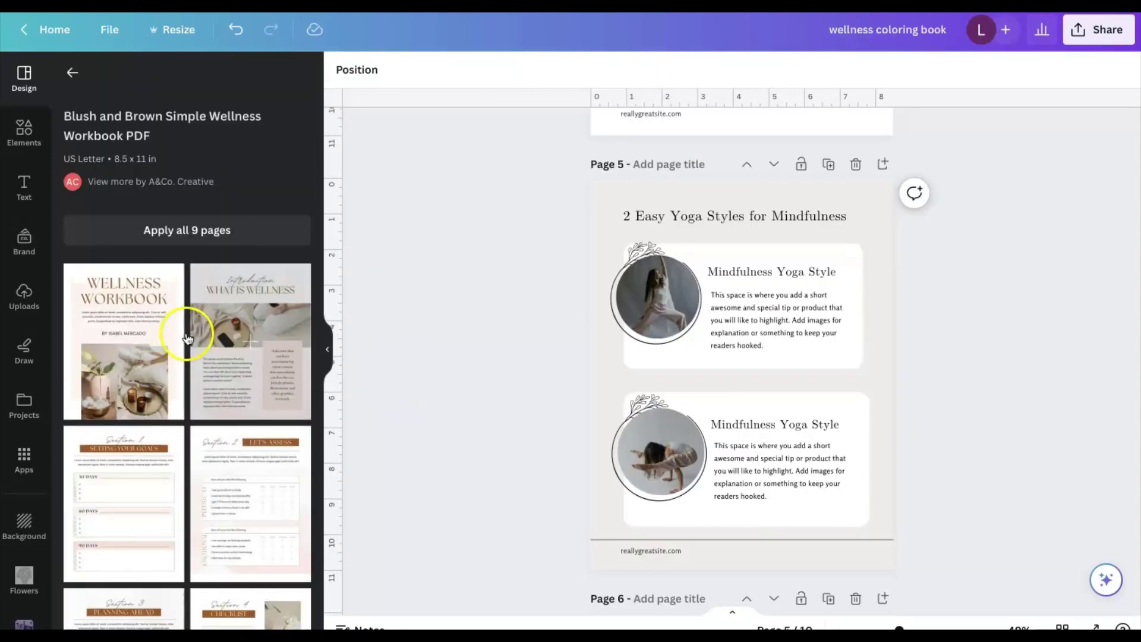
pyautogui.click(250, 341)
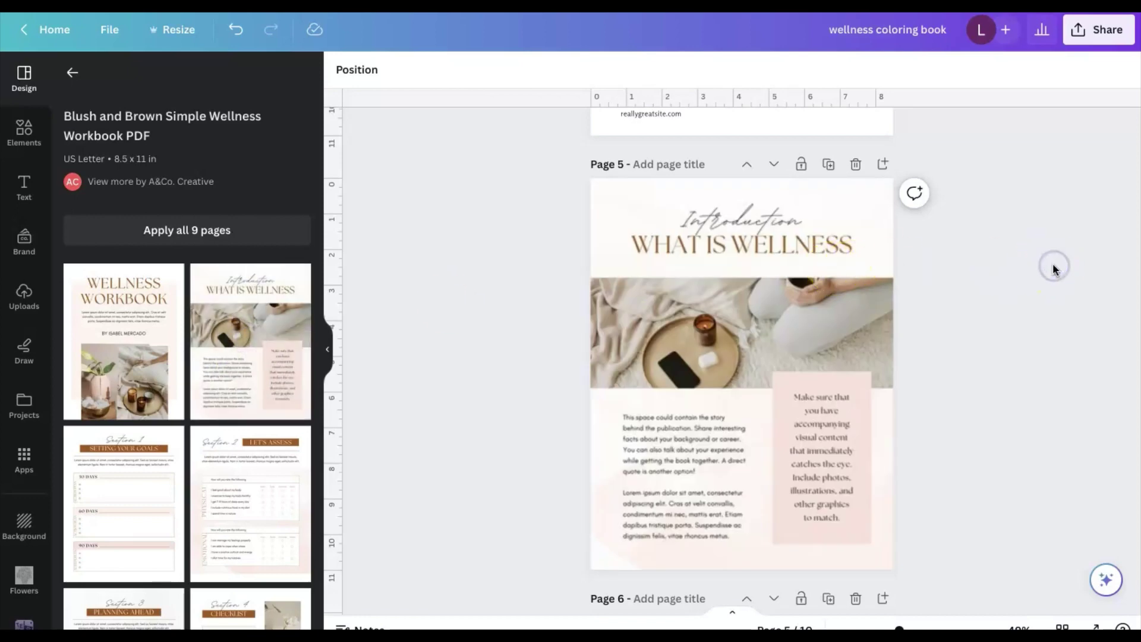
# Step: Delete page 6, "Four Simple Meditation Positions"
pyautogui.scroll(-3, 1054, 266)
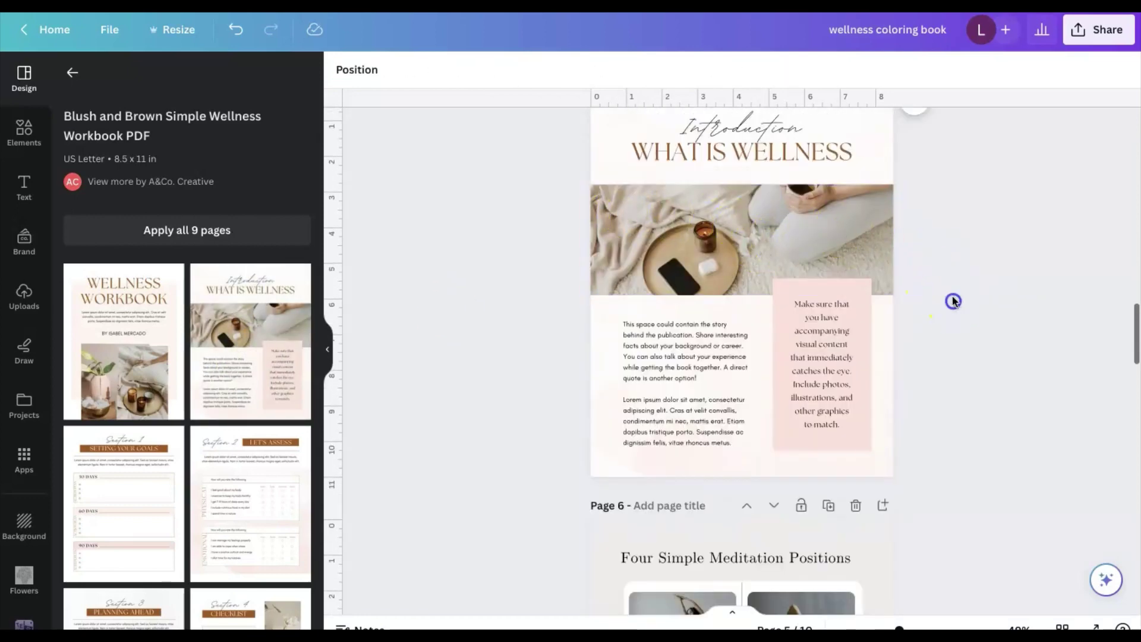
pyautogui.scroll(-6, 952, 300)
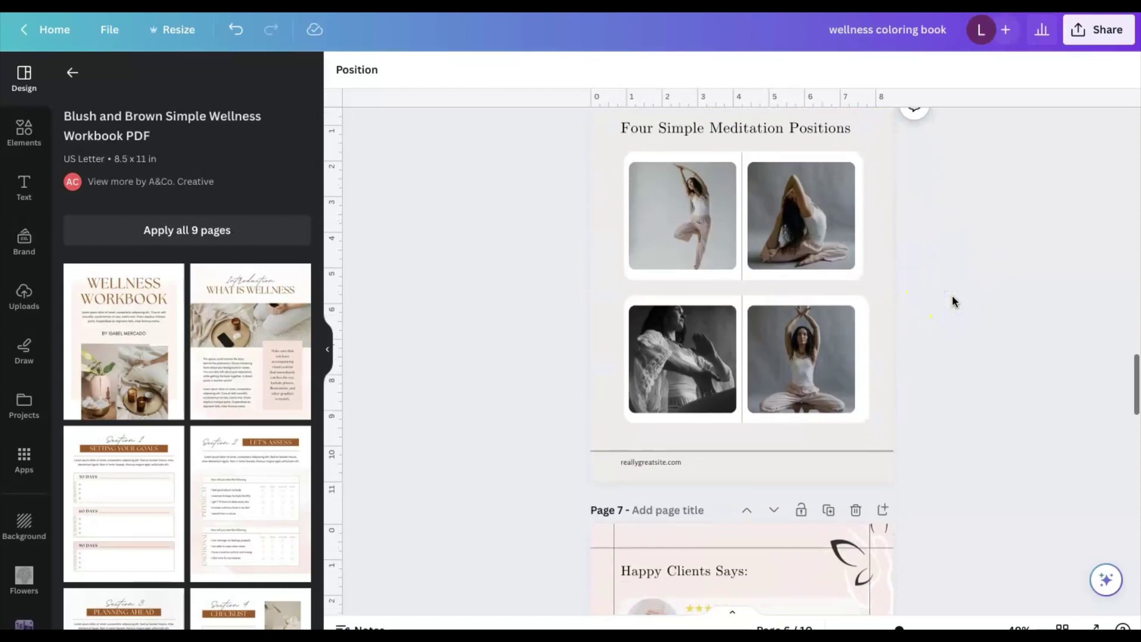
pyautogui.scroll(2, 952, 301)
pyautogui.click(856, 191)
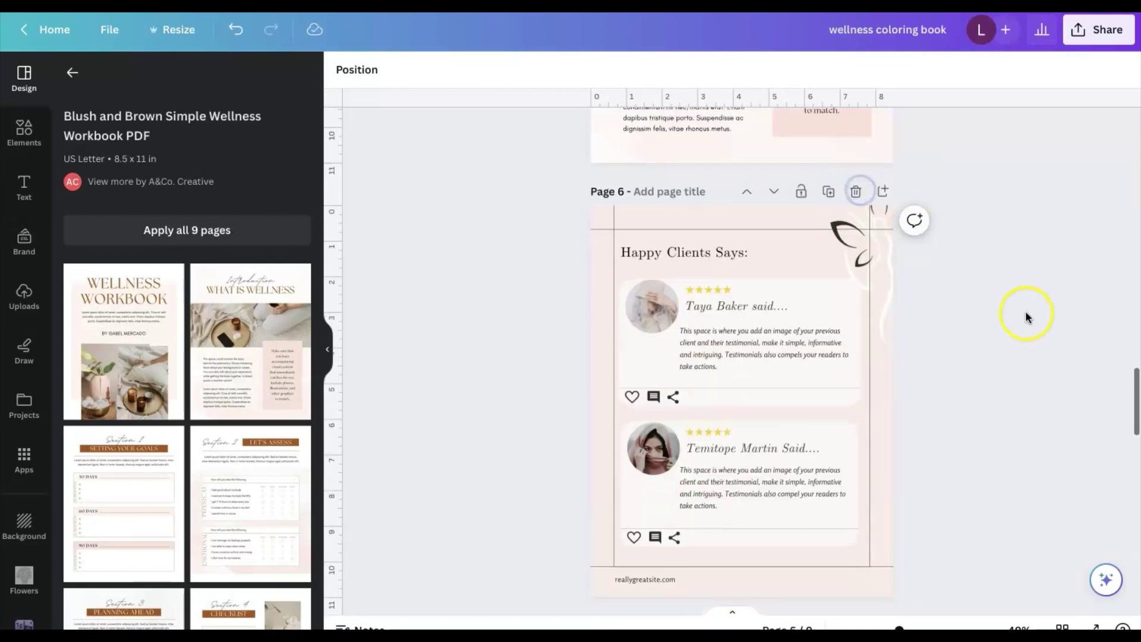
# Step: Add a blank page after page 5 and place the uploaded line drawing of the masked woman and girl in the pads aisle on it
pyautogui.scroll(5, 1029, 319)
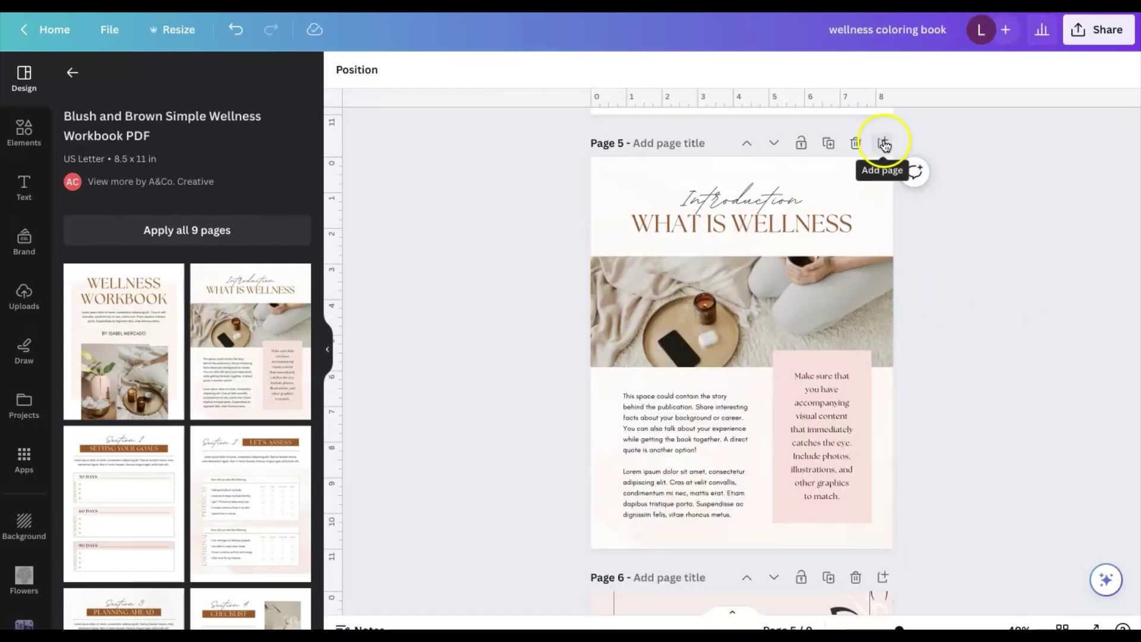
pyautogui.click(884, 142)
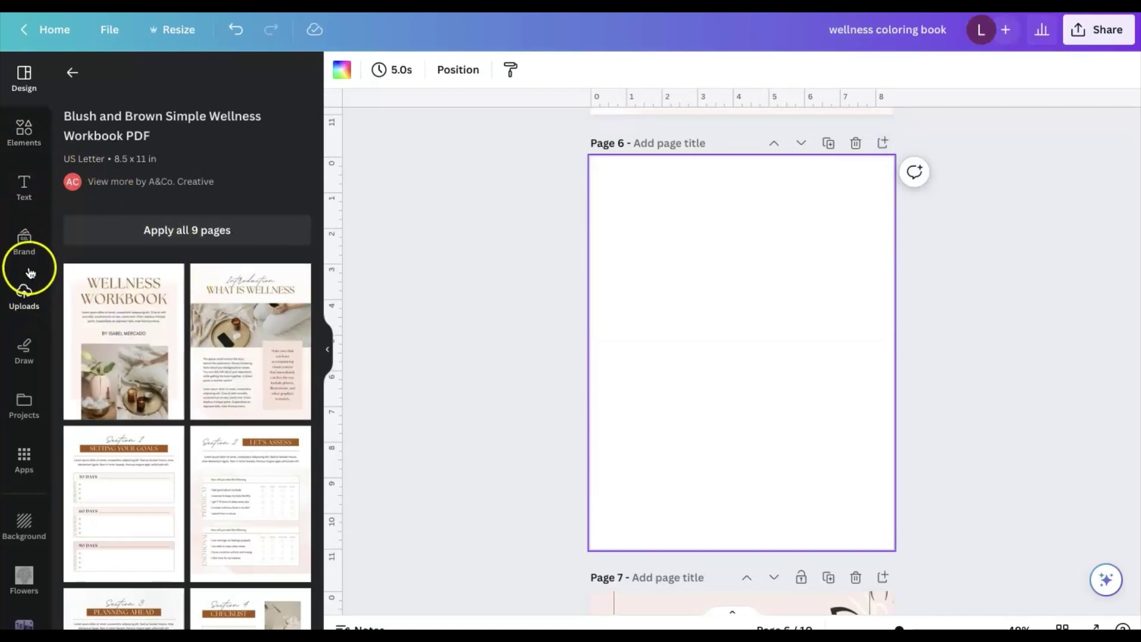
pyautogui.click(24, 294)
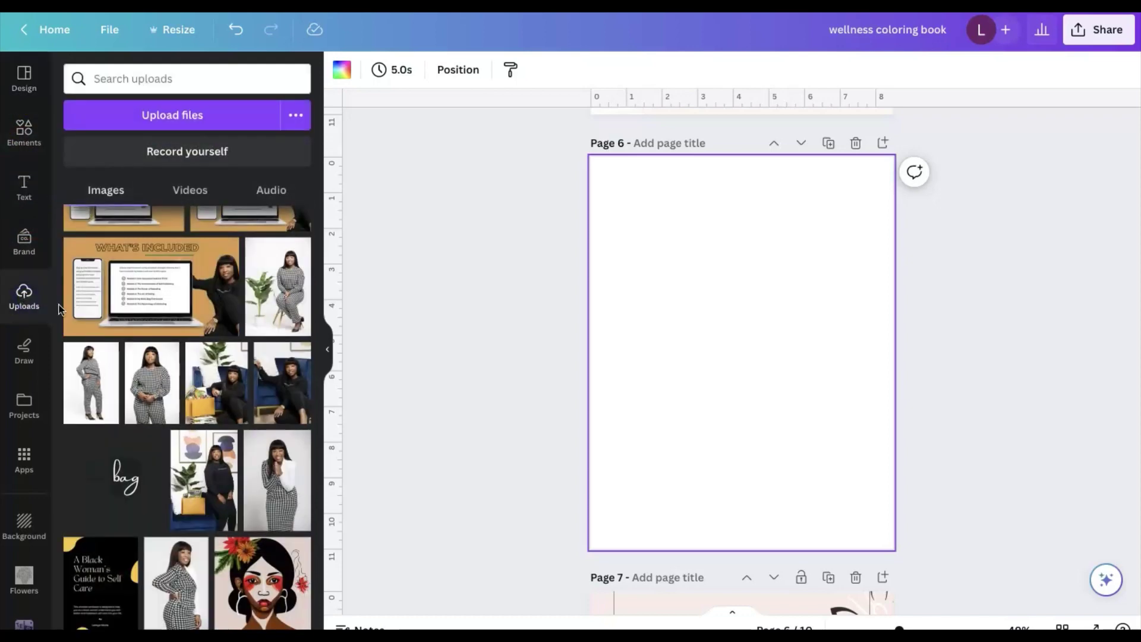
pyautogui.scroll(-10, 314, 238)
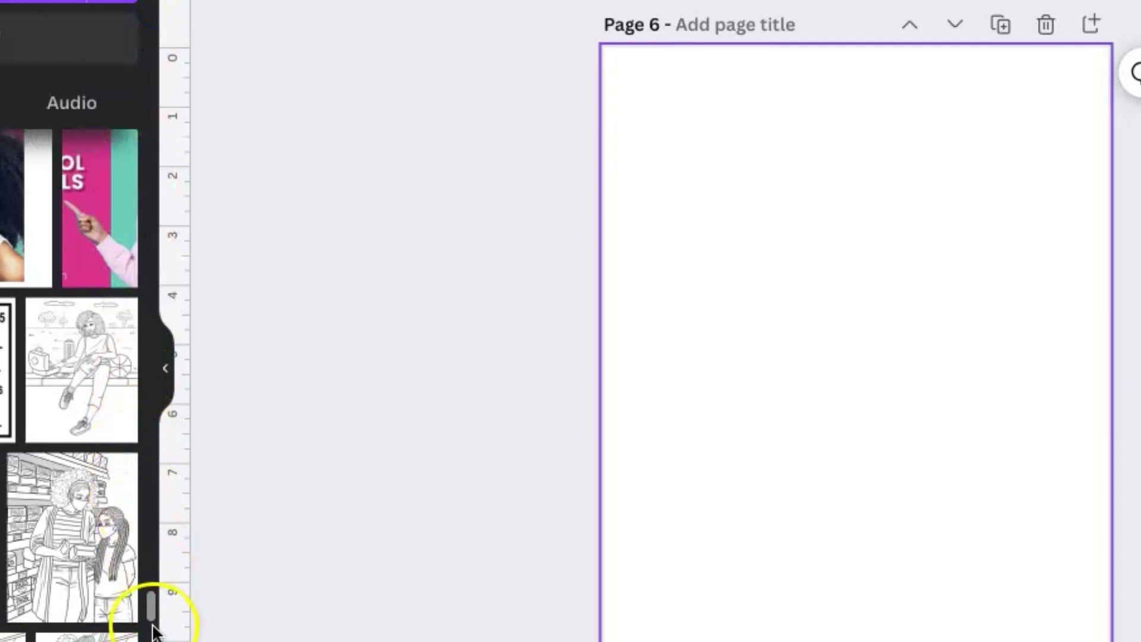
pyautogui.click(56, 555)
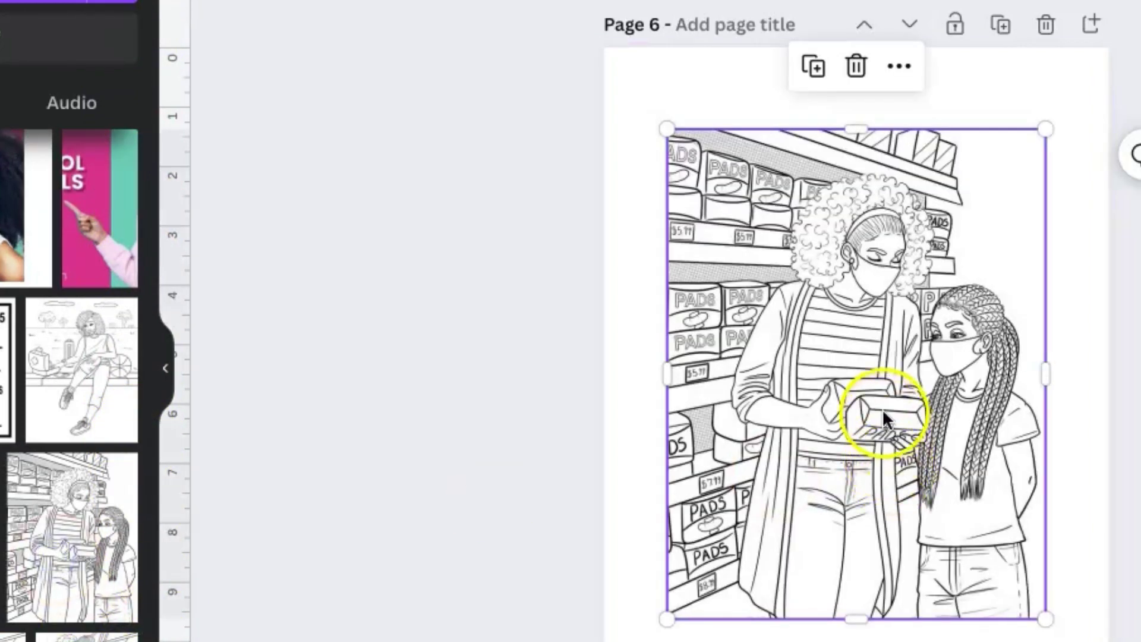
pyautogui.press('Escape')
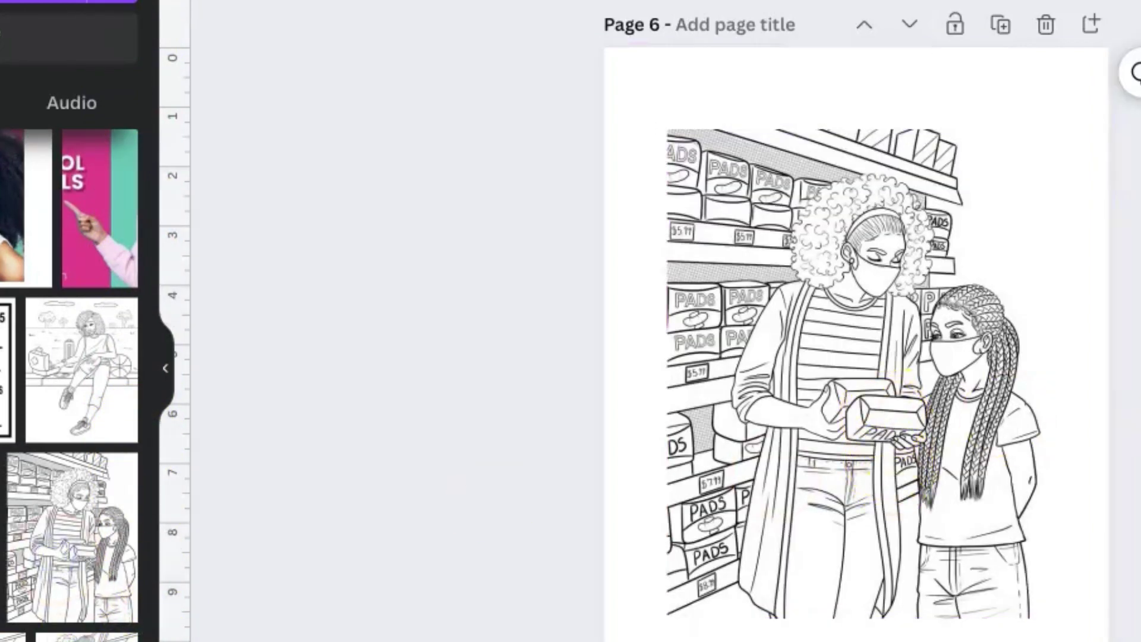
# Step: Enlarge the store-aisle drawing at its upper-left and lower-right corners so it nearly fills page 6
pyautogui.click(981, 272)
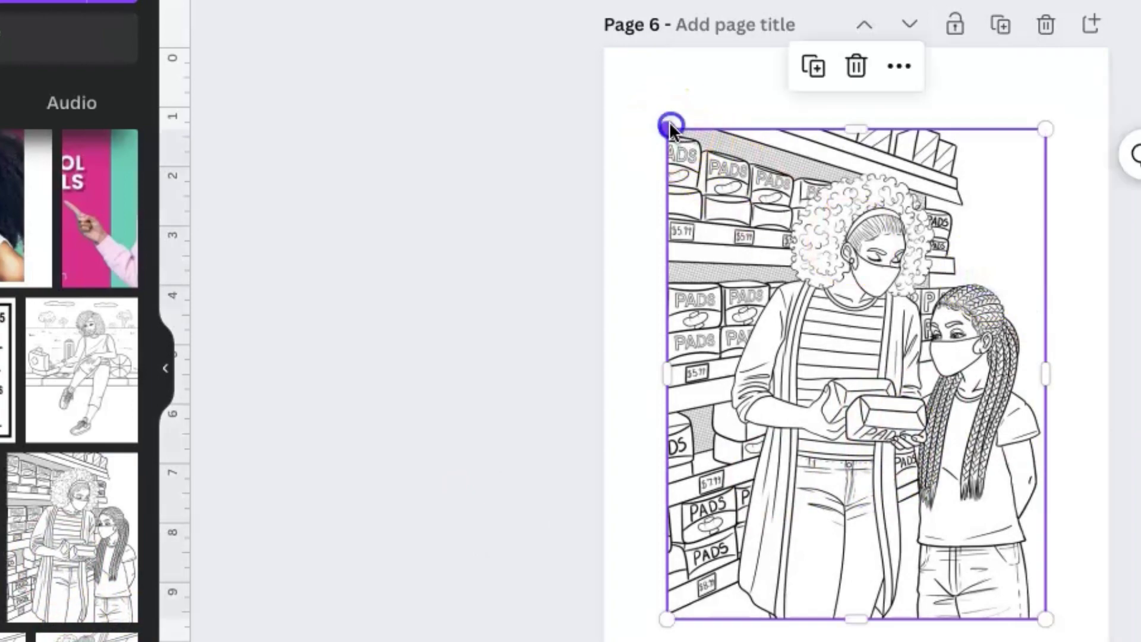
pyautogui.moveTo(670, 123); pyautogui.dragTo(647, 45)
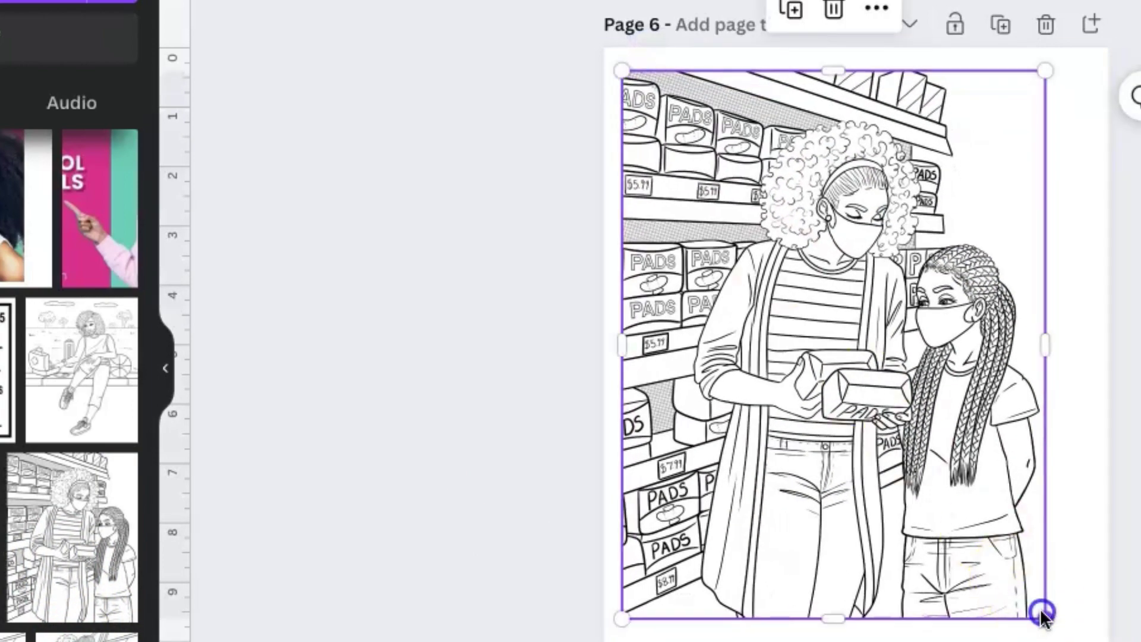
pyautogui.moveTo(1042, 611); pyautogui.dragTo(1088, 641)
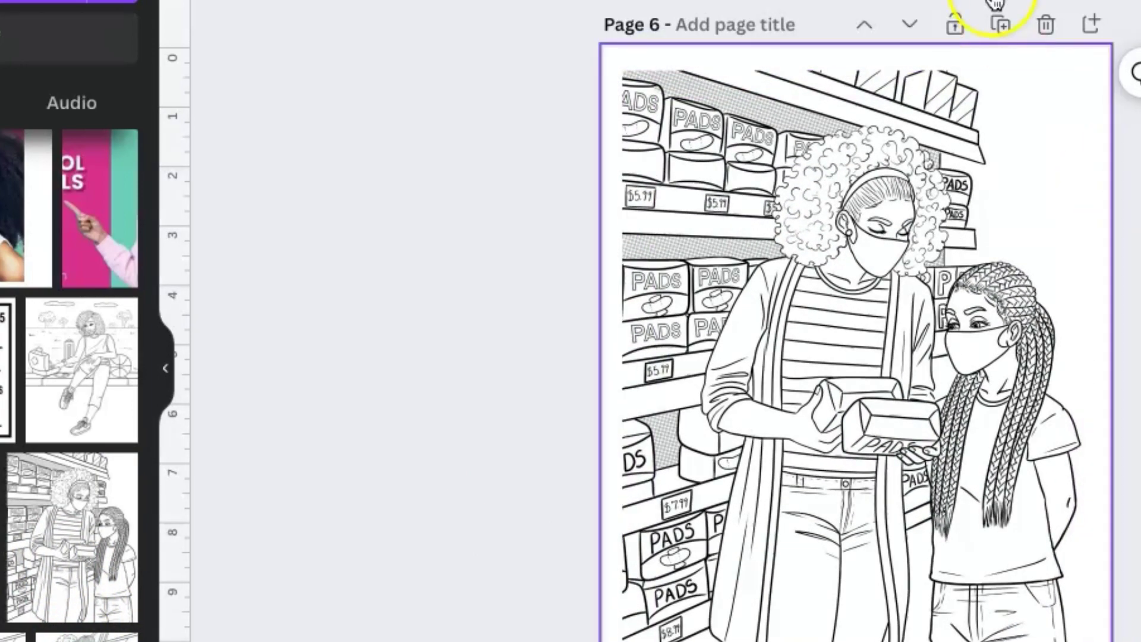
# Step: Add a blank page 7 and fill it with the uploaded line drawing of two girls taking a selfie by the lockers, centred on the page
pyautogui.click(1090, 22)
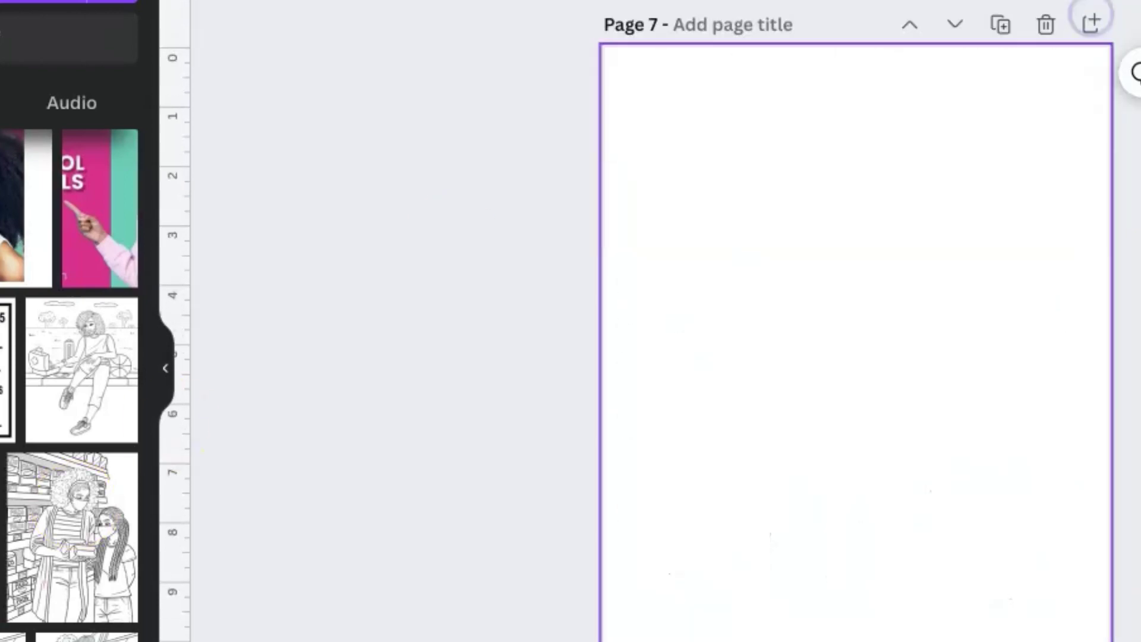
pyautogui.moveTo(81, 368); pyautogui.dragTo(828, 395)
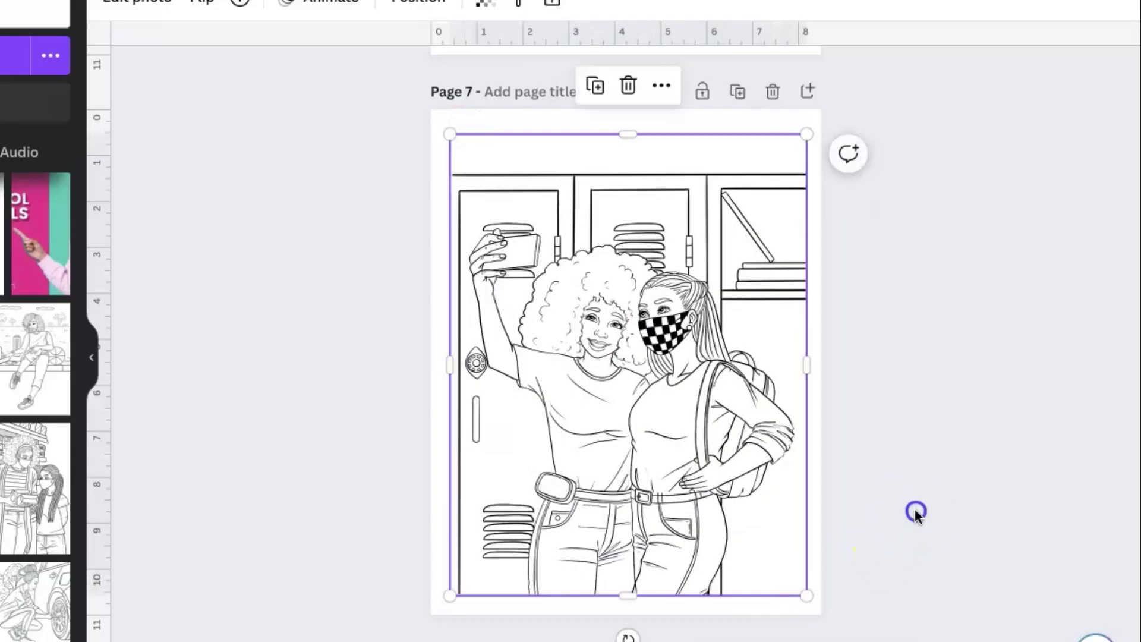
pyautogui.moveTo(691, 465); pyautogui.dragTo(685, 458)
pyautogui.click(907, 444)
# Step: Change the "Happy Clients Says:" heading on page 8 to "Customers love our books...."
pyautogui.scroll(-10, 909, 446)
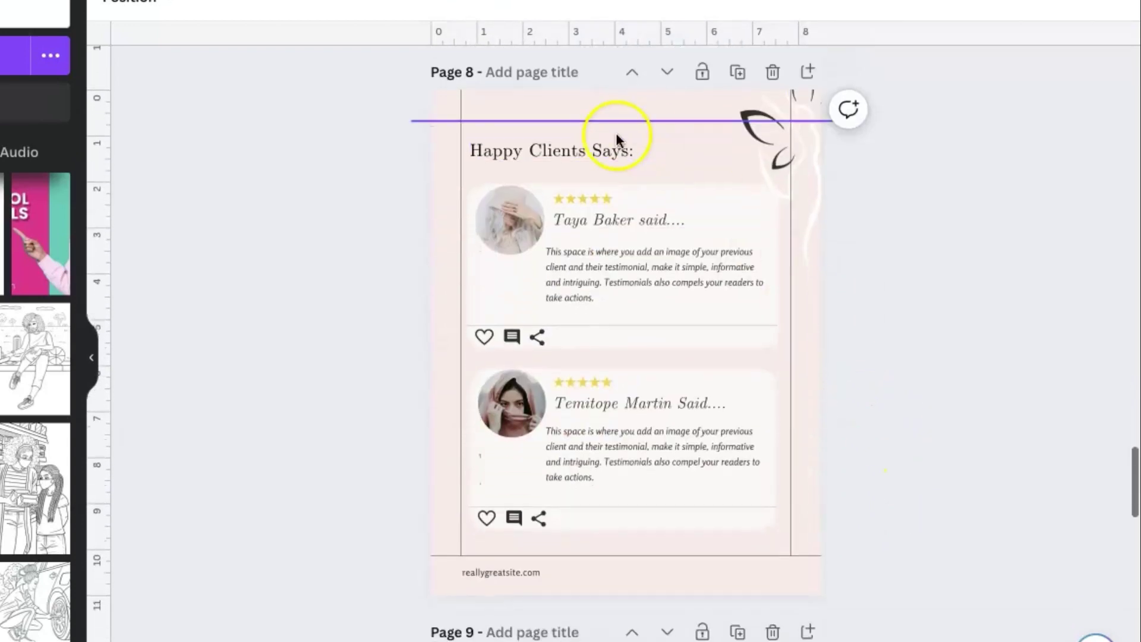
pyautogui.click(606, 147)
pyautogui.click(605, 147)
pyautogui.write('Customers love our')
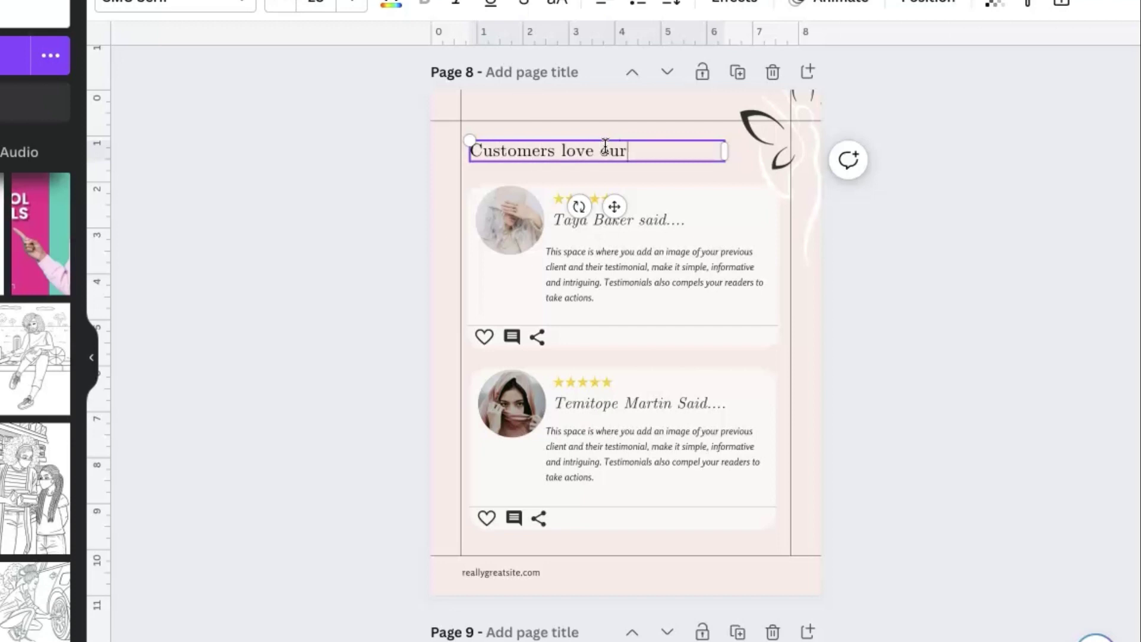
pyautogui.write('books....')
pyautogui.click(959, 307)
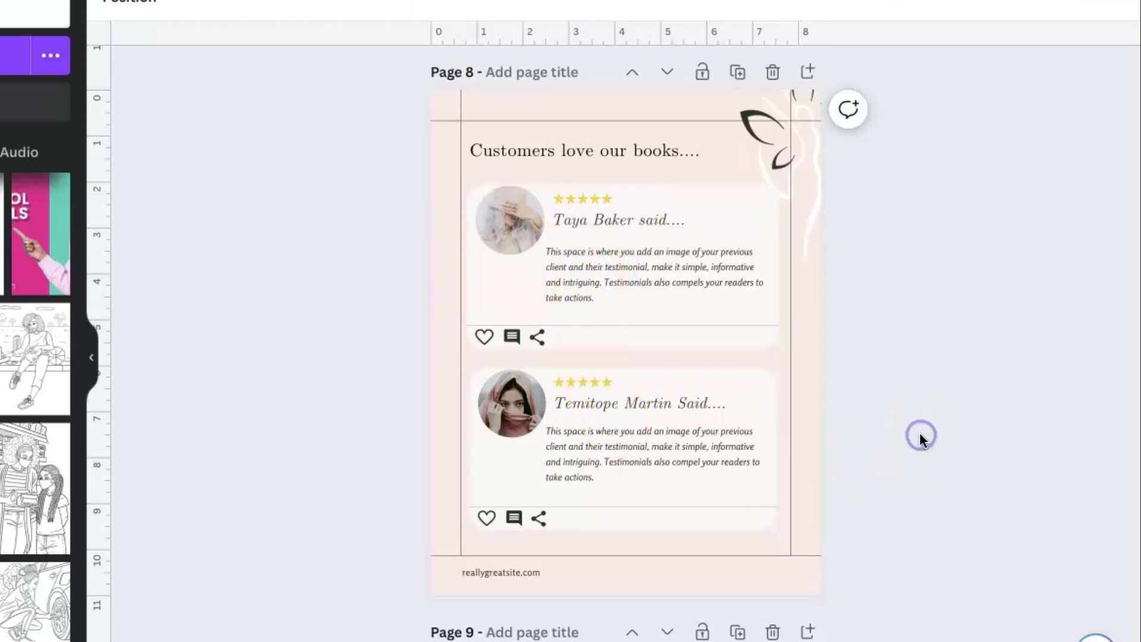
# Step: Change the background color of the testimonial page 8 to yellow
pyautogui.scroll(-4, 919, 433)
pyautogui.scroll(4, 919, 433)
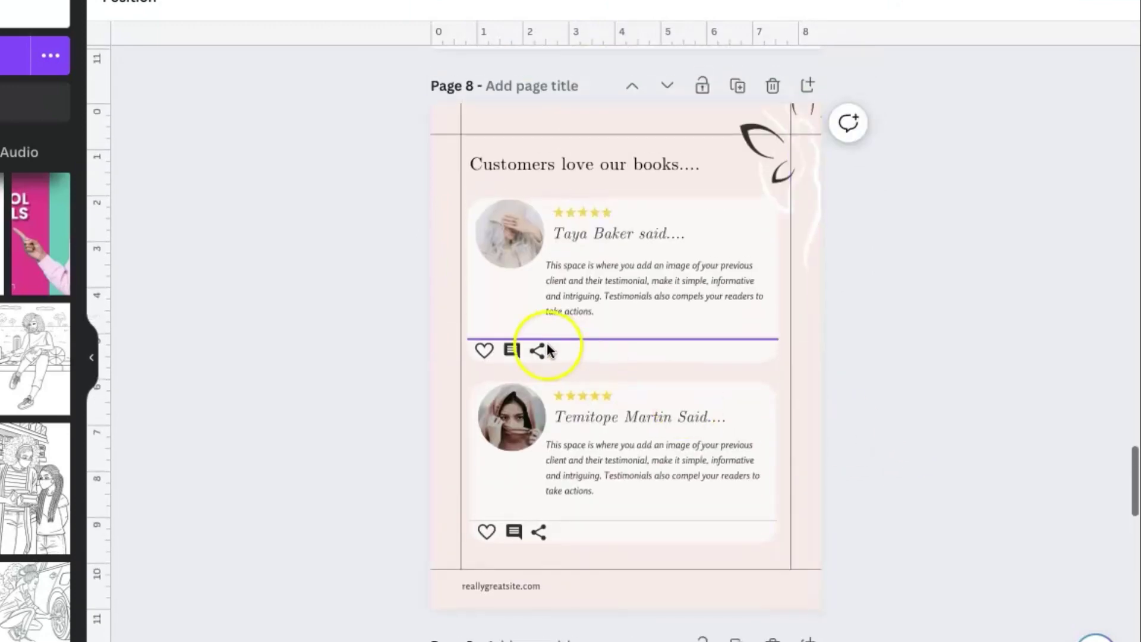
pyautogui.click(443, 291)
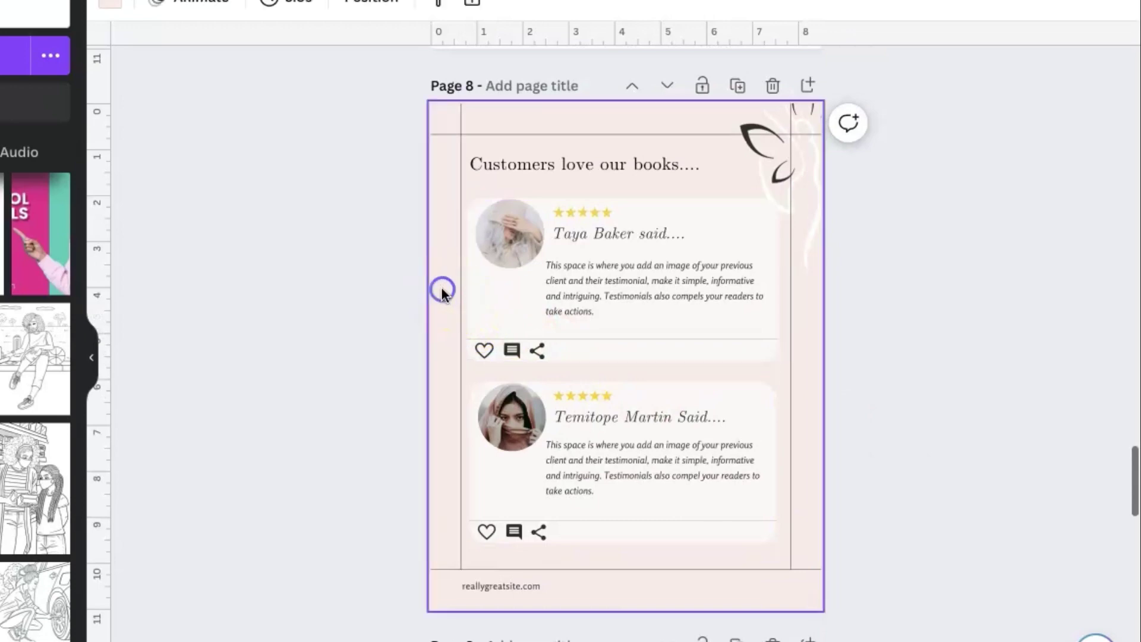
pyautogui.click(109, 5)
pyautogui.click(44, 369)
pyautogui.click(967, 284)
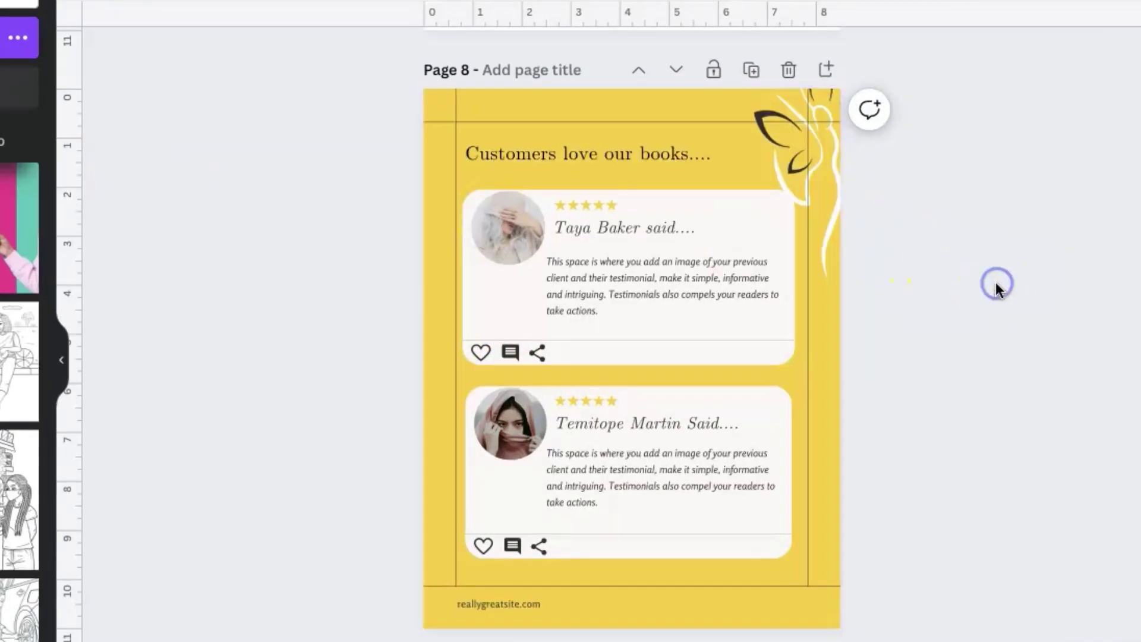
# Step: Open the link option for the "JOIN MASTERCLASS" button text on page 11
pyautogui.scroll(-3, 996, 285)
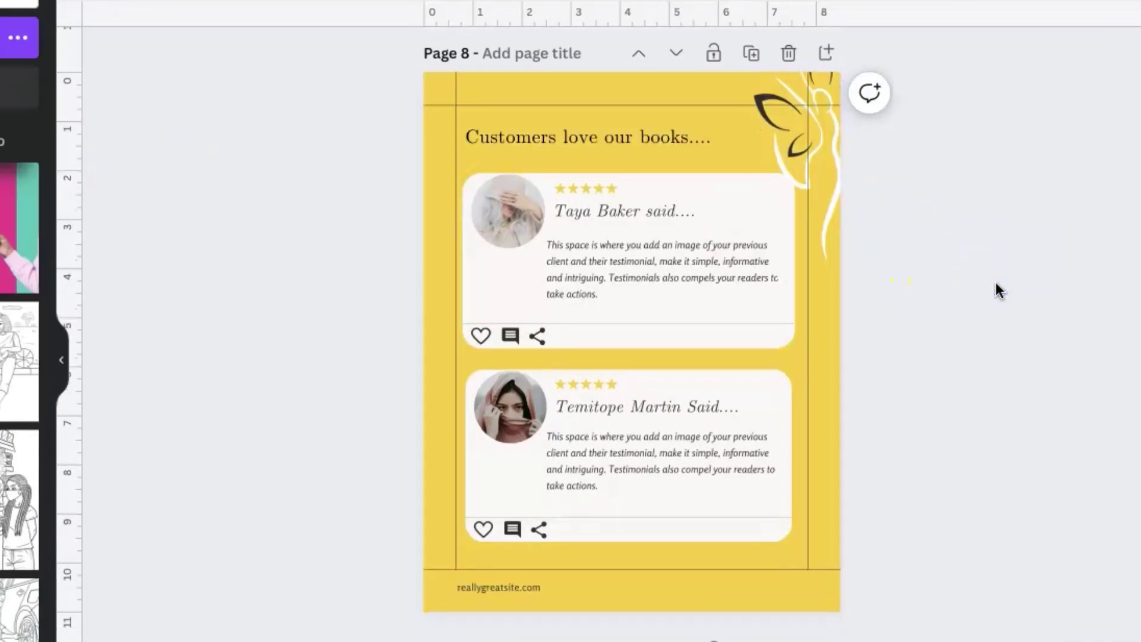
pyautogui.scroll(-10, 996, 283)
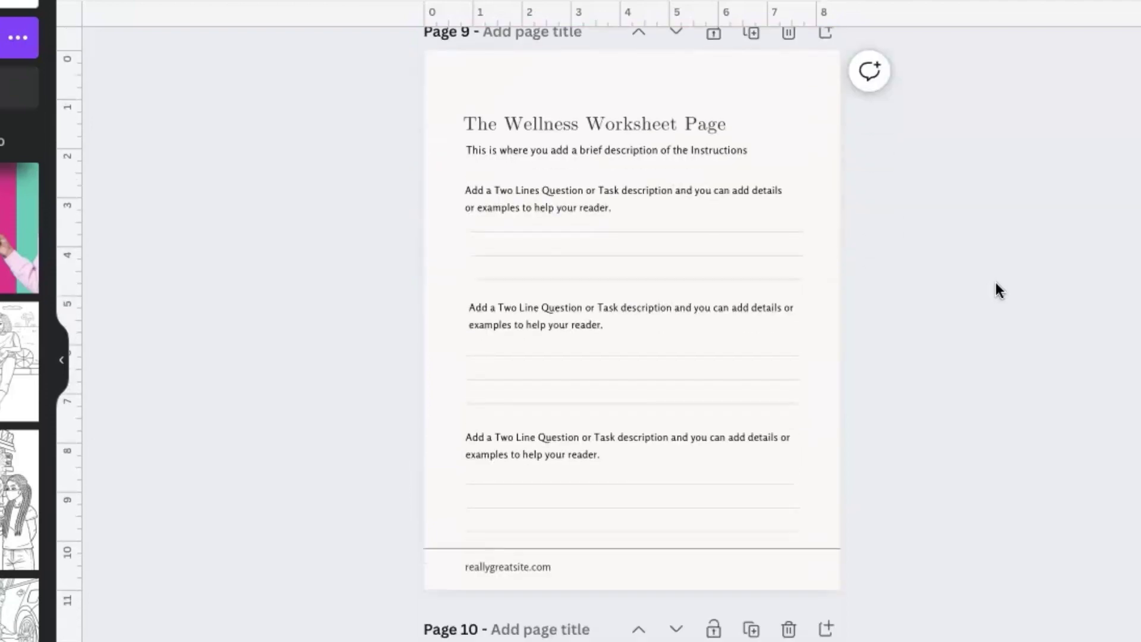
pyautogui.scroll(-10, 996, 282)
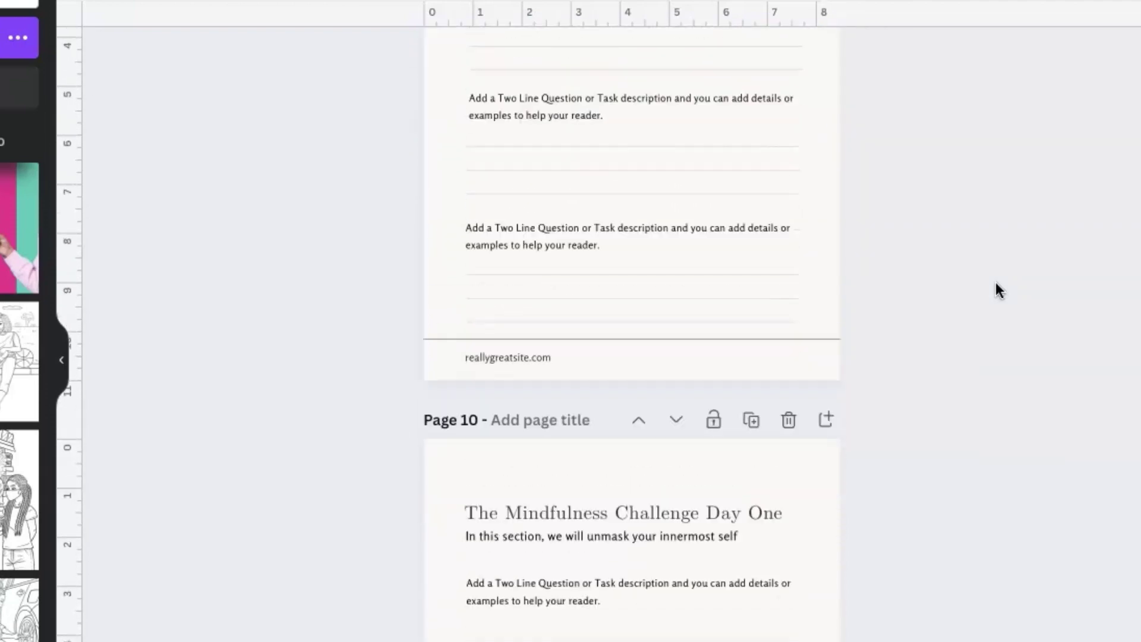
pyautogui.scroll(-10, 996, 283)
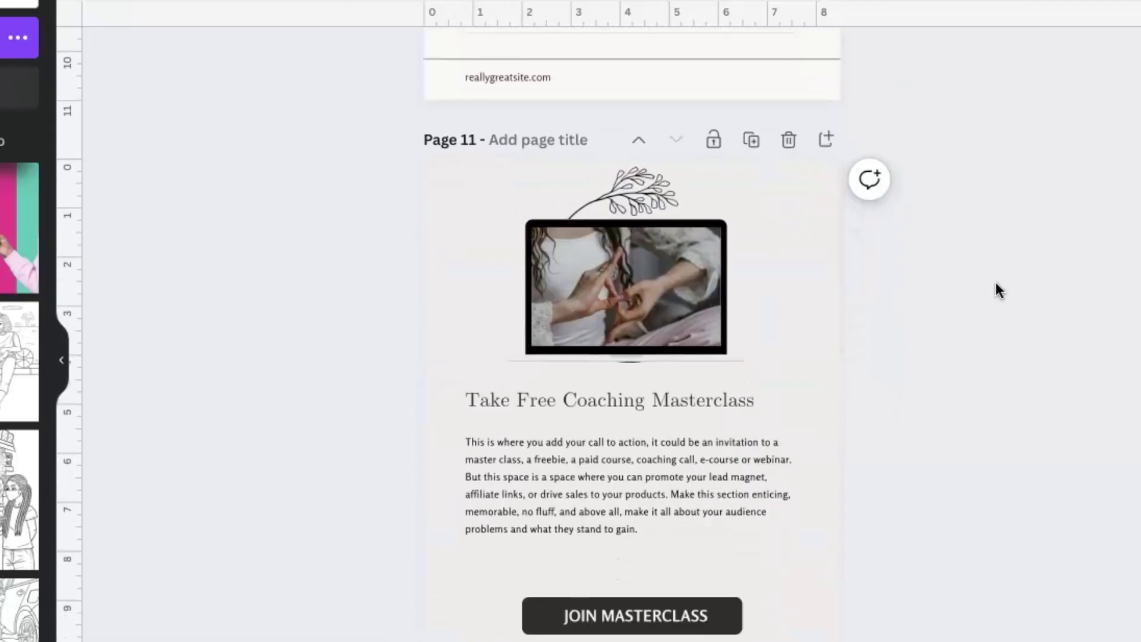
pyautogui.click(766, 102)
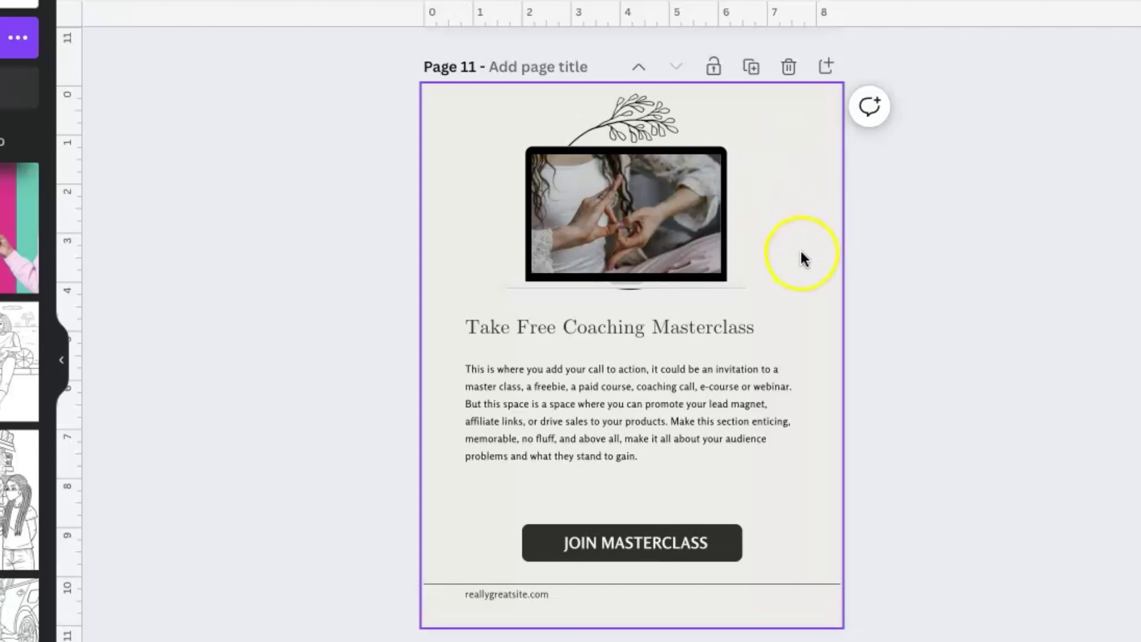
pyautogui.click(676, 541)
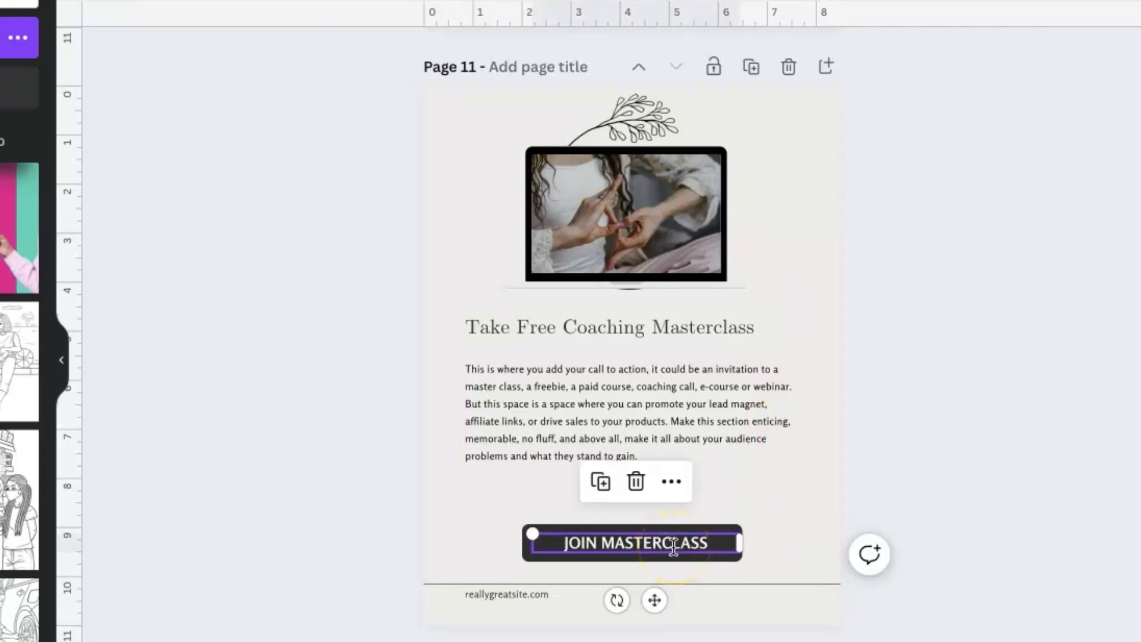
pyautogui.doubleClick(672, 542)
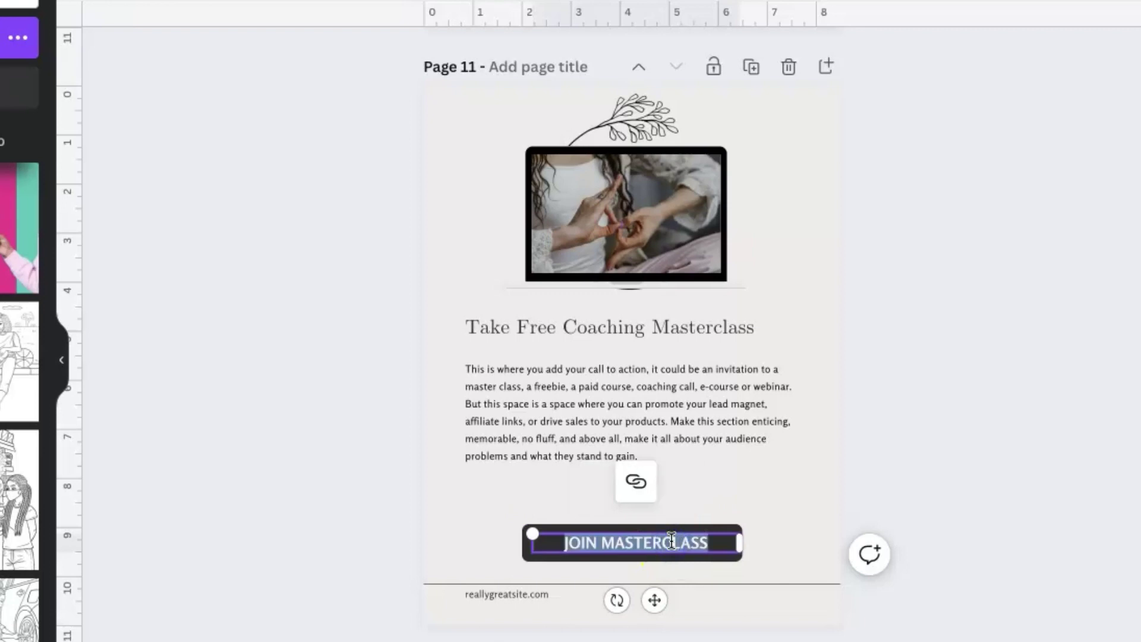
pyautogui.click(636, 482)
pyautogui.click(676, 557)
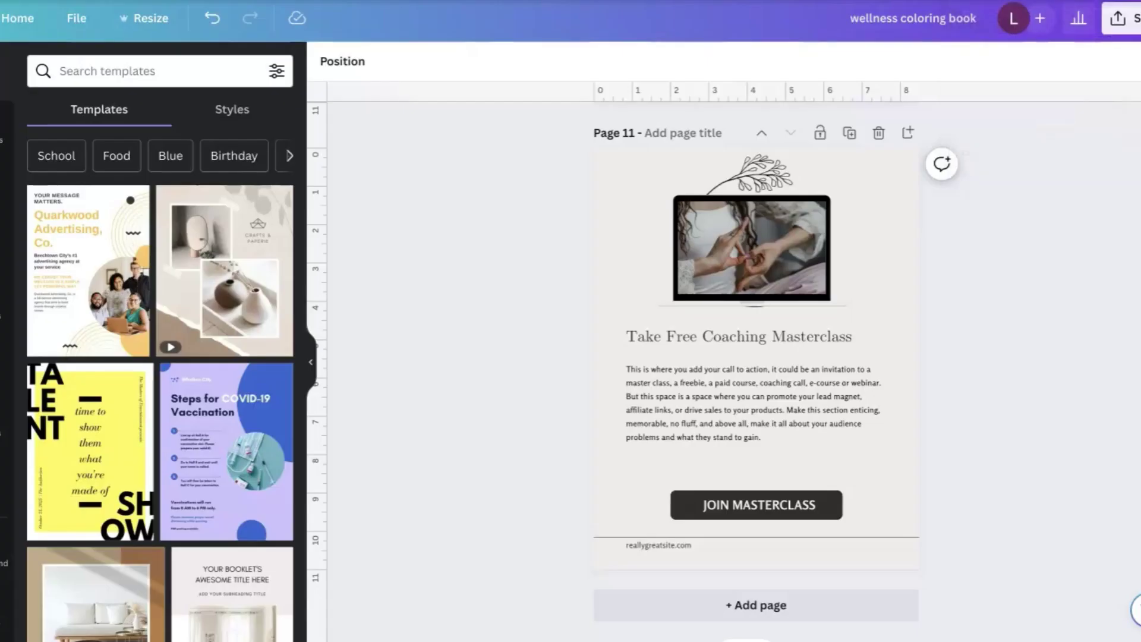
# Step: Link the "JOIN MASTERCLASS" button text on page 11 to the webinar product page ending in /products/the-book-bag-webinar
pyautogui.click(456, 548)
pyautogui.click(745, 505)
pyautogui.click(930, 455)
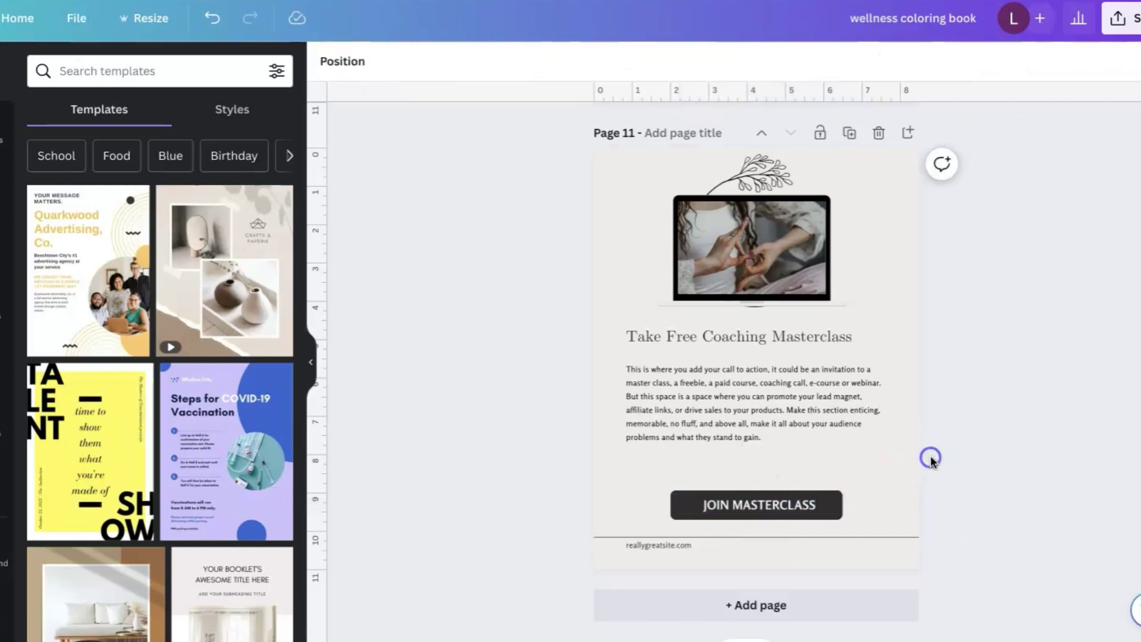
pyautogui.click(766, 507)
pyautogui.tripleClick(766, 507)
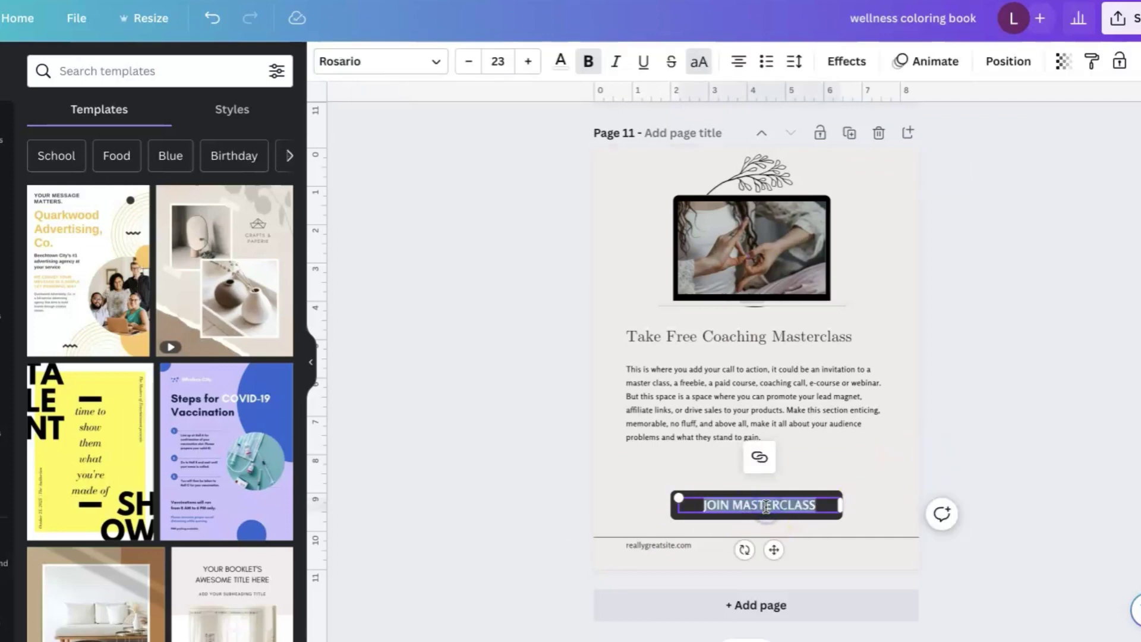
pyautogui.click(760, 457)
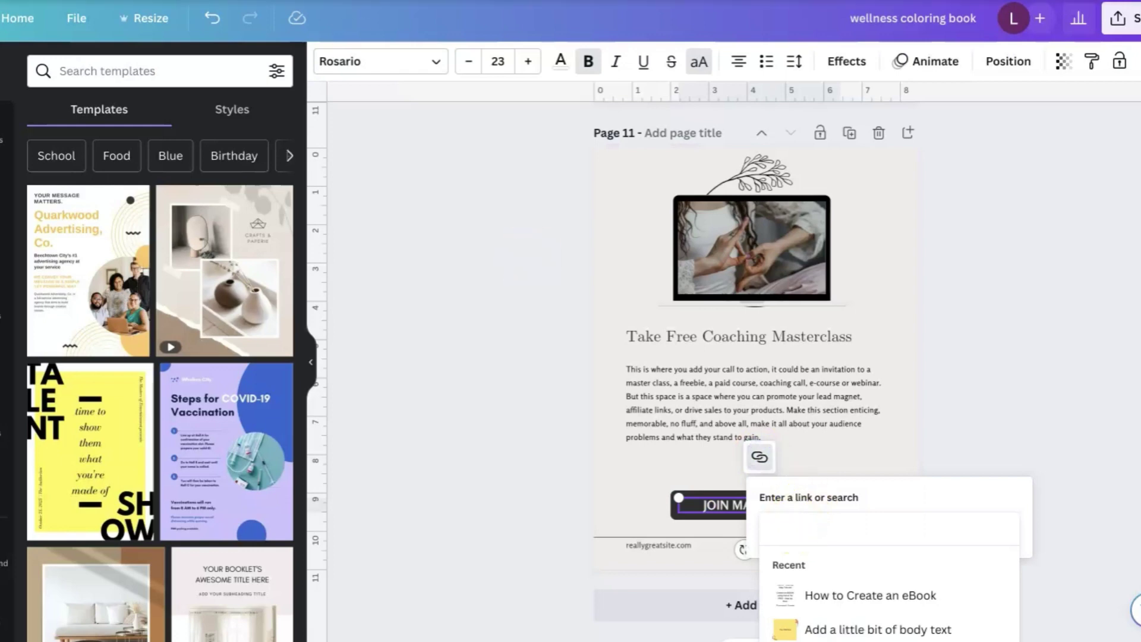
pyautogui.click(113, 6)
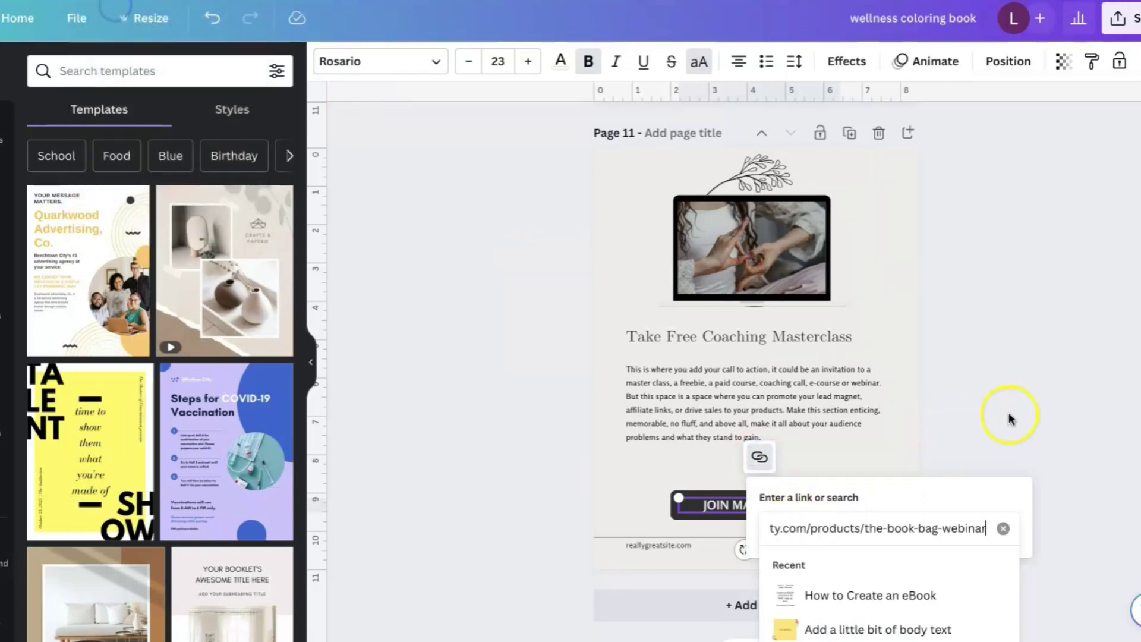
pyautogui.click(1027, 371)
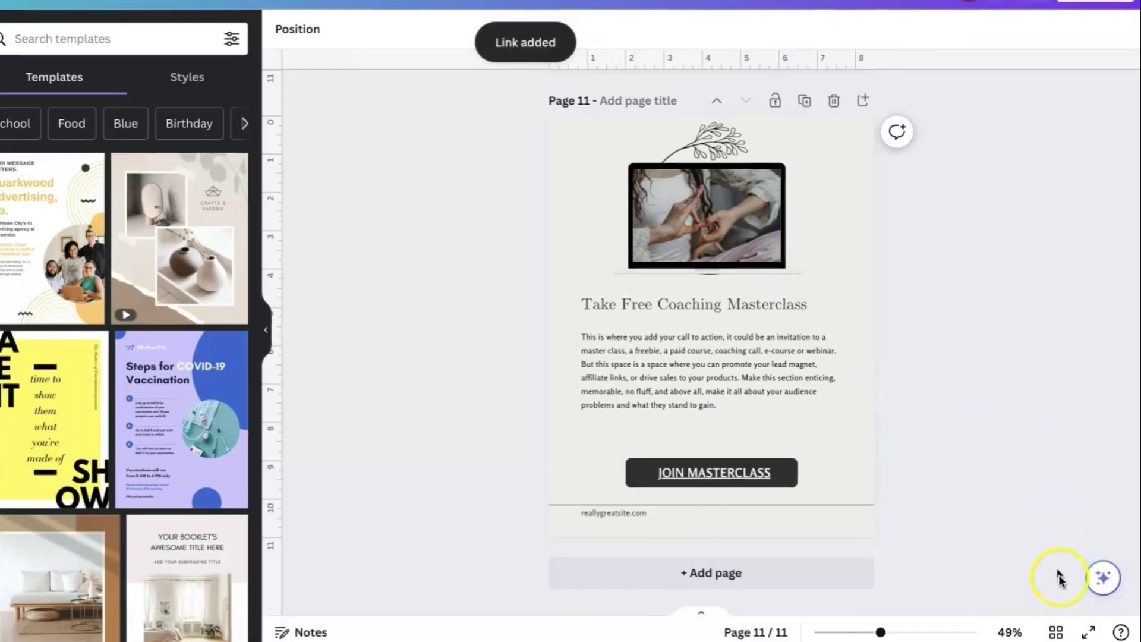
# Step: Present the book in full screen and go back from the call-to-action page to the cover
pyautogui.click(1089, 634)
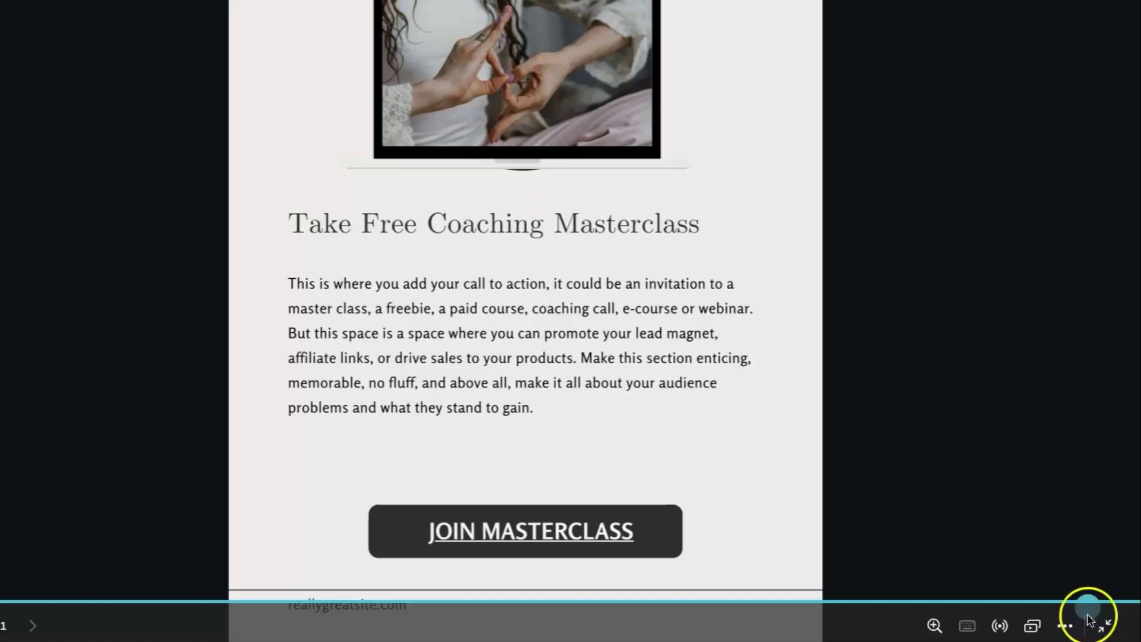
pyautogui.click(1104, 459)
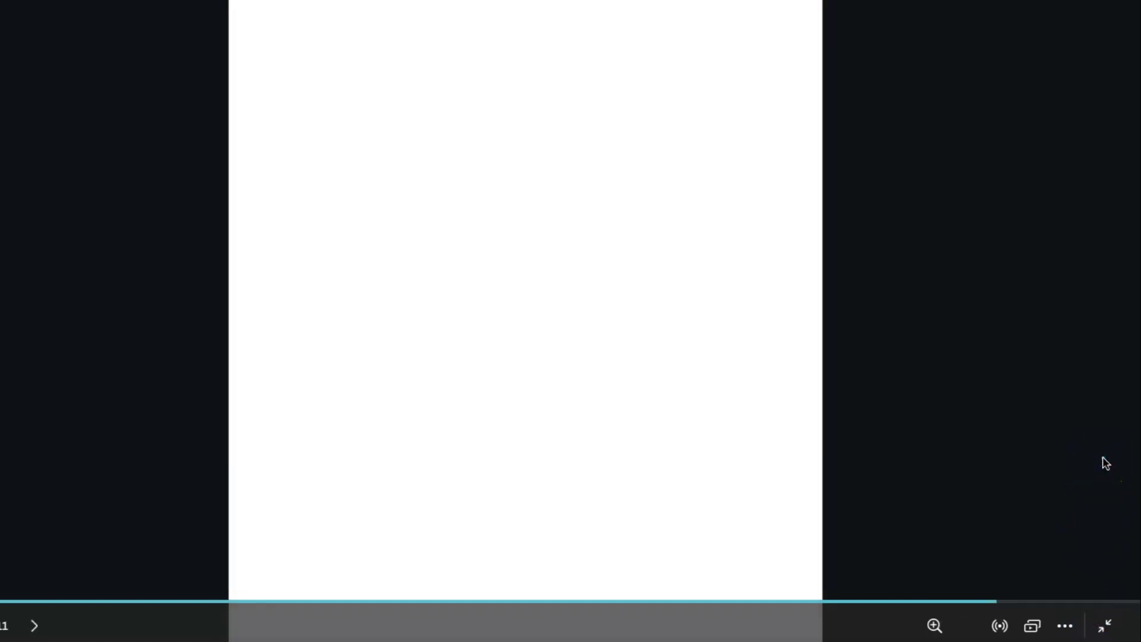
pyautogui.press('Left')
pyautogui.press('Left')
pyautogui.press('Left')
pyautogui.press('Left')
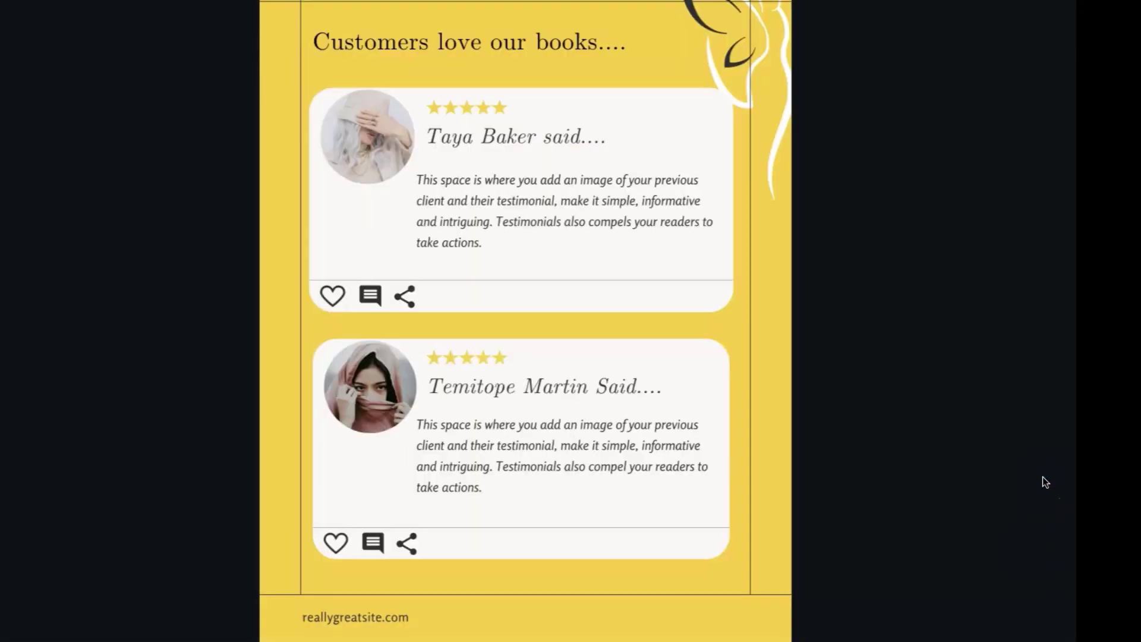
pyautogui.press('Left')
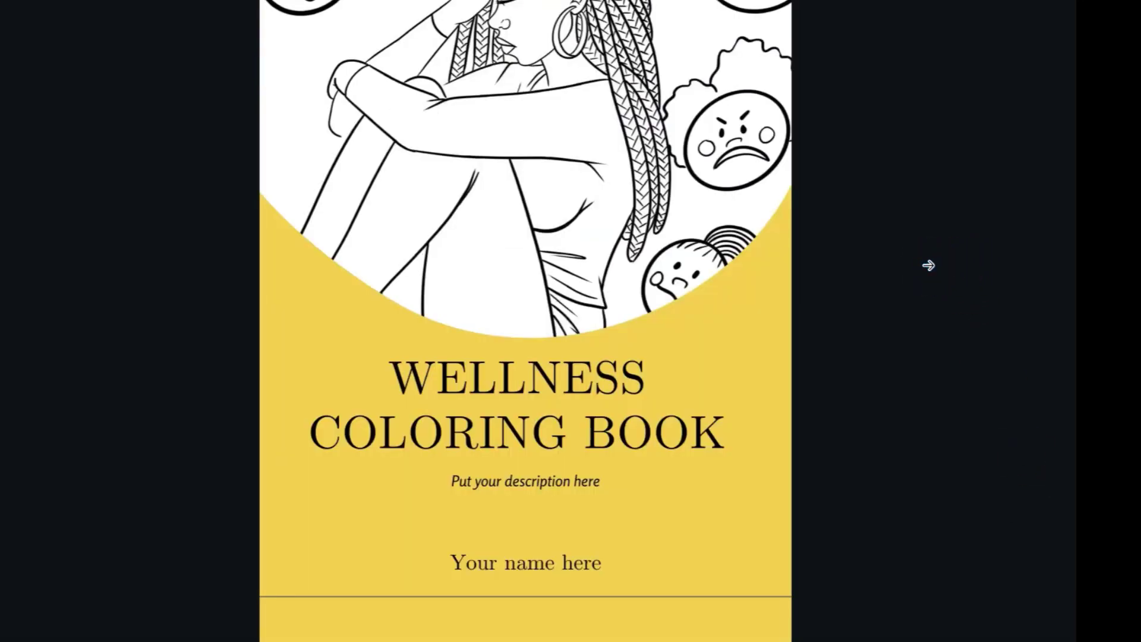
# Step: Page forward through the full-screen presentation from the cover to the masterclass page, reviewing each finished page
pyautogui.click(928, 265)
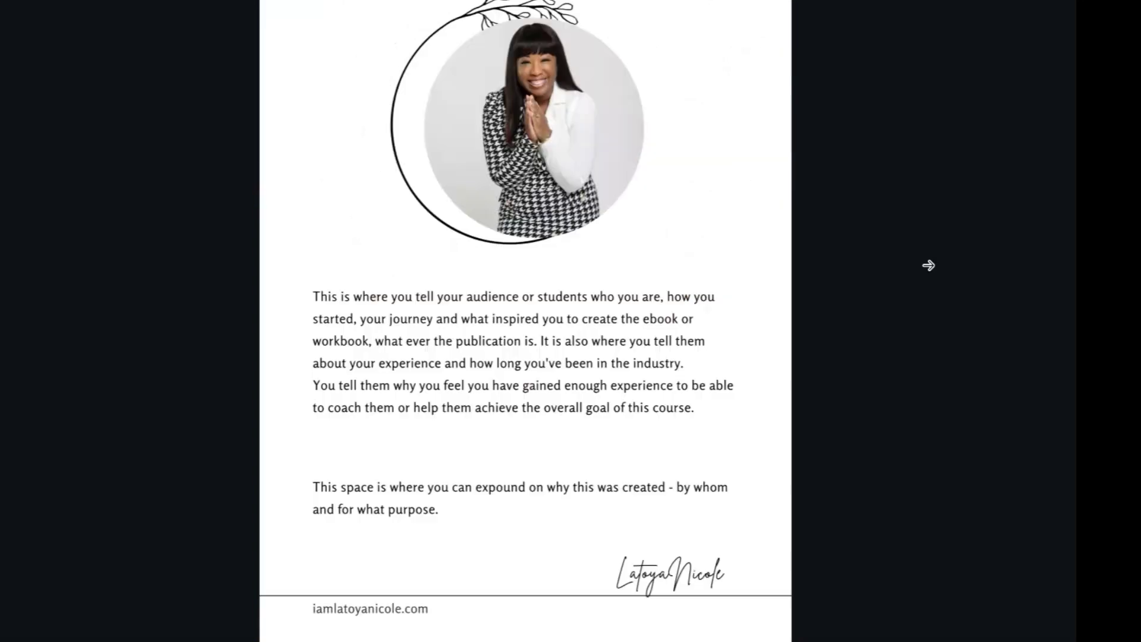
pyautogui.click(928, 265)
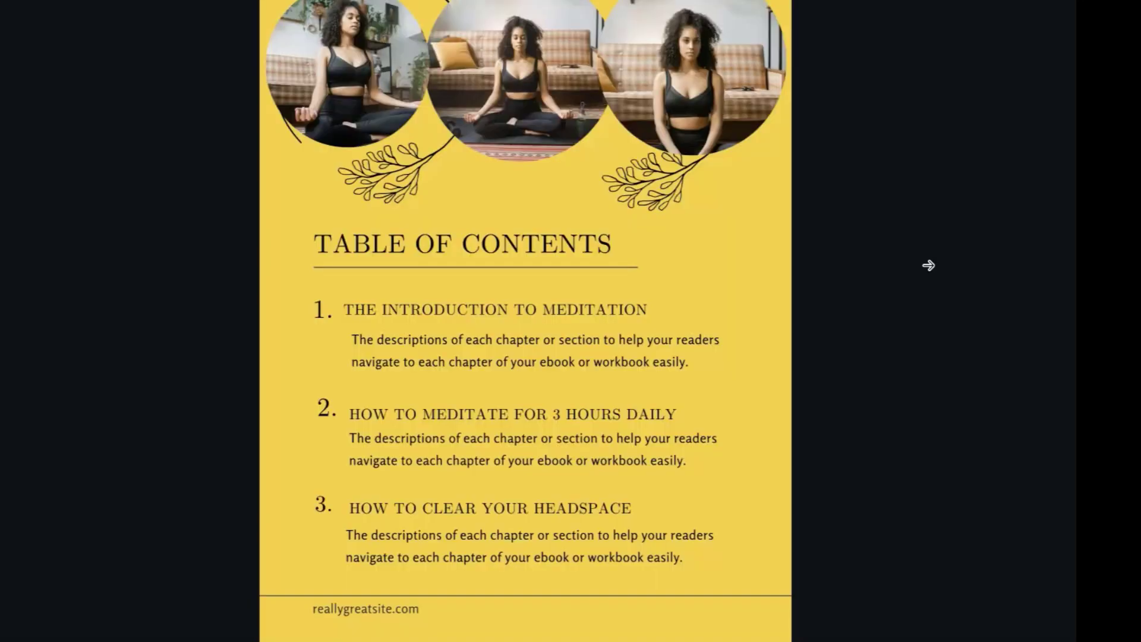
pyautogui.click(928, 265)
pyautogui.click(929, 266)
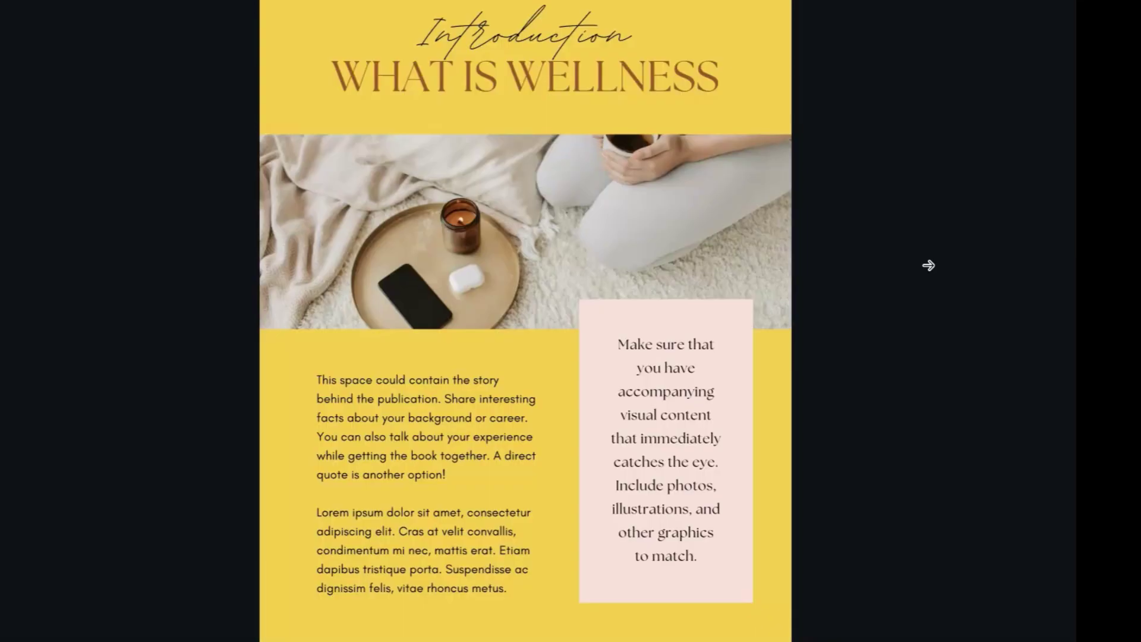
pyautogui.click(928, 265)
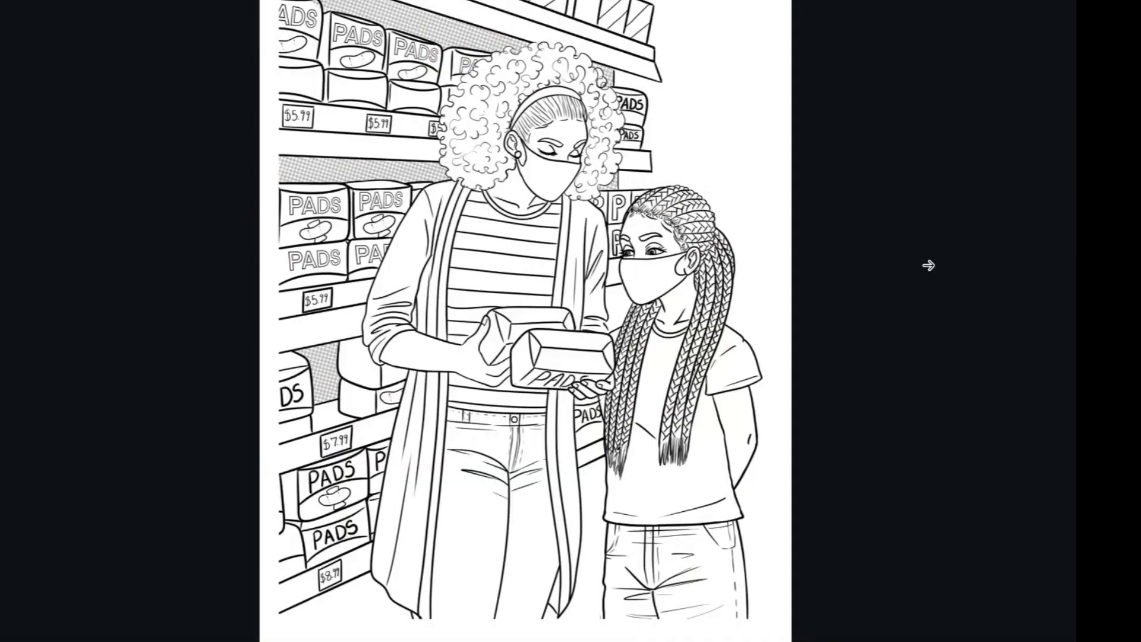
pyautogui.click(928, 266)
pyautogui.click(928, 265)
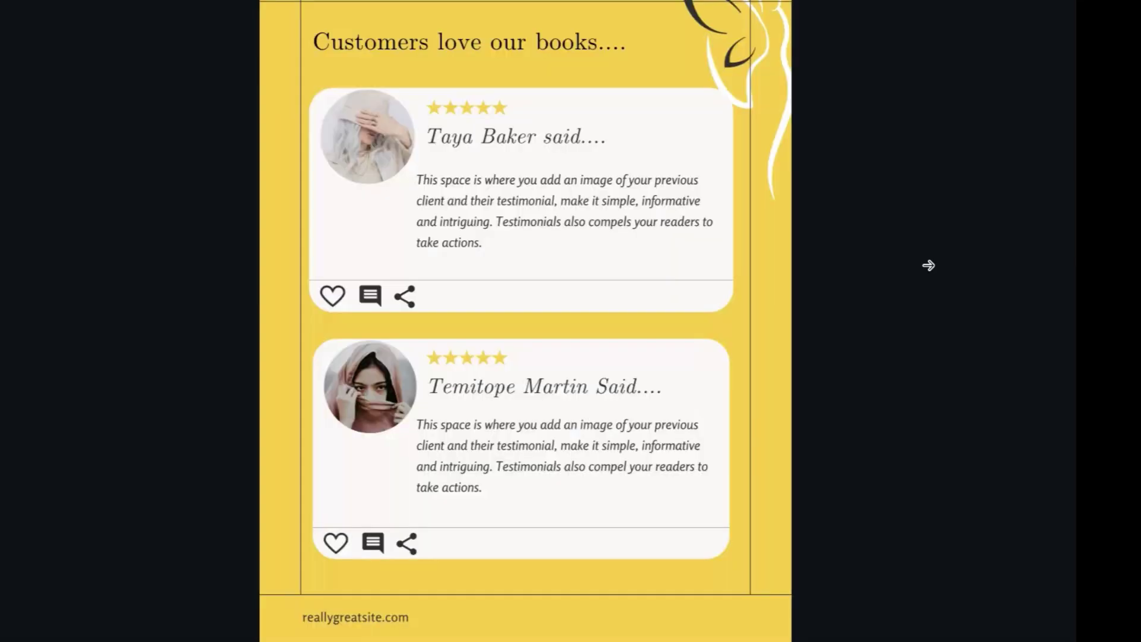
pyautogui.click(928, 265)
pyautogui.click(928, 265)
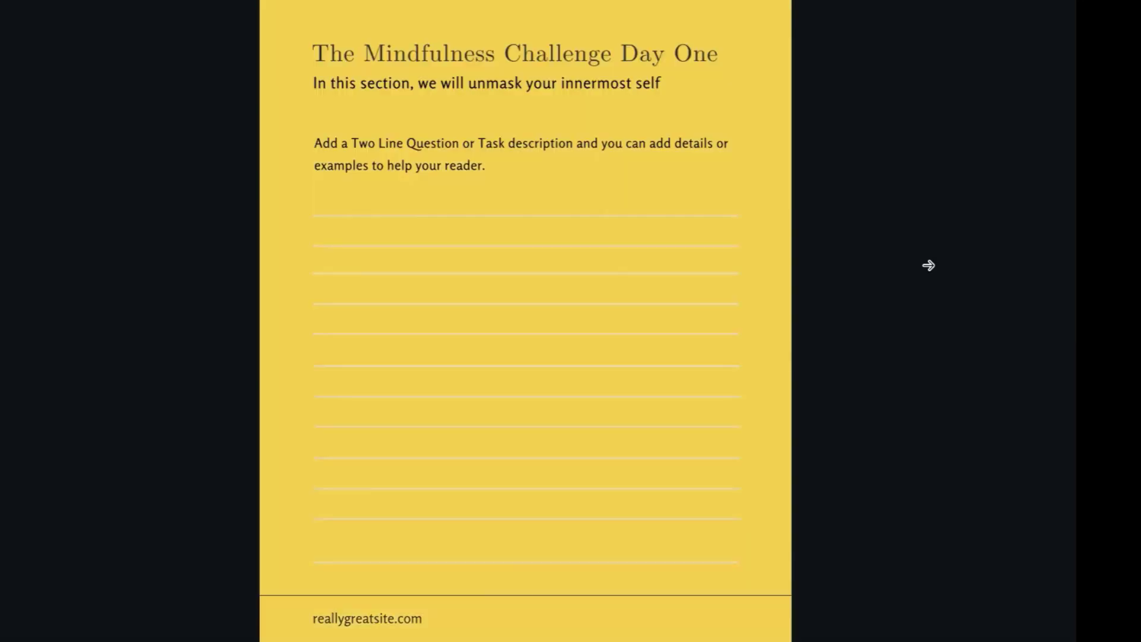
pyautogui.click(928, 265)
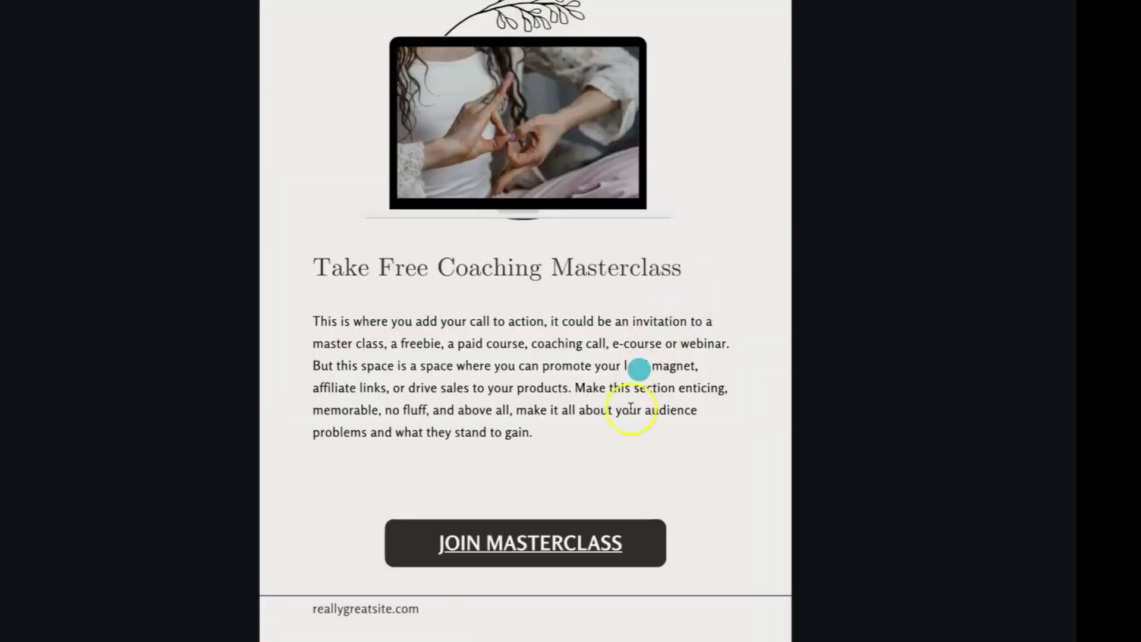
# Step: Test the "JOIN MASTERCLASS" link, look through the webinar product page it opens, and return to the design editor
pyautogui.click(527, 545)
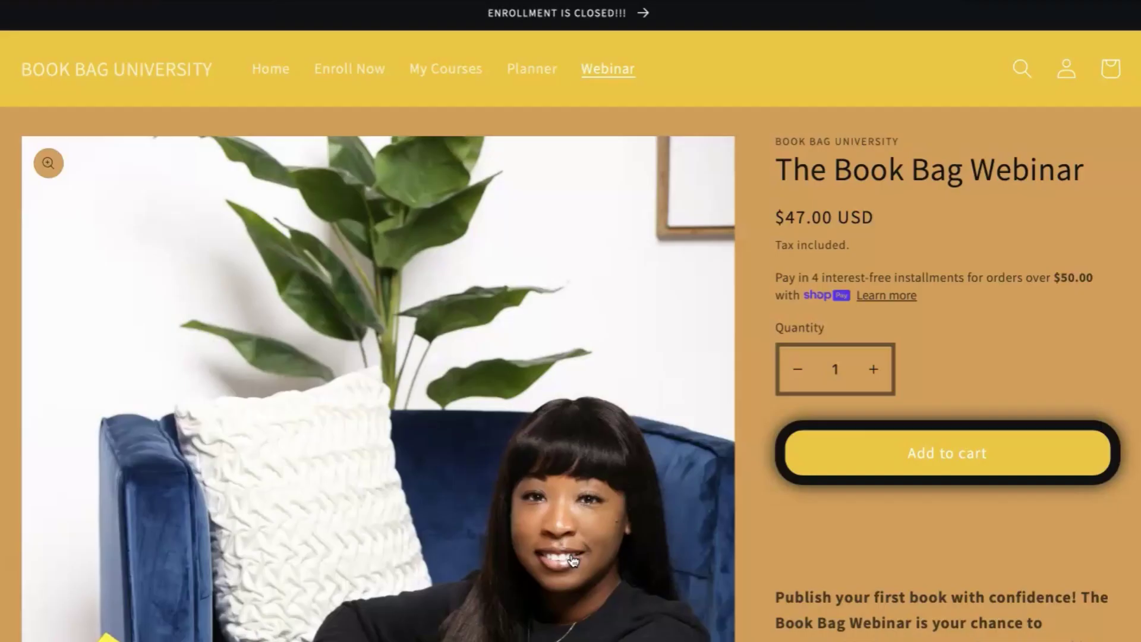
pyautogui.scroll(-3, 966, 130)
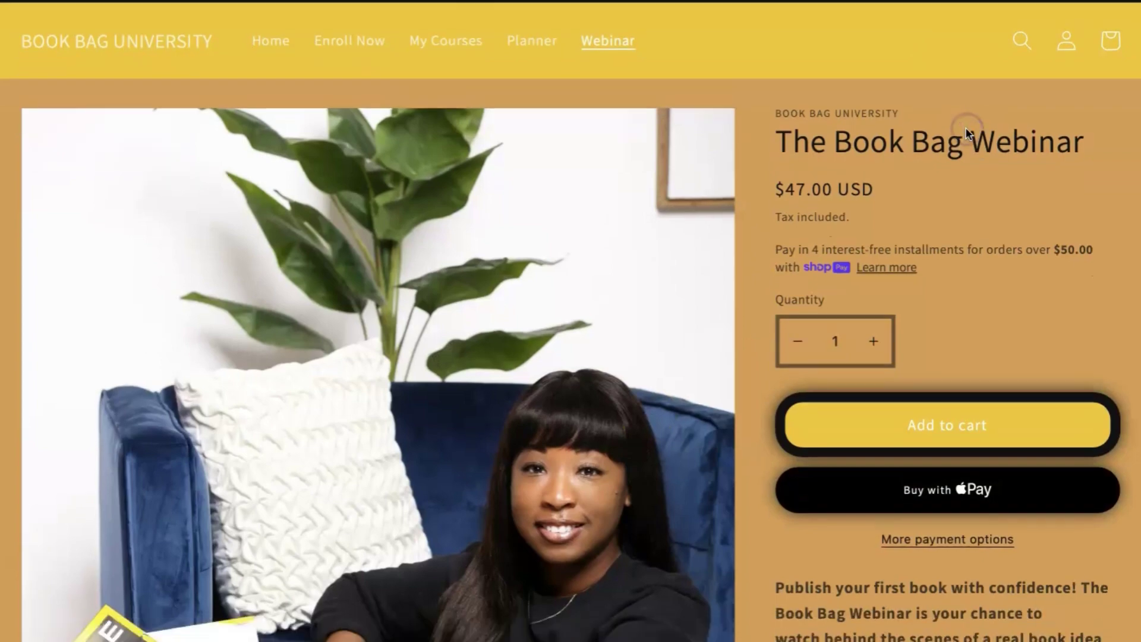
pyautogui.scroll(-6, 966, 127)
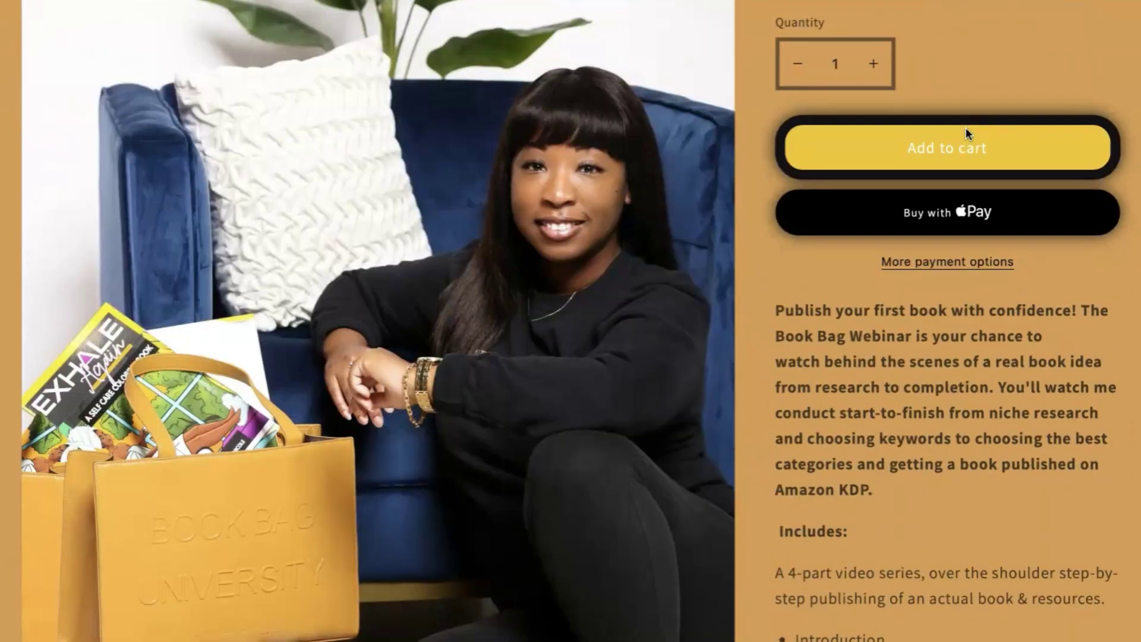
pyautogui.scroll(-2, 965, 127)
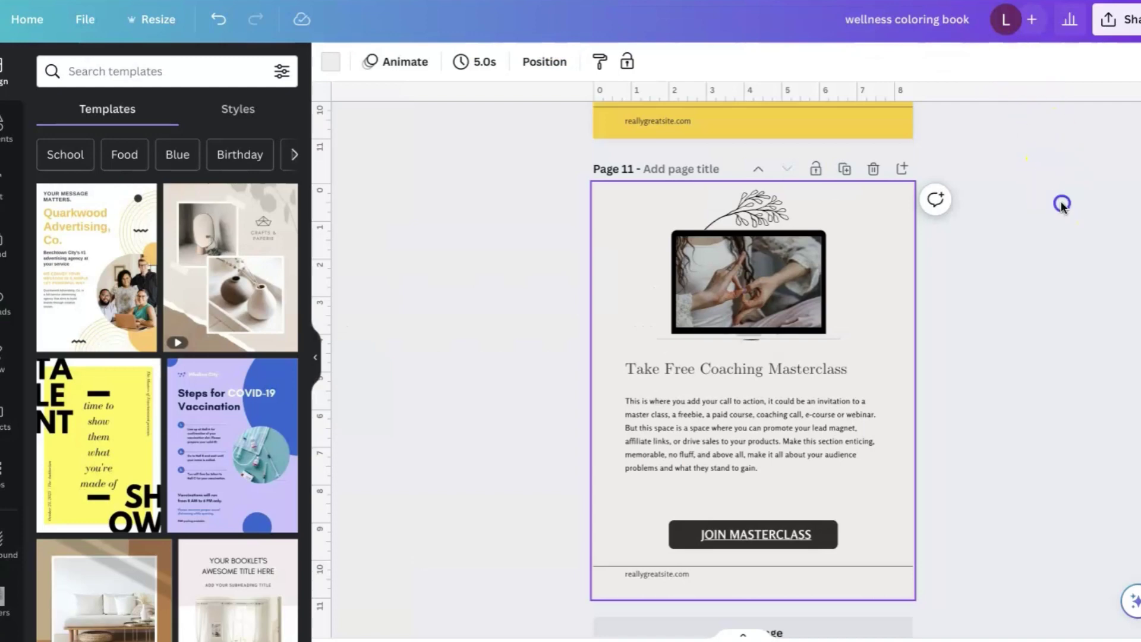
pyautogui.click(1062, 204)
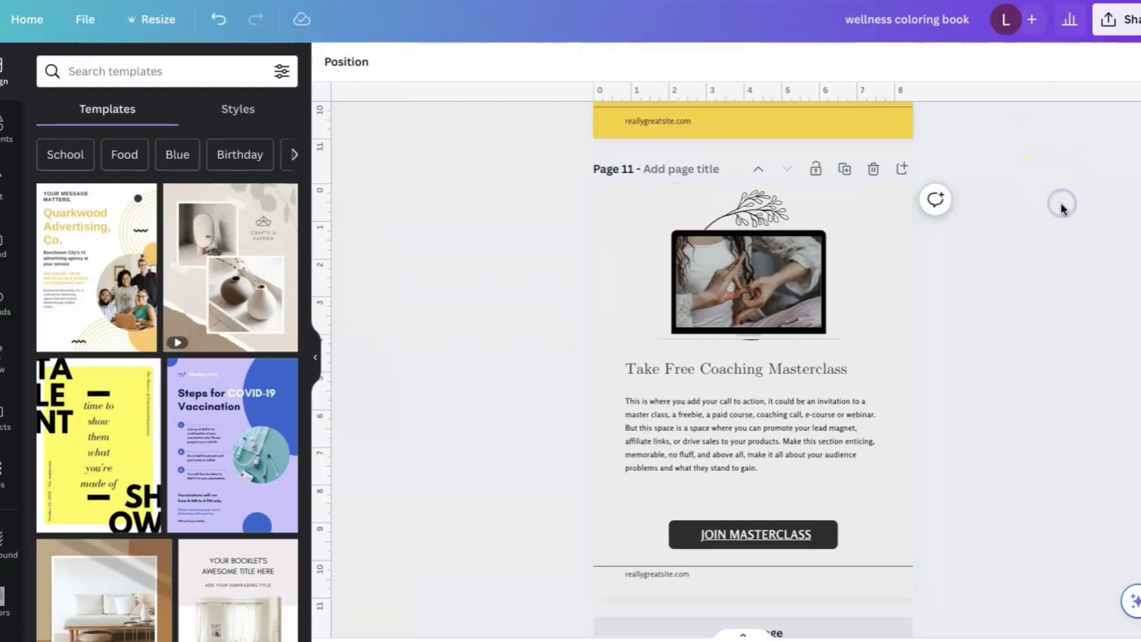
# Step: Rename the design "Wellness Coloring Book"
pyautogui.click(891, 20)
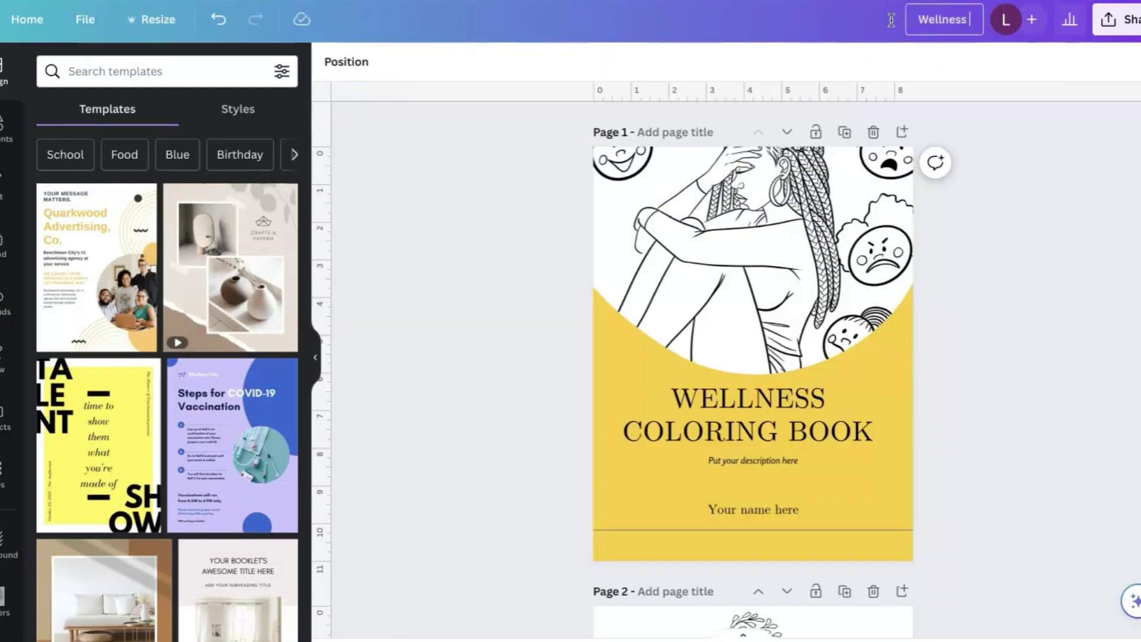
pyautogui.write('Book')
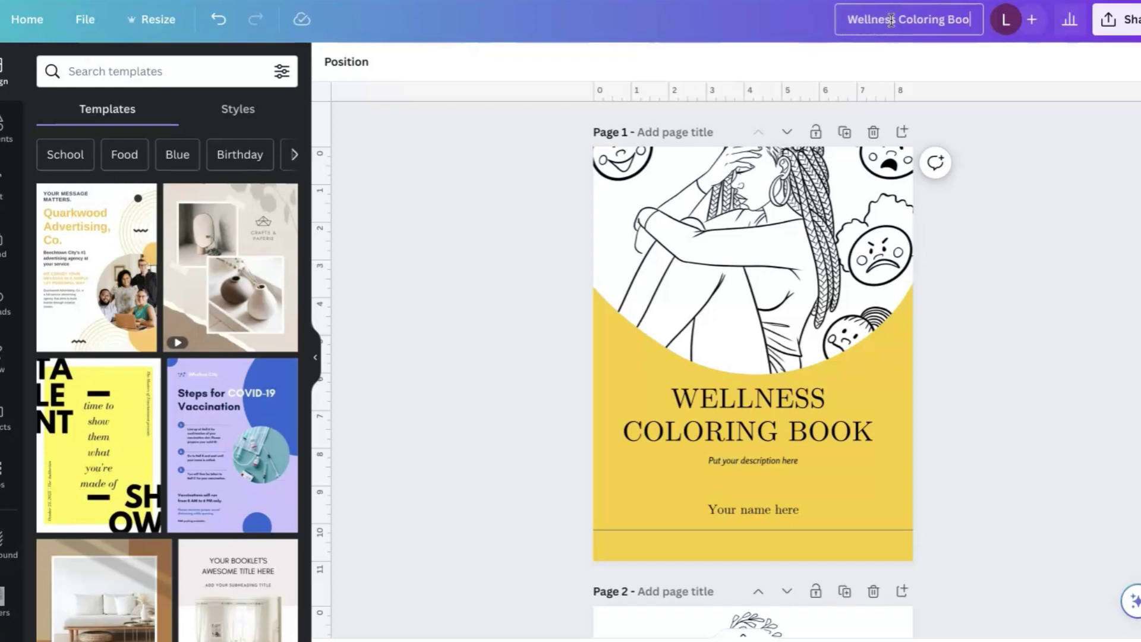
pyautogui.click(891, 20)
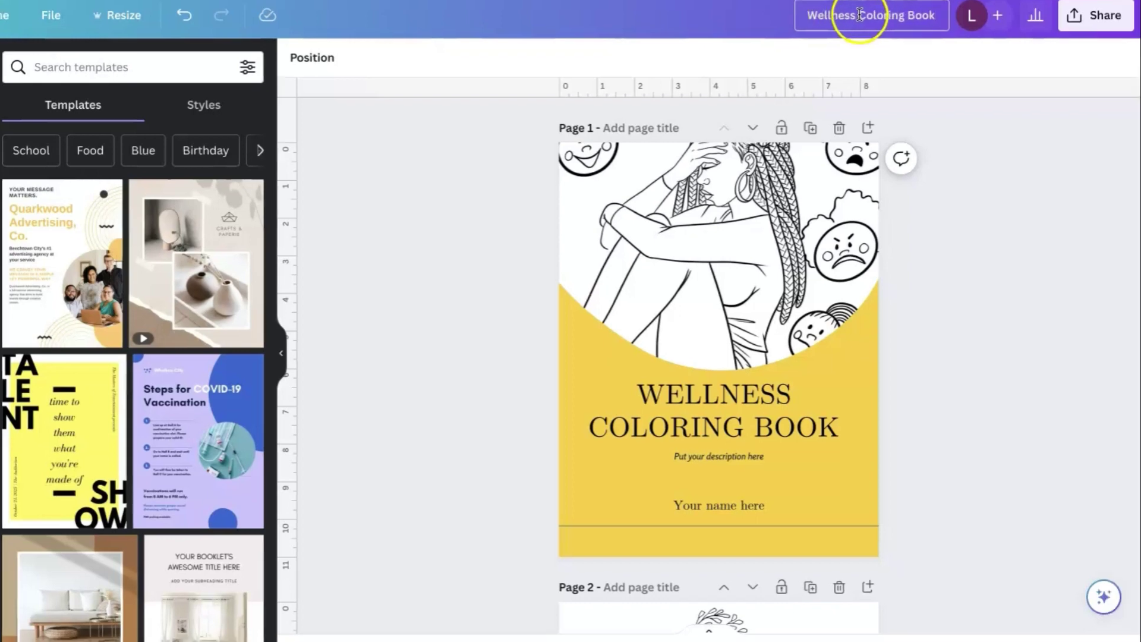
pyautogui.click(1010, 206)
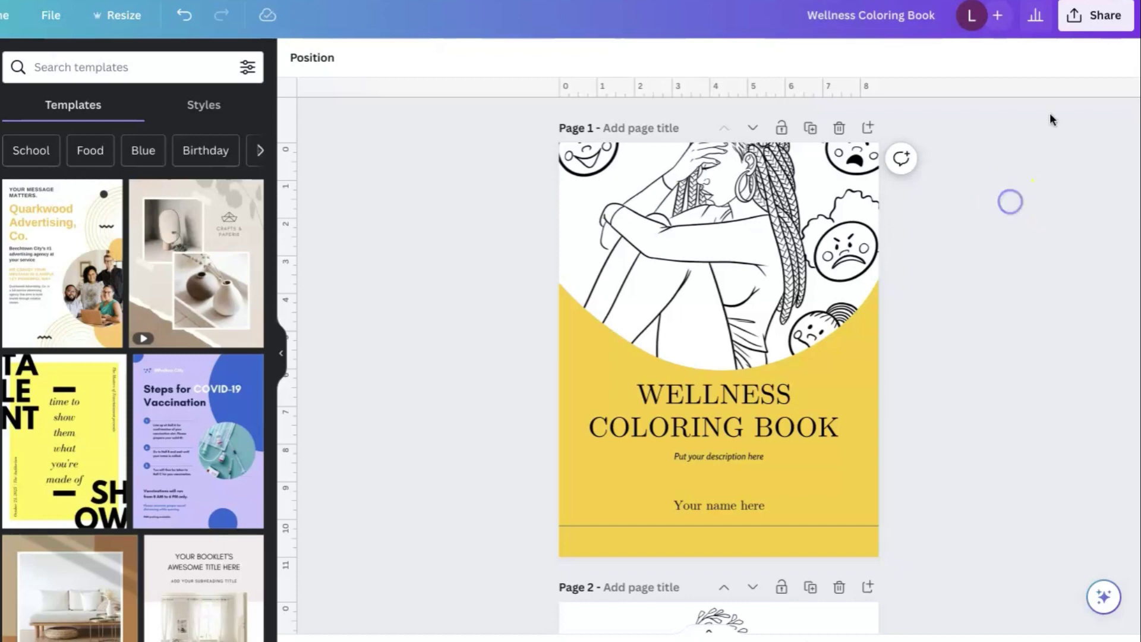
# Step: Set up the design's download as PDF Print with Flatten PDF enabled
pyautogui.click(1081, 25)
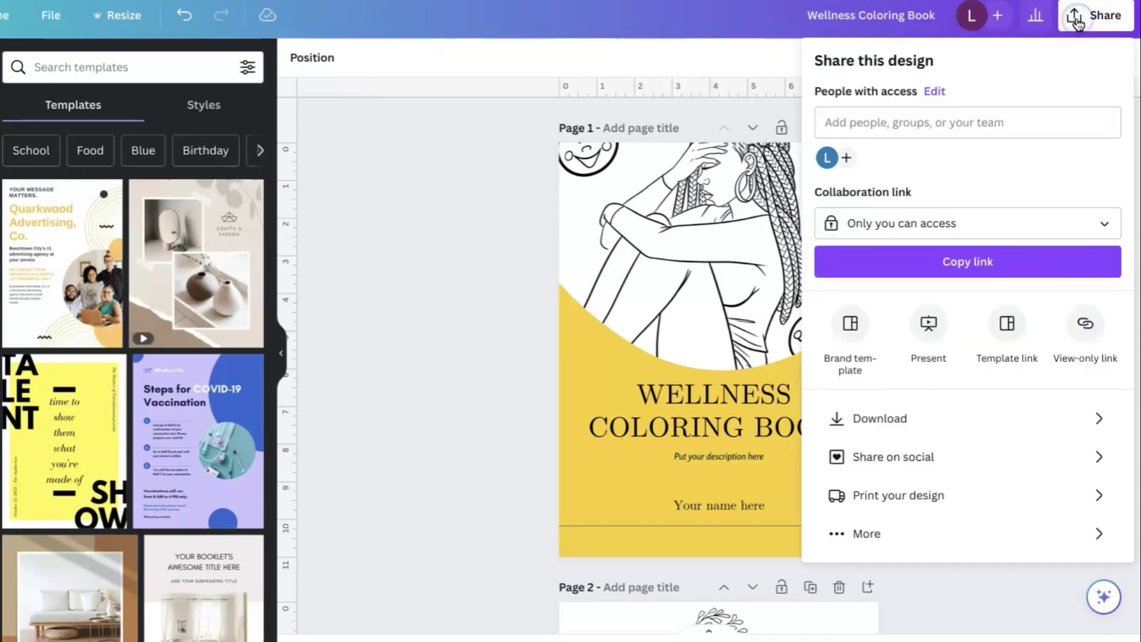
pyautogui.click(836, 424)
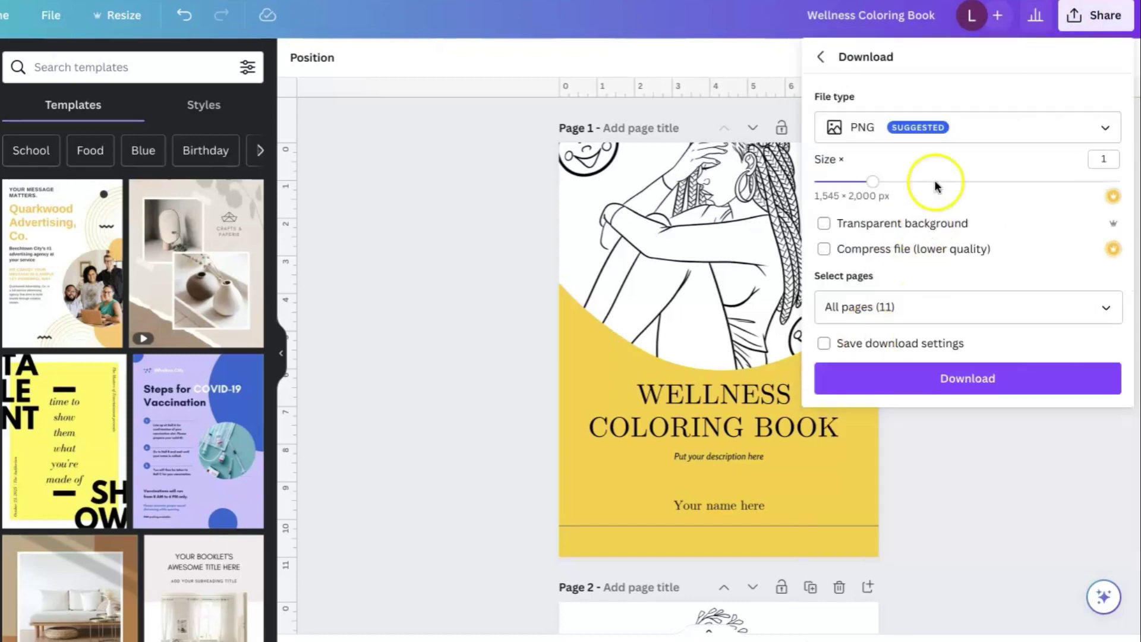
pyautogui.click(966, 124)
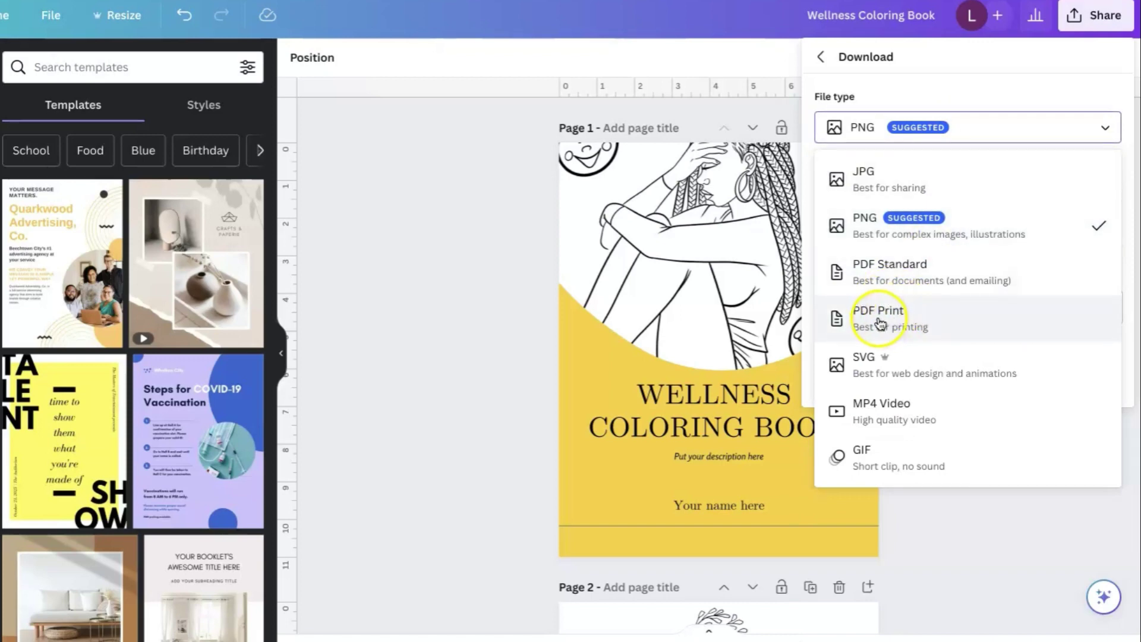
pyautogui.click(885, 322)
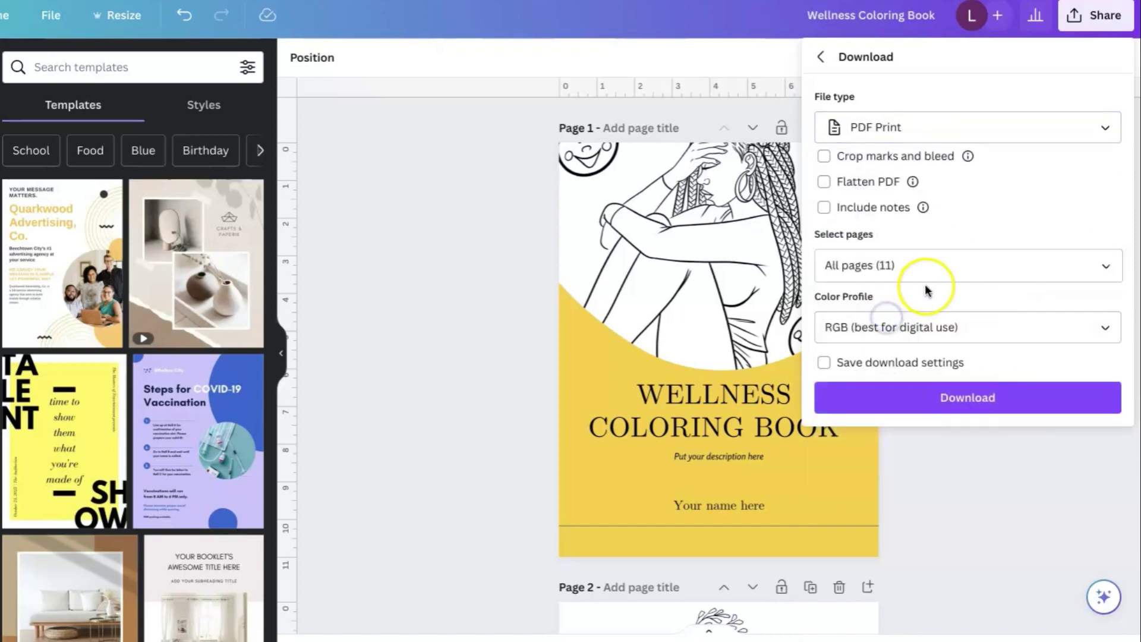
pyautogui.click(824, 181)
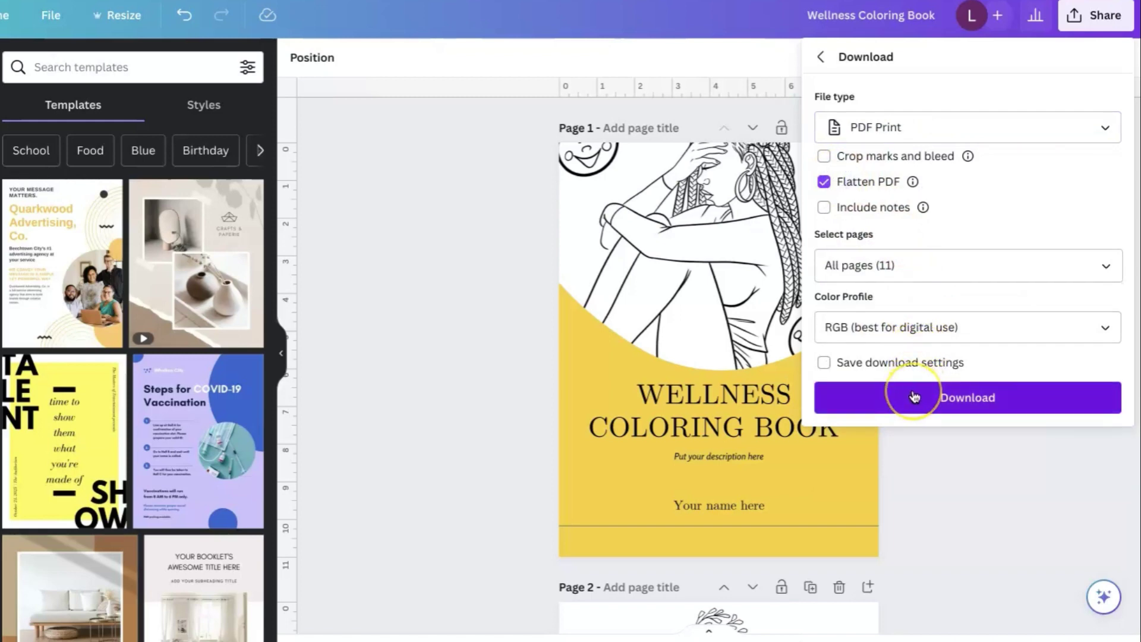
pyautogui.click(966, 230)
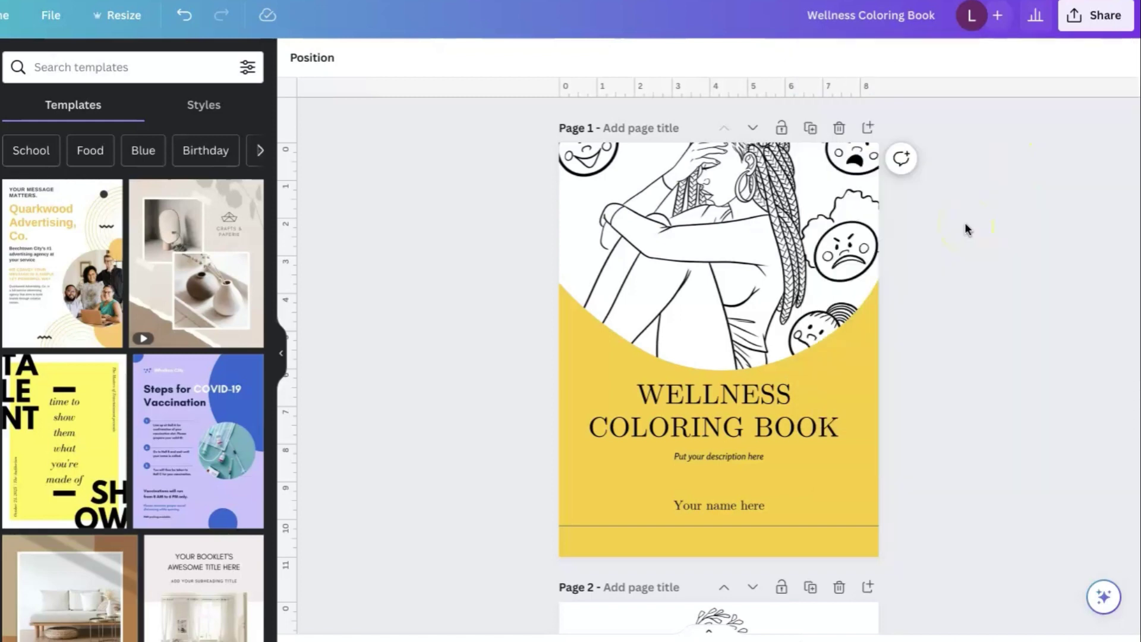